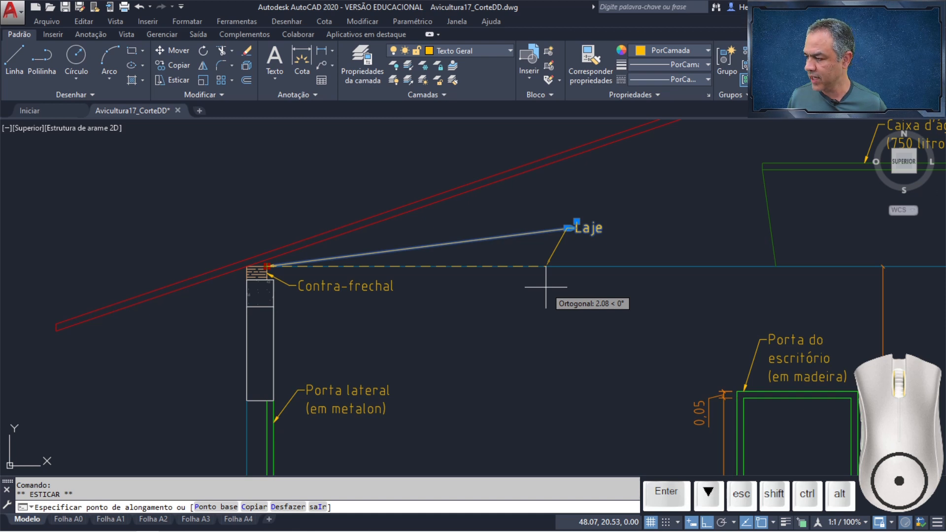
Step: Stretch the arrowhead of the "Laje" leader about 2.08 horizontally along the slab line to a point below its label
left_click(546, 287)
key("Escape")
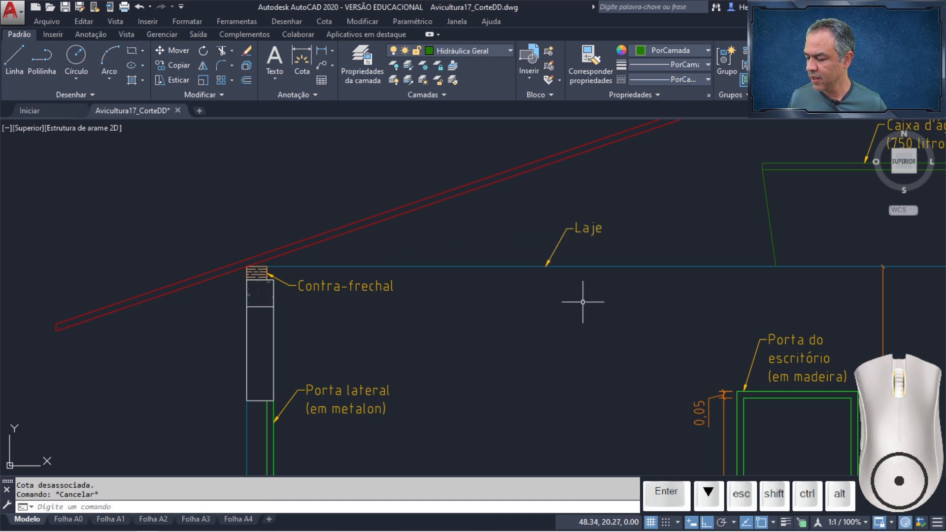
Step: Stretch the arrowhead of the "Pedilúvio" leader in the lower section about 0.05 horizontally onto the footbath's water line
scroll(583, 302, "down", 5)
scroll(617, 315, "up", 8)
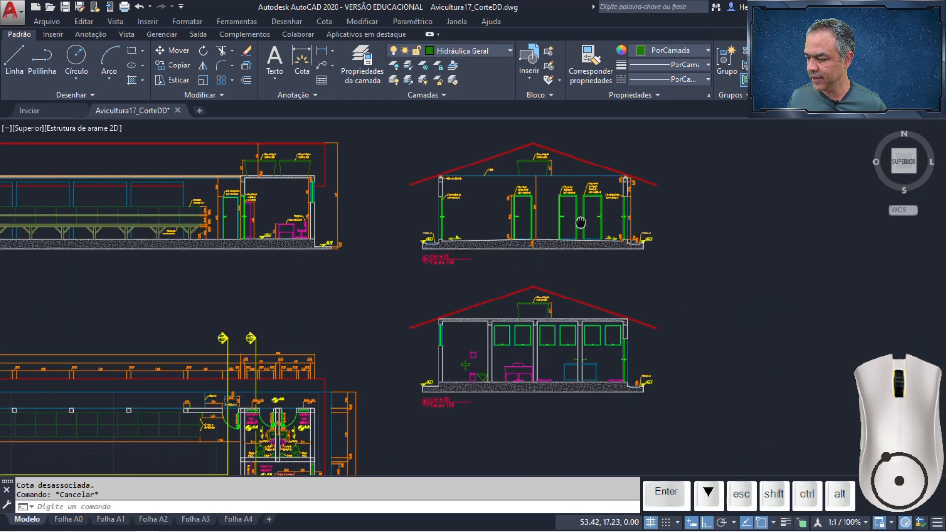
scroll(623, 268, "up", 4)
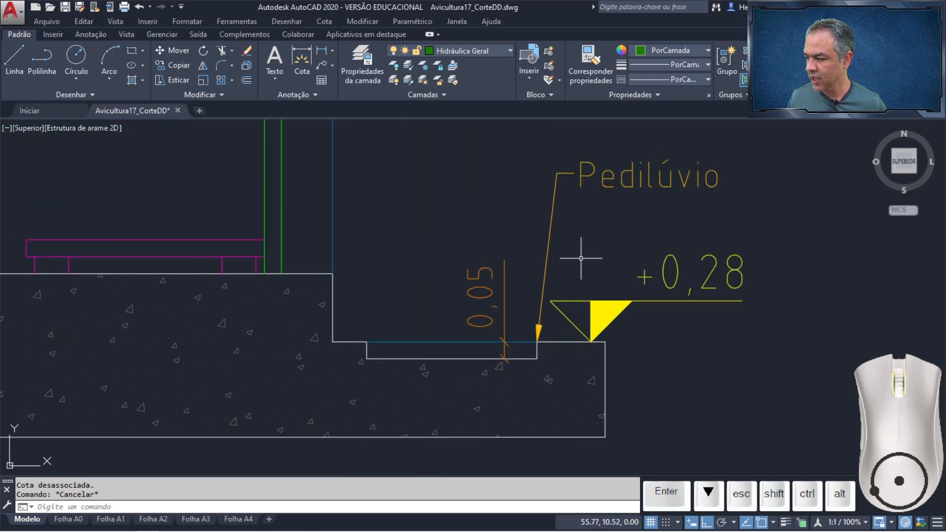
left_click(550, 250)
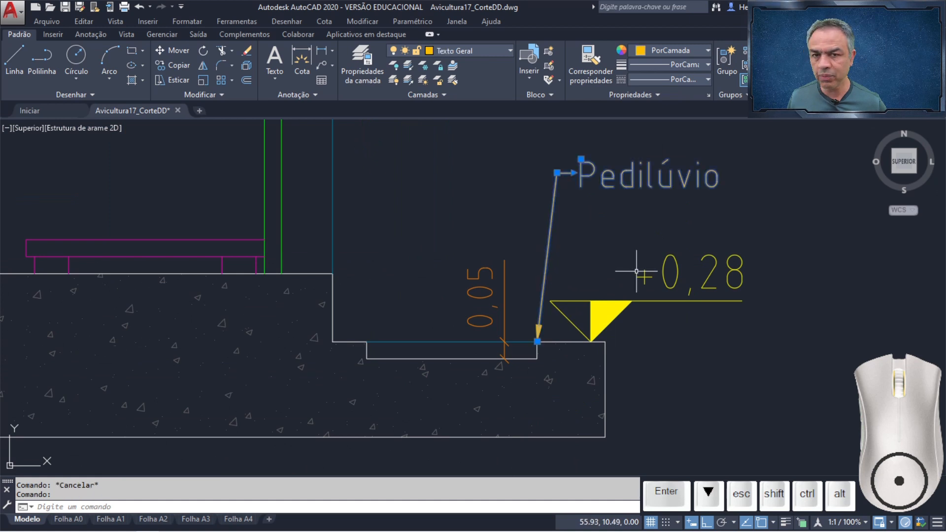
left_click(538, 341)
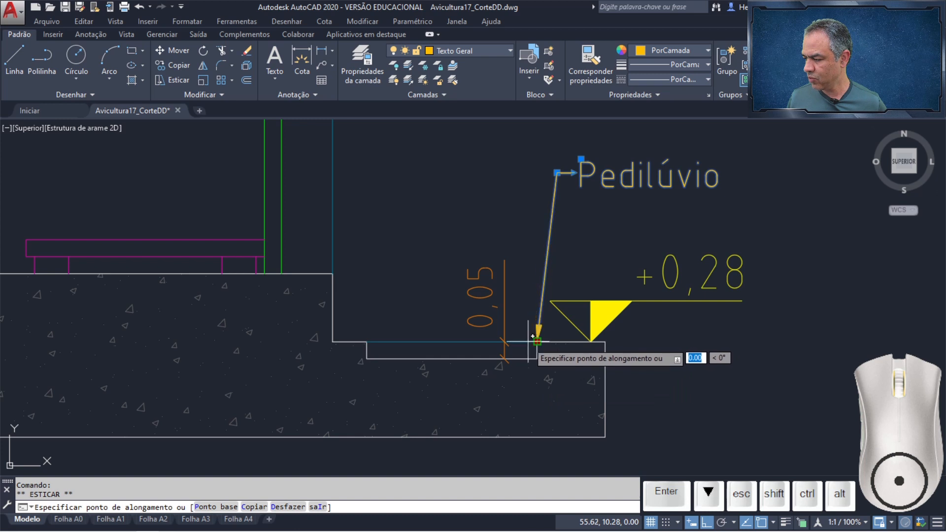
scroll(528, 341, "up", 3)
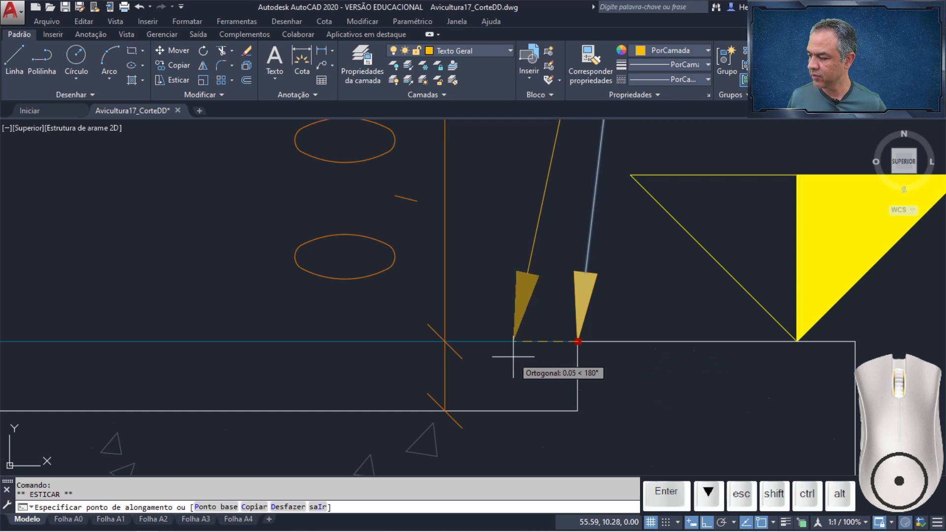
left_click(513, 341)
Step: Lower the "Pedilúvio" leader's landing and text straight down to just above the +0,28 level mark
scroll(566, 320, "down", 6)
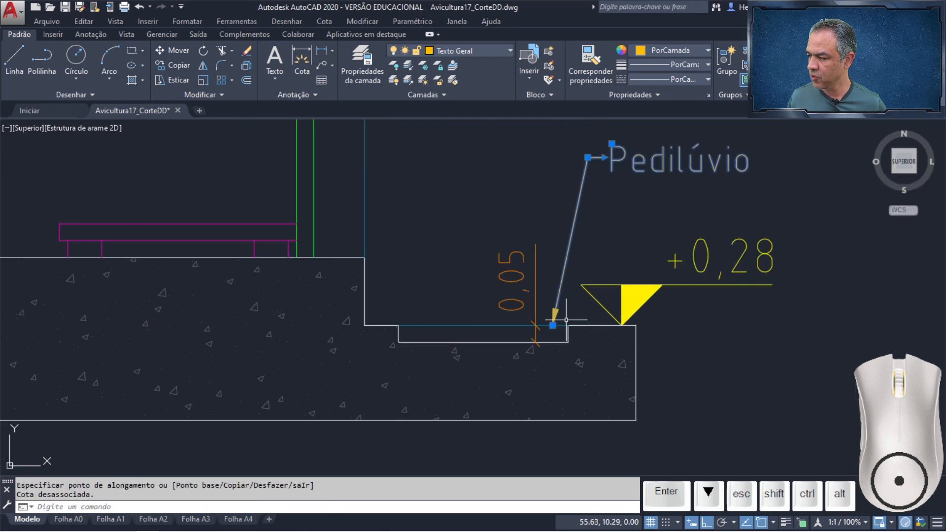
left_click(589, 157)
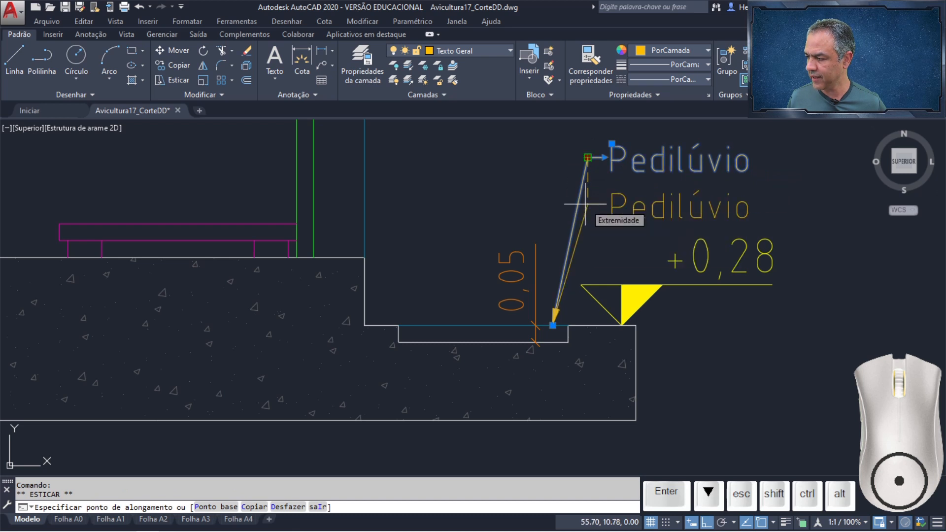
key("Down")
key("Escape")
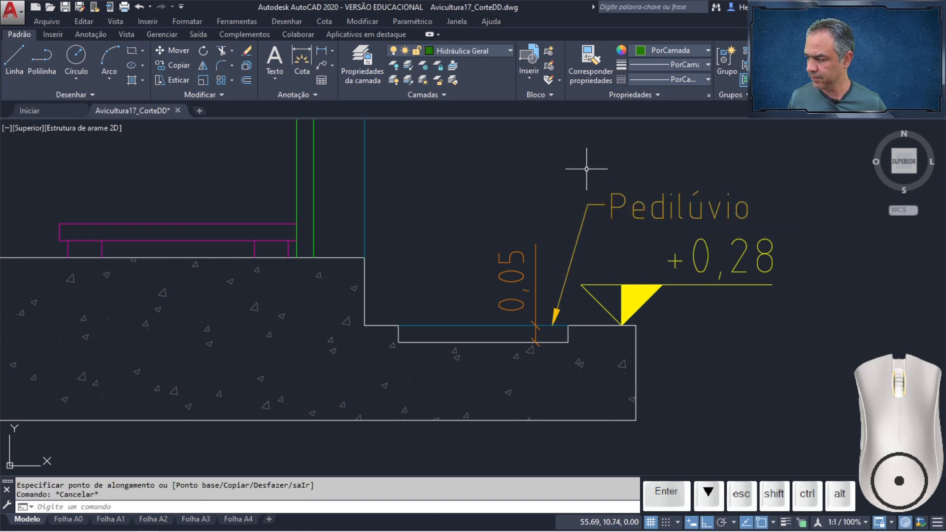
Step: Make Cotas the current layer and add a vertical linear dimension for the outer door opening, from floor to lintel
scroll(513, 184, "down", 6)
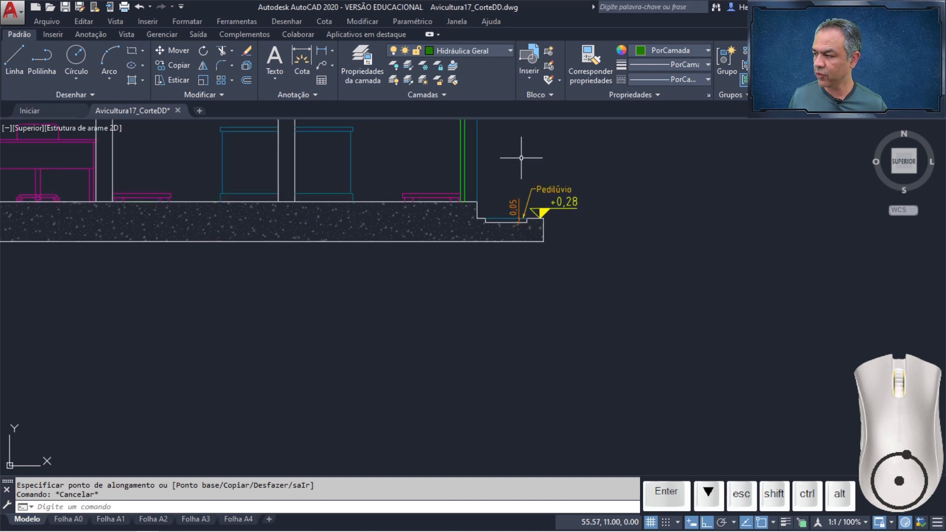
middle_click_drag(520, 159, 657, 318)
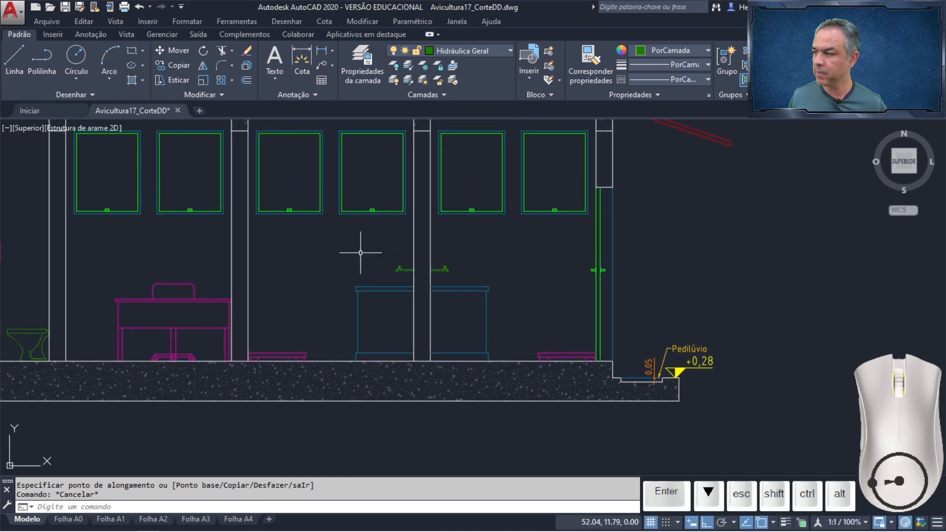
left_click(496, 54)
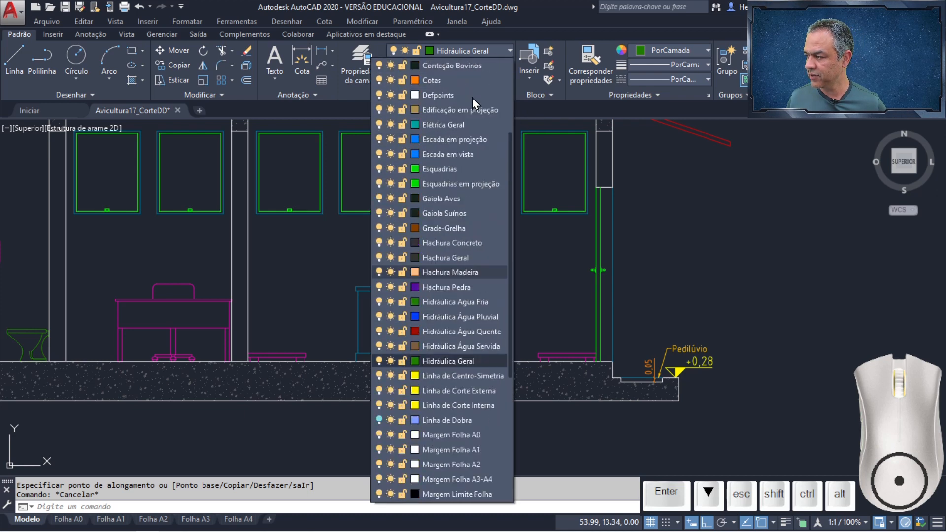
scroll(472, 98, "up", 2)
left_click(452, 171)
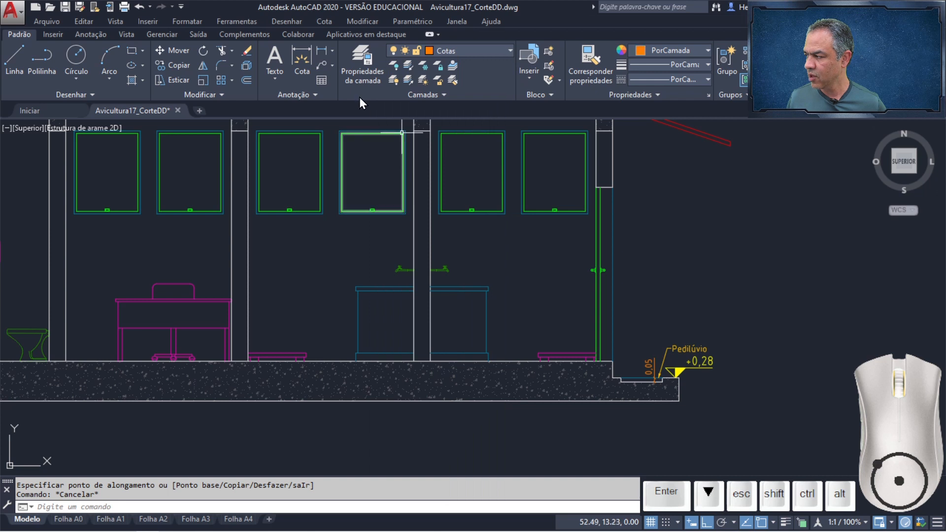
left_click(319, 53)
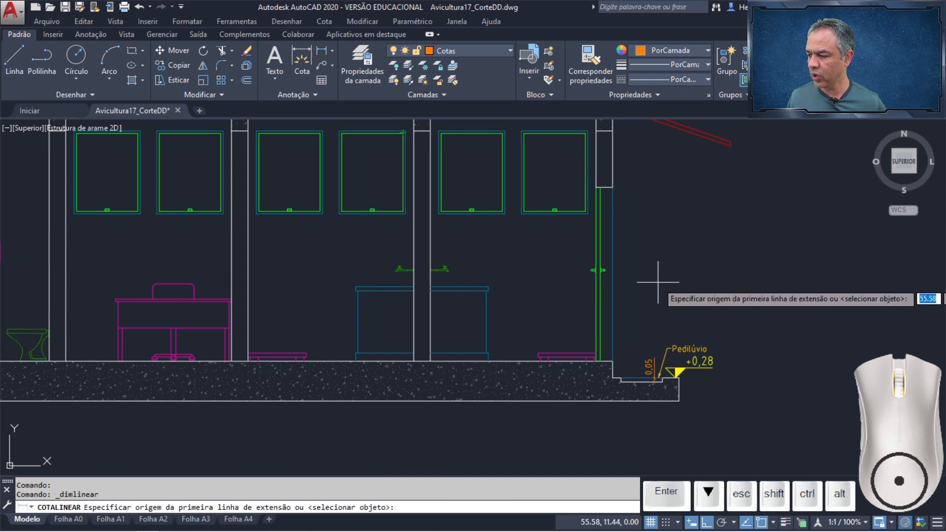
left_click(614, 361)
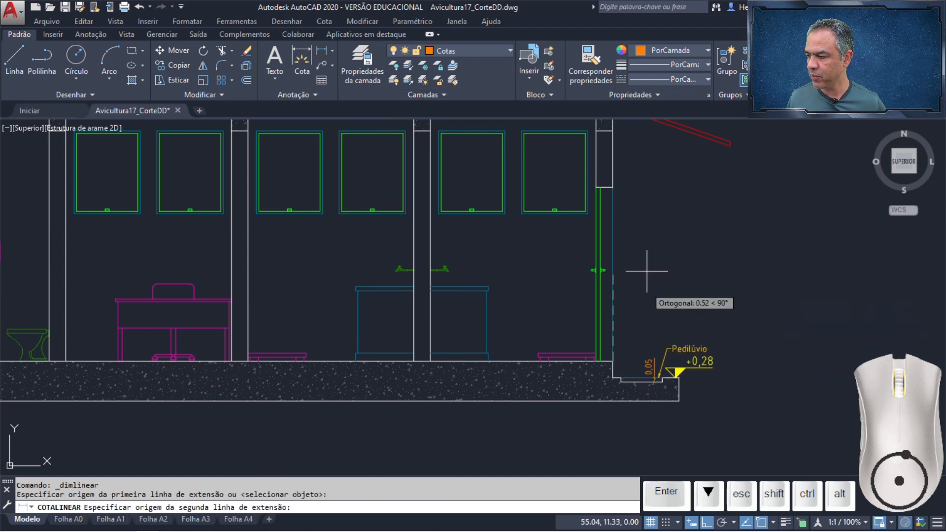
left_click(613, 186)
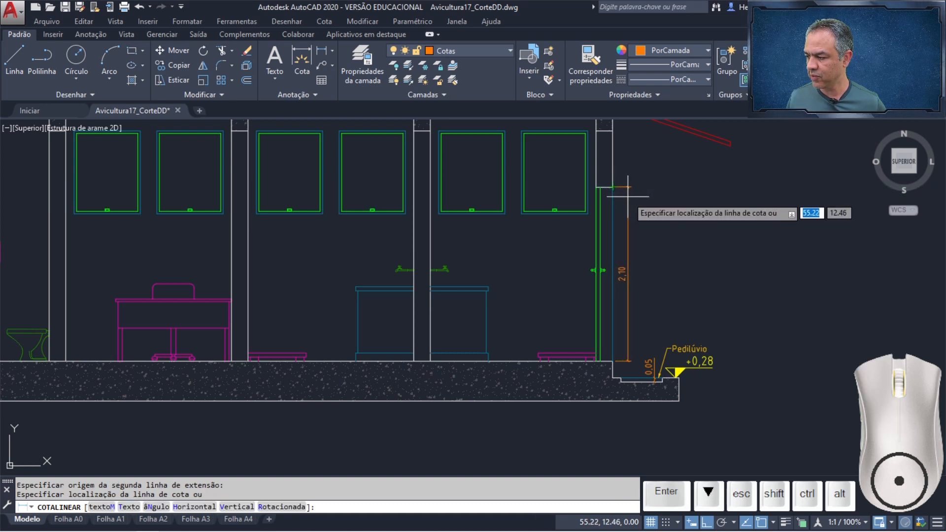
left_click(628, 196)
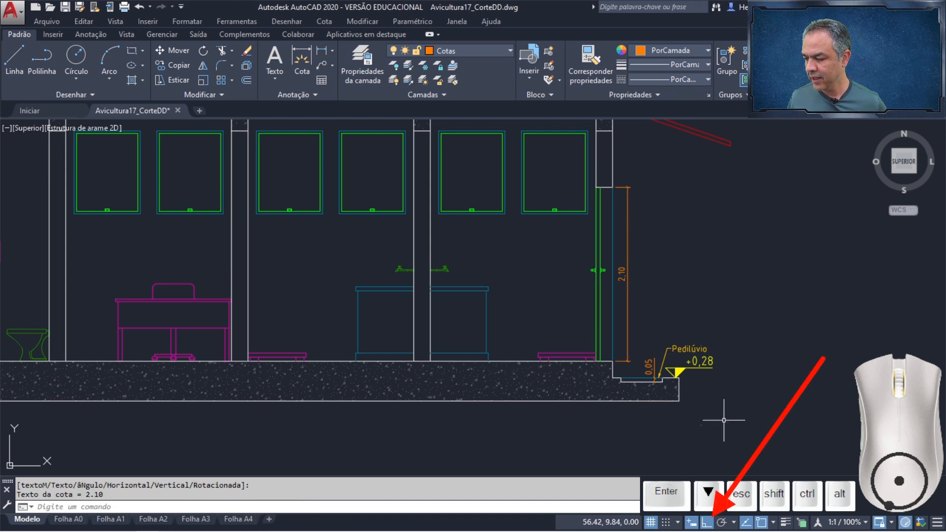
Step: Turn Ortho off and continue the door dimension upward from the lintel to the underside of the slab beam
left_click(709, 525)
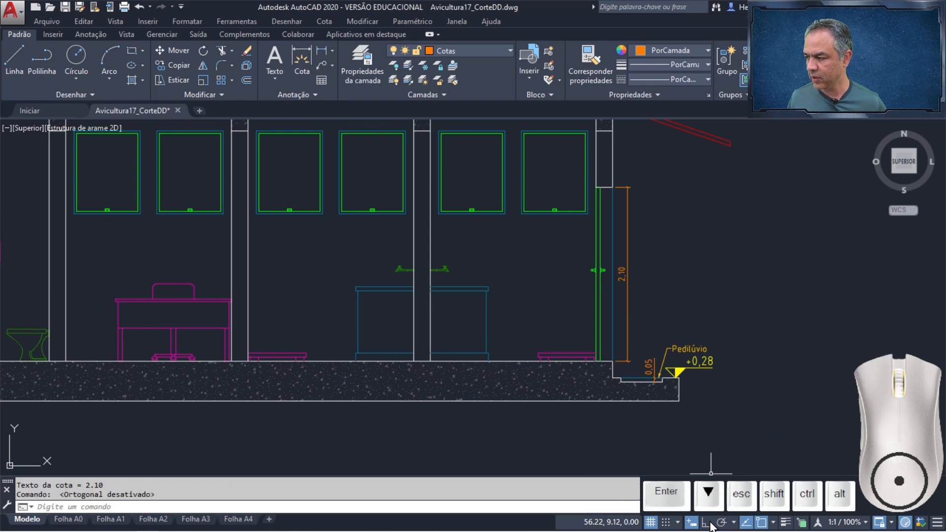
left_click(325, 21)
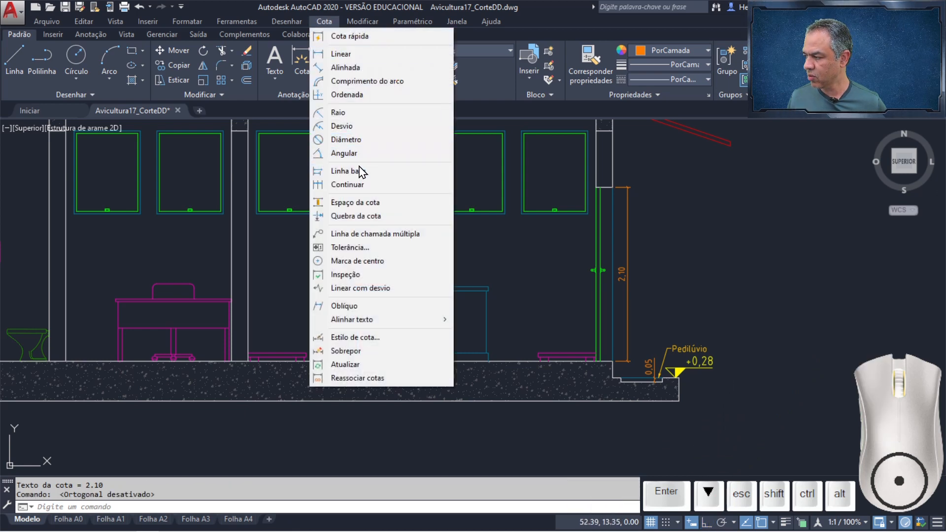
left_click(360, 185)
scroll(612, 186, "up", 5)
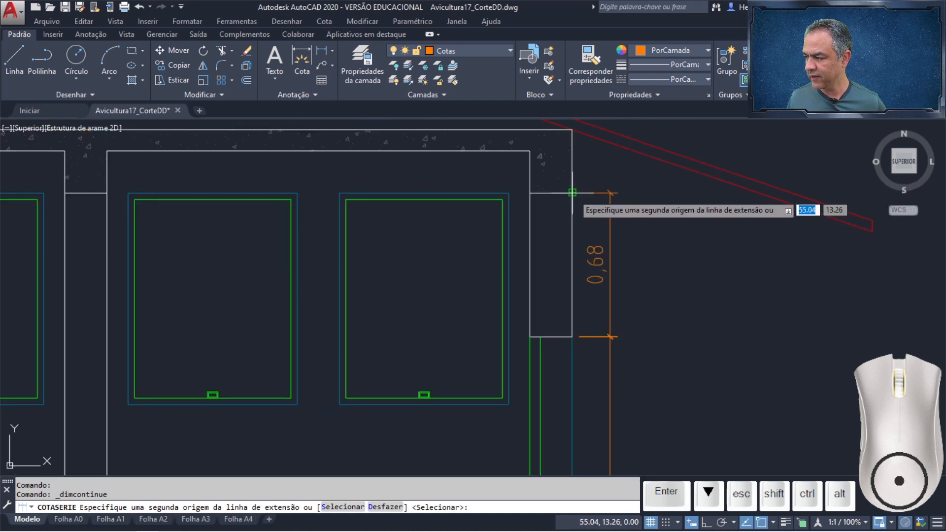
left_click(572, 194)
Step: Continue the door height dimension from its lower end down to the edge of the footbath, then end the command
key("Return")
middle_click_drag(748, 332, 682, 107)
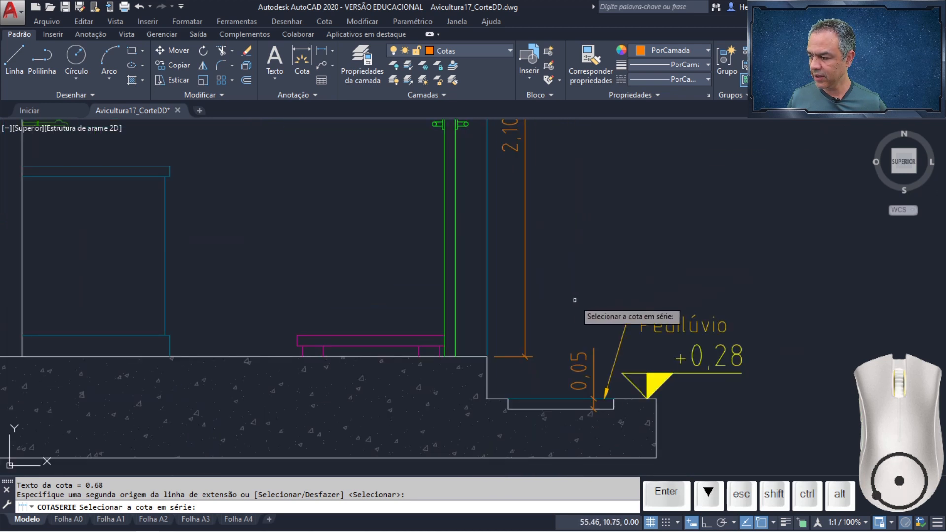
left_click(526, 328)
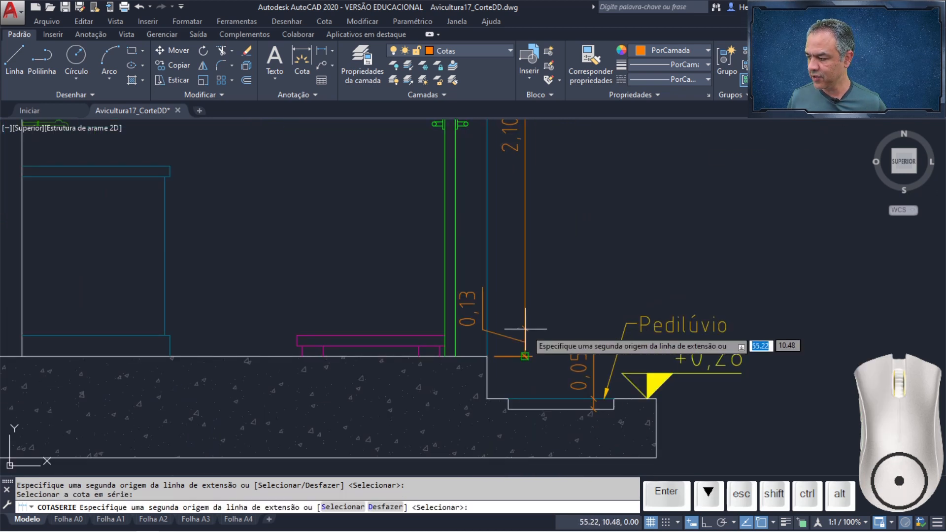
left_click(508, 398)
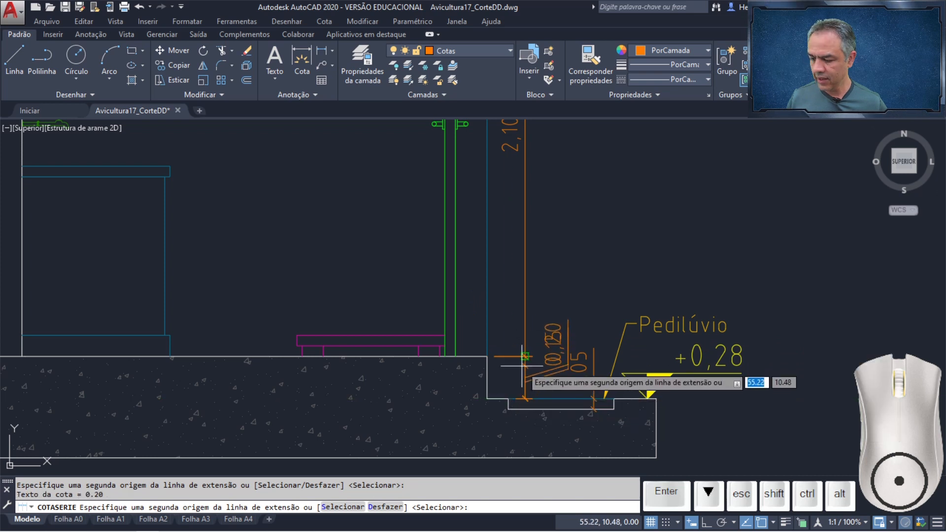
key("Return")
key("Return")
Step: Move the lower extension origin of the floor step dimension from the footbath edge onto its dimension line
scroll(526, 389, "up", 6)
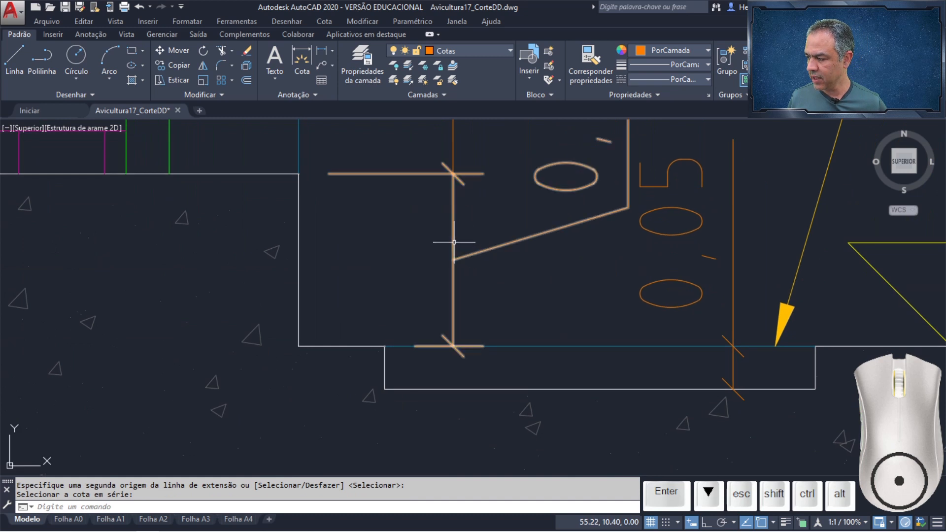
left_click(454, 244)
left_click(385, 346)
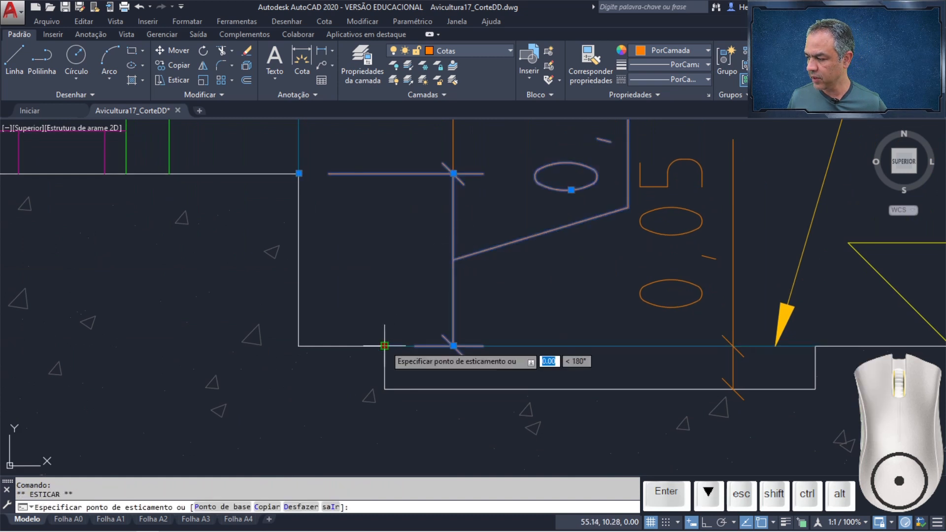
left_click(453, 346)
key("Escape")
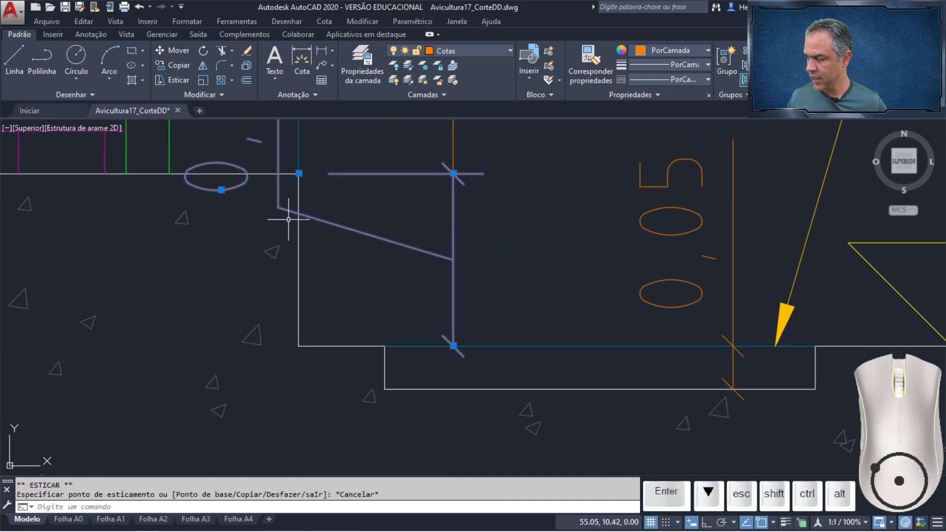
Step: Move the floor step dimension's text to the middle of its dimension line, between the two ticks
left_click(221, 190)
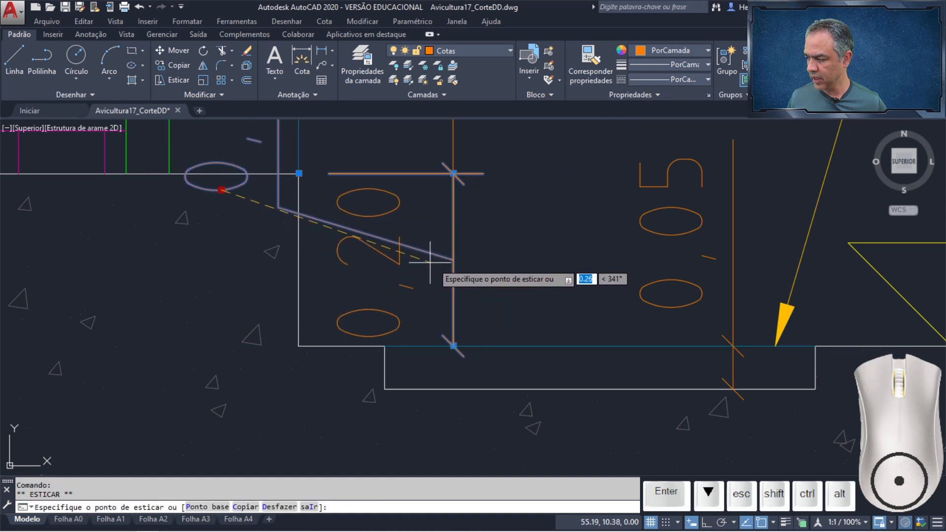
left_click(454, 260)
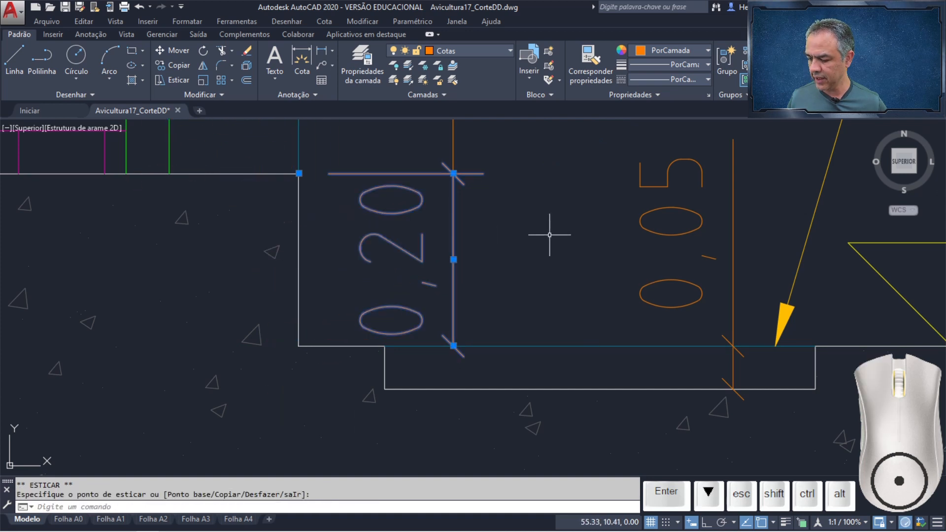
key("Escape")
Step: Add a vertical linear dimension from the floor to the top of the magenta platform beside the outer door
scroll(492, 240, "down", 2)
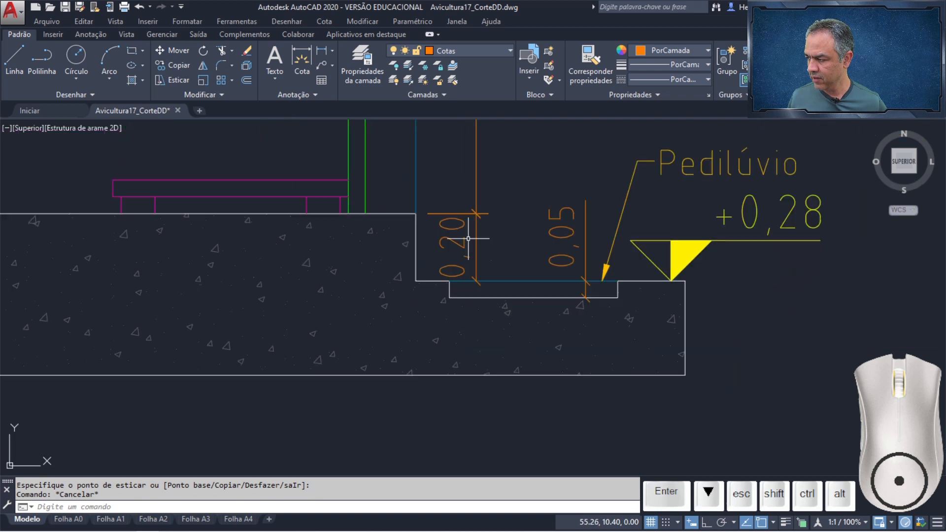
middle_click_drag(359, 221, 646, 317)
scroll(423, 303, "up", 5)
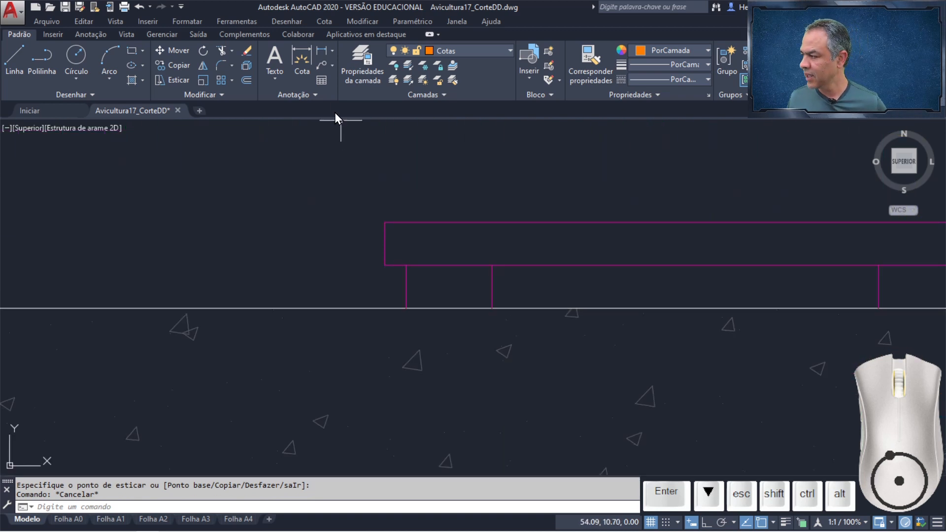
left_click(322, 50)
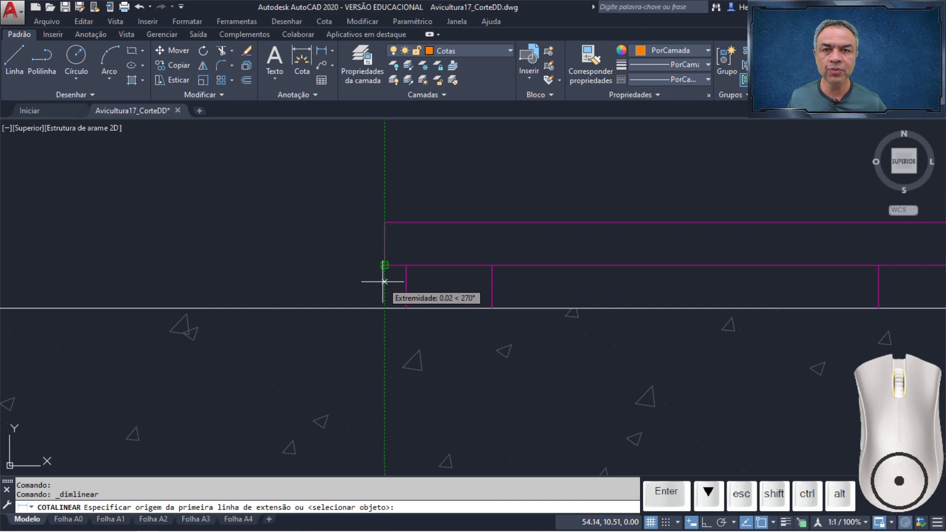
left_click(384, 308)
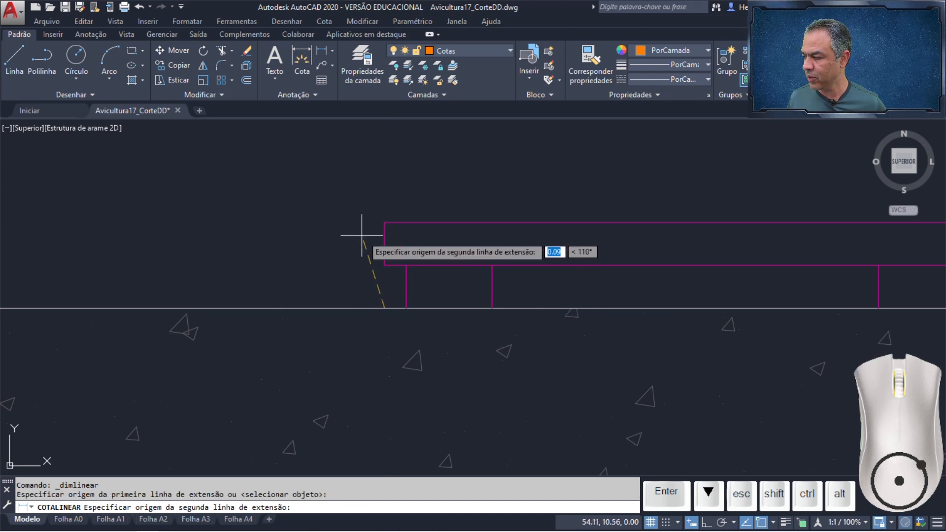
left_click(385, 222)
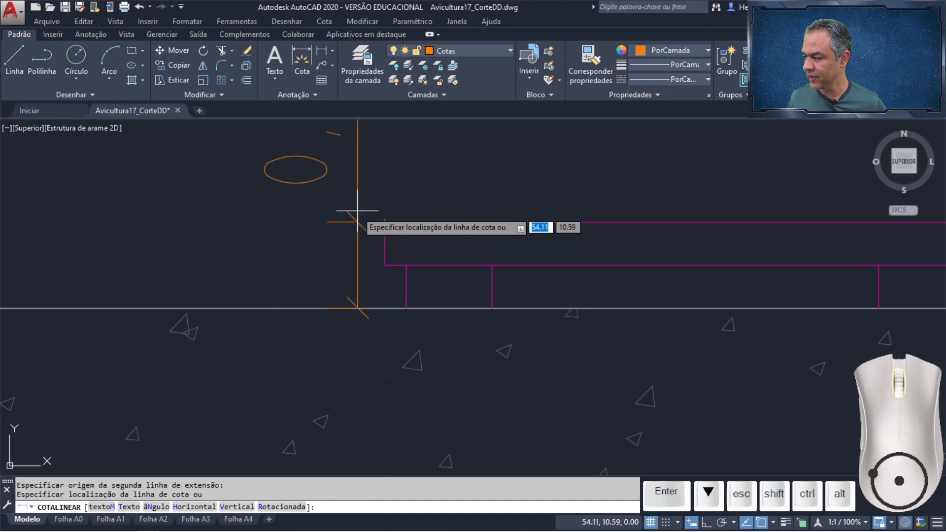
scroll(350, 211, "down", 5)
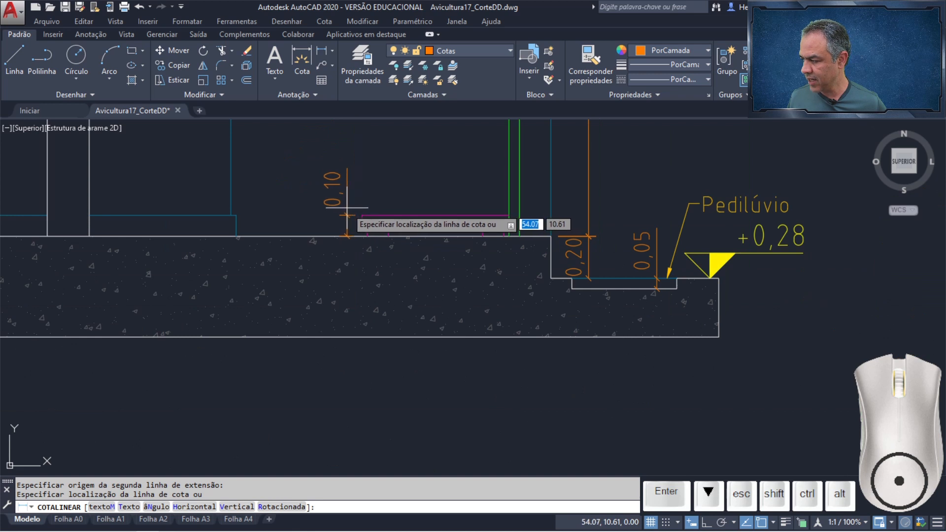
left_click(348, 209)
Step: Place the platform height dimension beside the platform and move its lower extension origin onto its dimension line
left_click(347, 207)
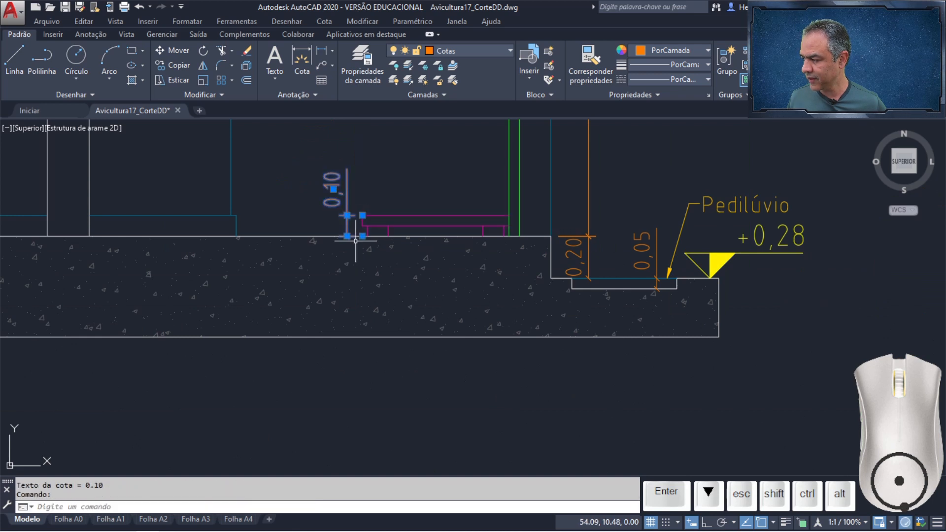
scroll(361, 242, "up", 4)
left_click(362, 225)
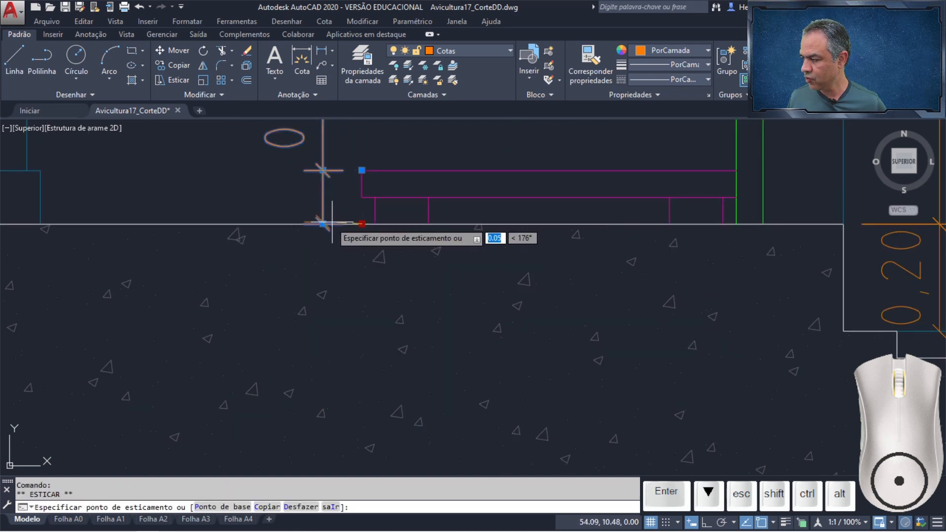
key("Escape")
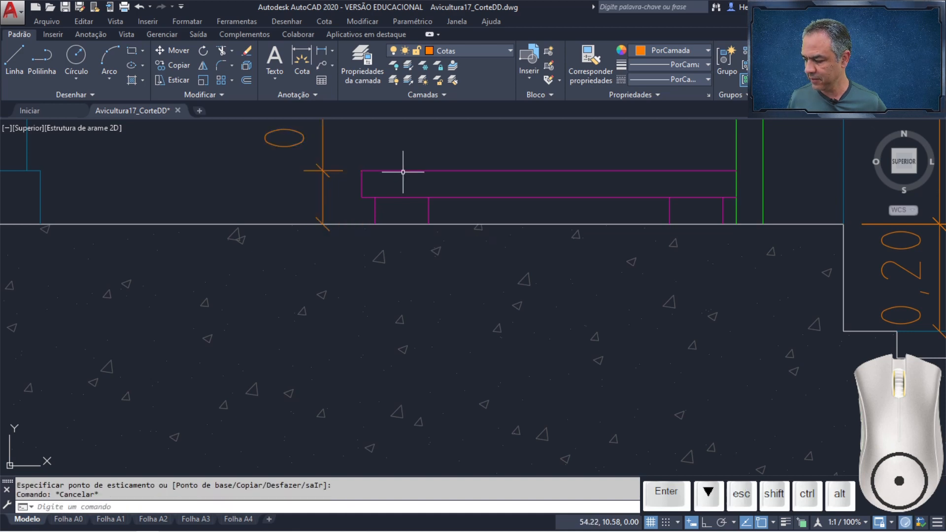
Step: Add a vertical linear dimension for the height of the window nearest the outer door, placed between the two windows
scroll(401, 169, "down", 5)
middle_click_drag(422, 177, 429, 366)
mouse_move(374, 188)
middle_mouse_down()
mouse_move(366, 307)
mouse_move(351, 321)
middle_mouse_up()
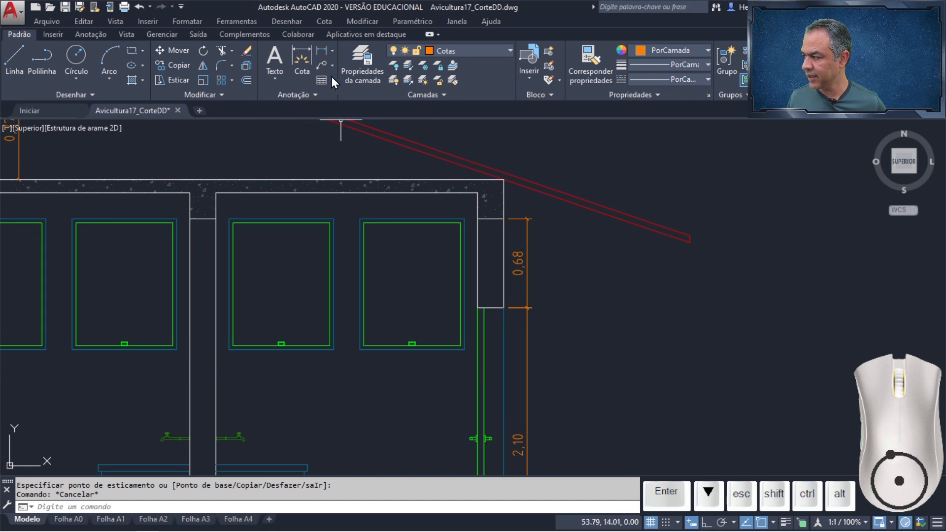
left_click(320, 49)
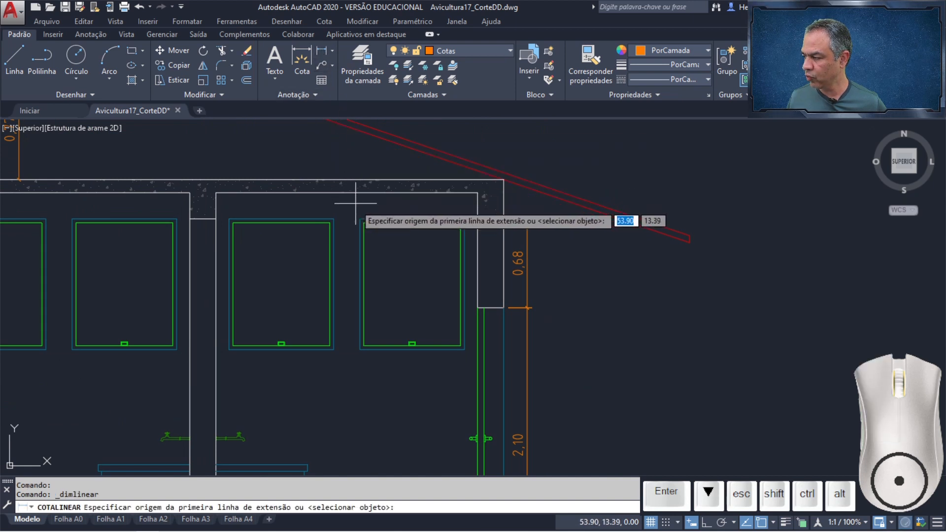
left_click(359, 217)
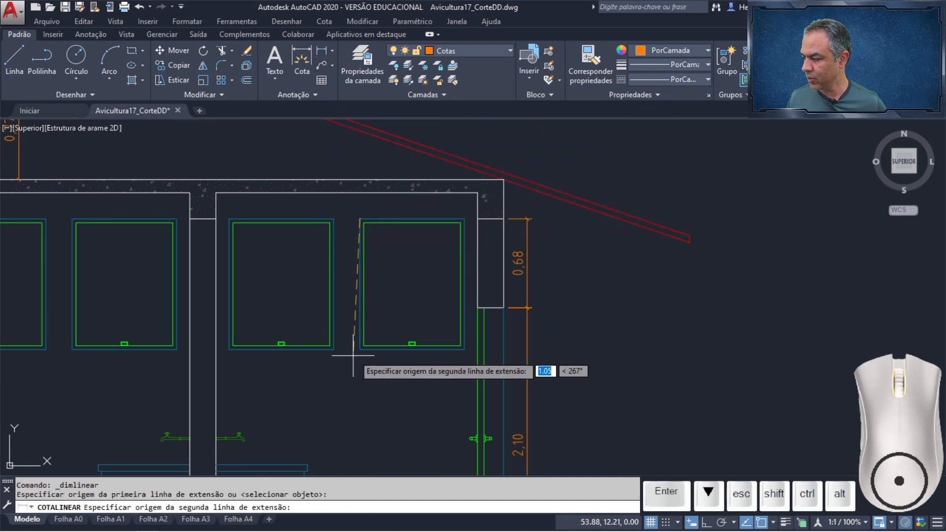
left_click(360, 349)
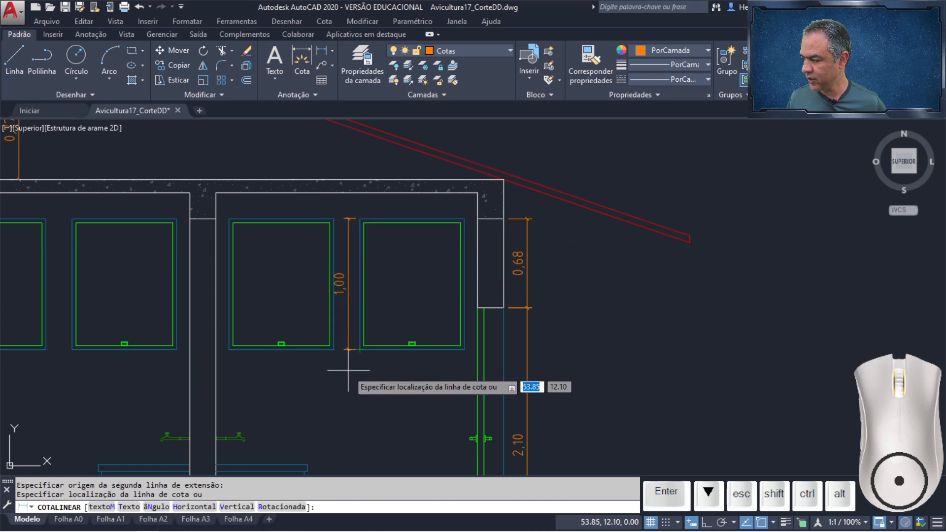
left_click(351, 370)
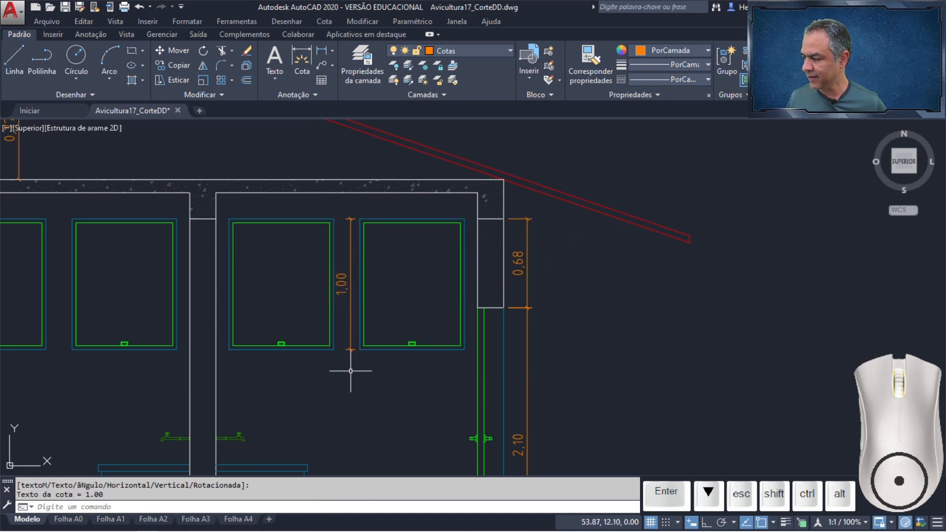
Step: Continue the window height dimension from its lower end down to the floor, using a perpendicular snap
left_click(326, 22)
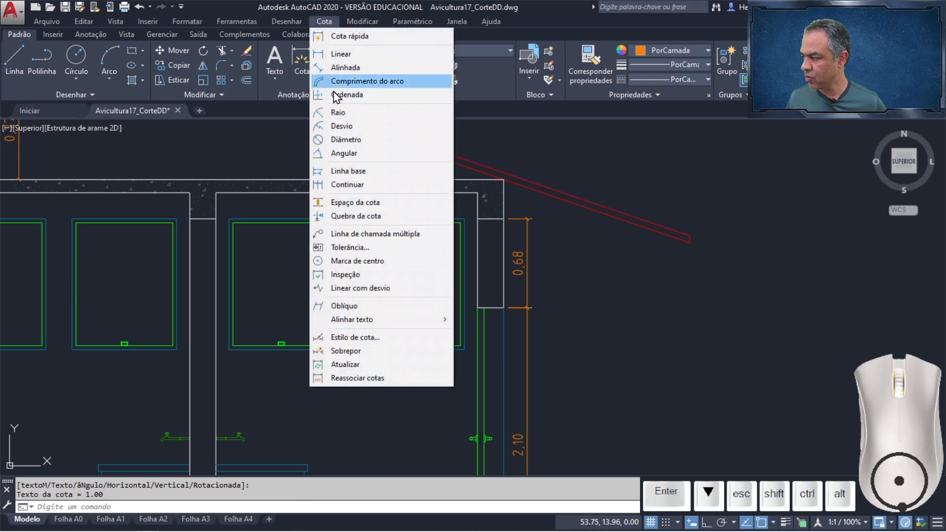
left_click(351, 183)
mouse_move(379, 385)
middle_mouse_down()
mouse_move(357, 382)
mouse_move(374, 213)
mouse_move(389, 251)
middle_mouse_up()
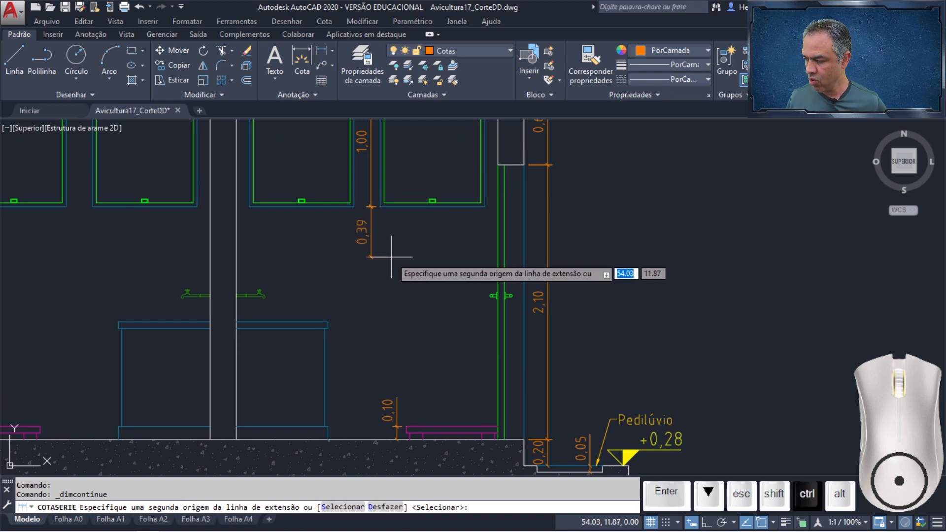
right_click(392, 257, "ctrl")
left_click(450, 437)
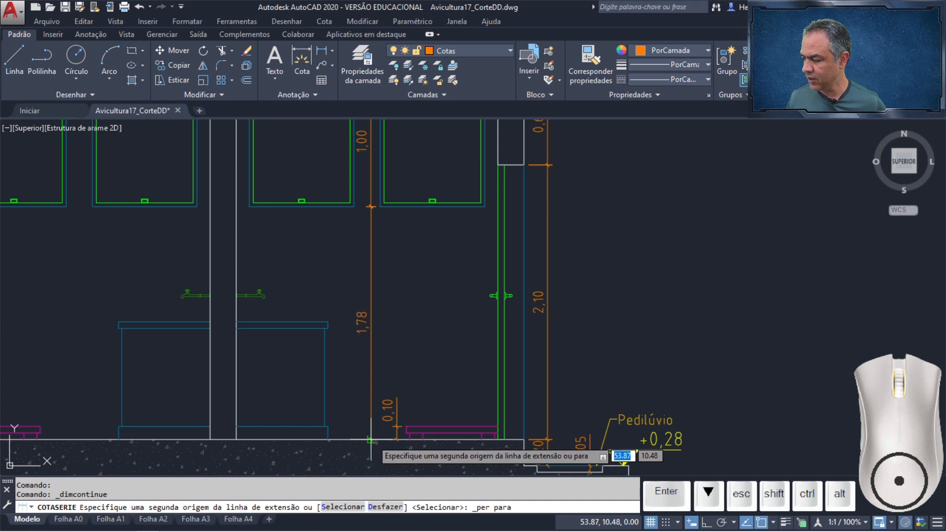
left_click(377, 438)
Step: Continue the window height dimension from its upper end perpendicular to the slab's underside, then end the command
key("Return")
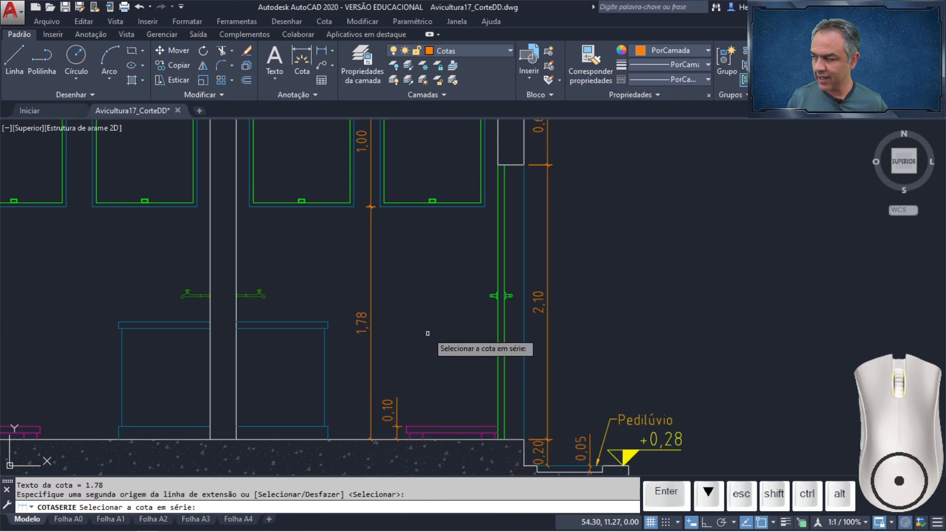
middle_click_drag(421, 242, 434, 449)
scroll(389, 285, "up", 5)
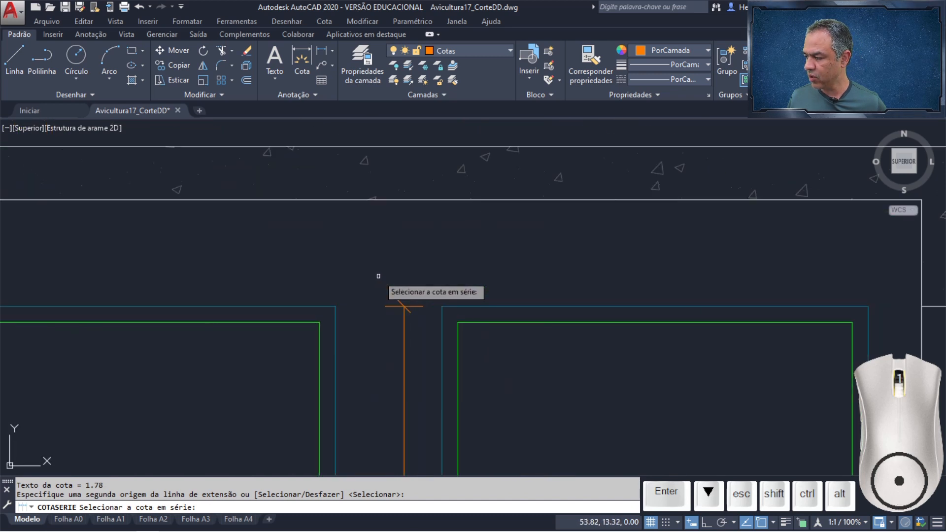
left_click(403, 323)
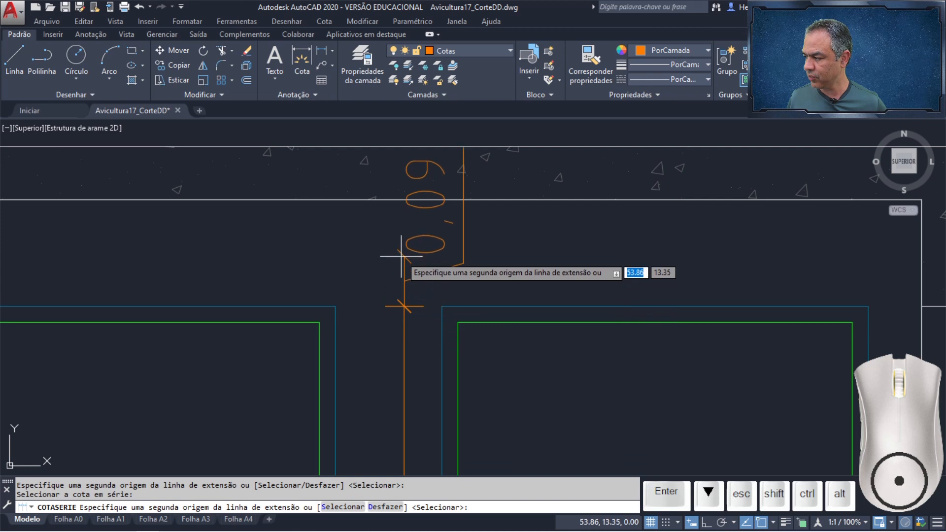
right_click(401, 254, "ctrl")
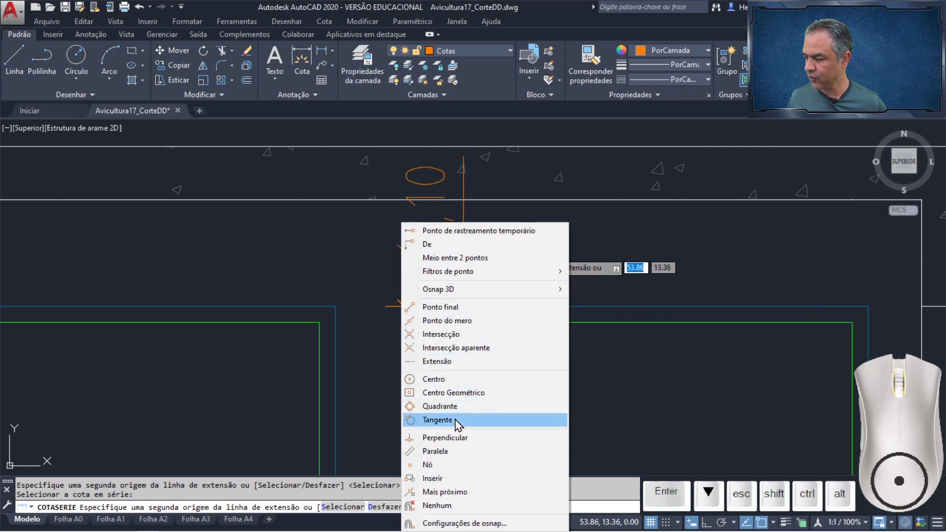
left_click(444, 437)
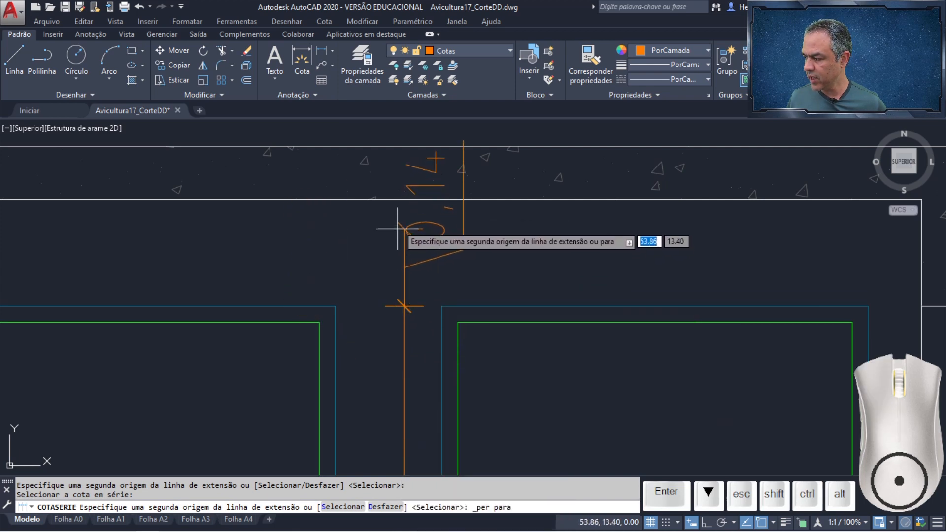
left_click(404, 199)
key("Return")
key("Return")
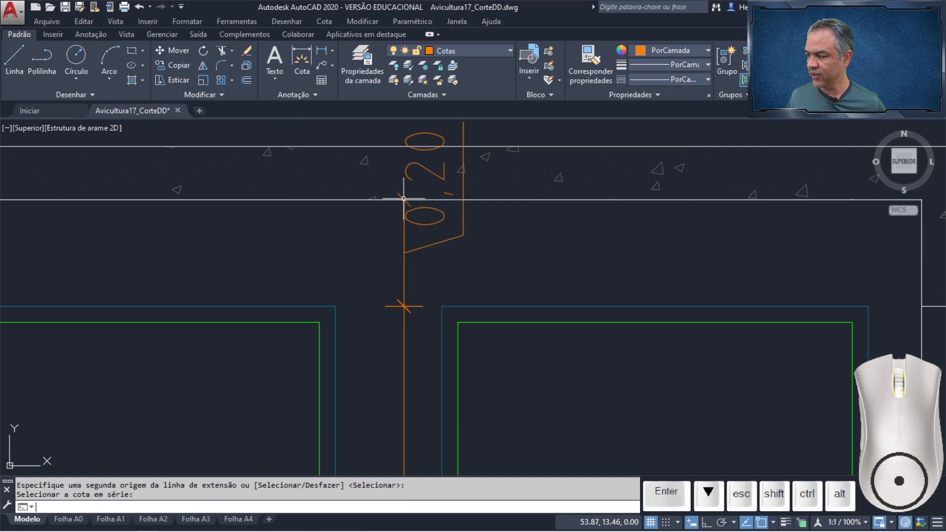
Step: Move the text of the dimension between window top and slab to the middle of its dimension line
left_click(464, 224)
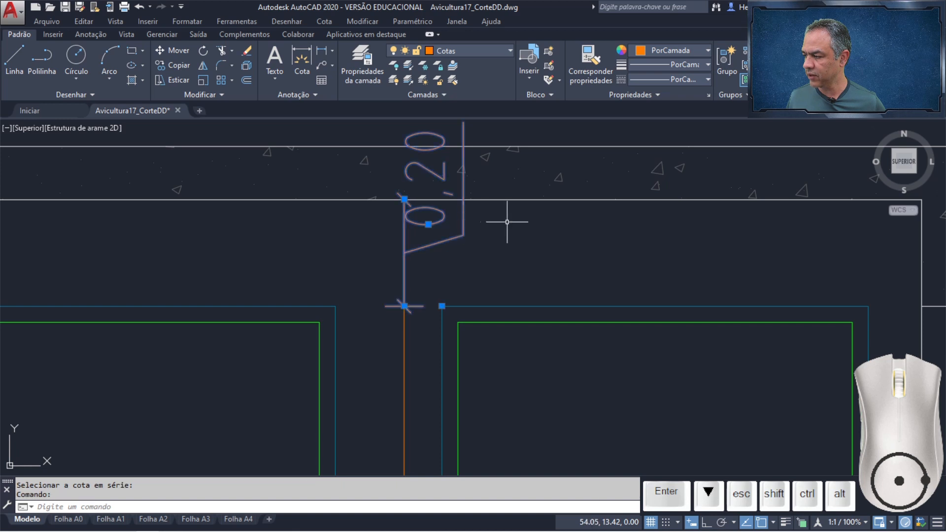
left_click(429, 224)
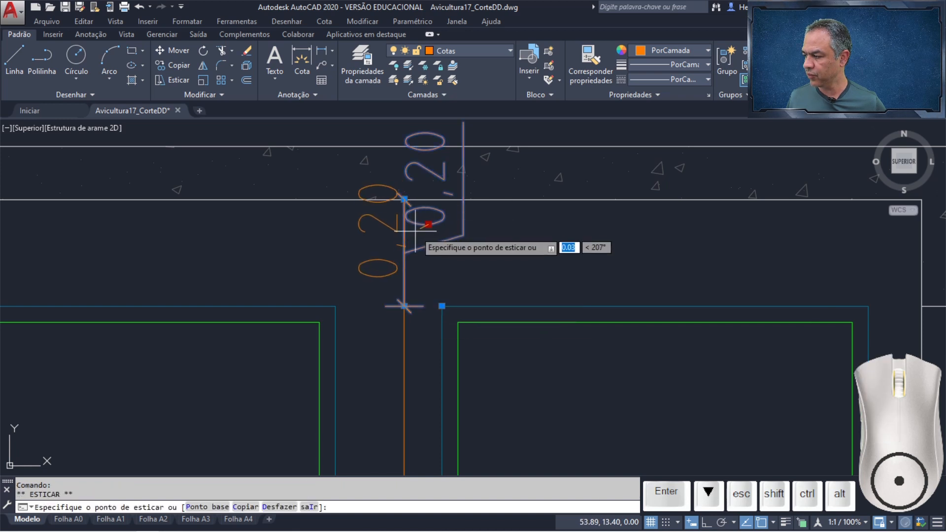
left_click(404, 253)
key("Escape")
scroll(513, 274, "down", 5)
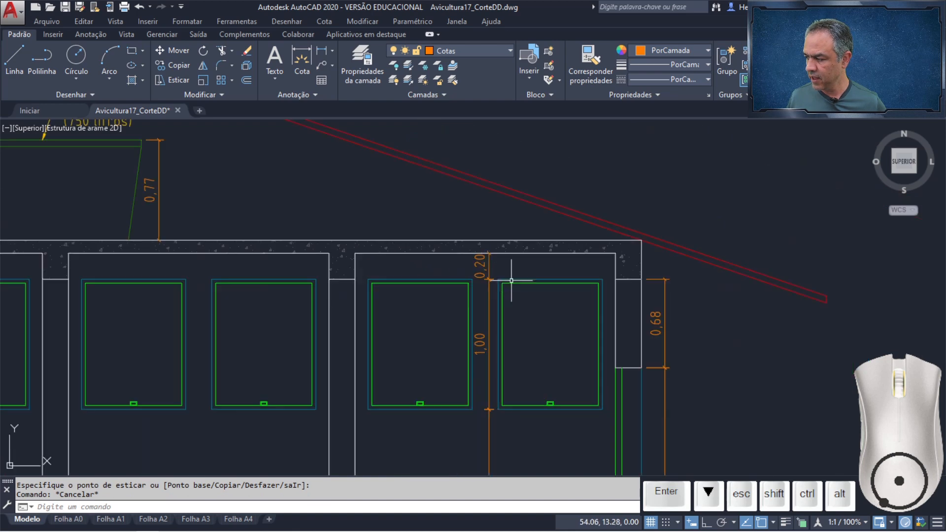
Step: Add a vertical linear dimension from the countertop's upper edge to the floor, just outside the counter's free end
scroll(420, 291, "up", 5)
scroll(420, 291, "up", 3)
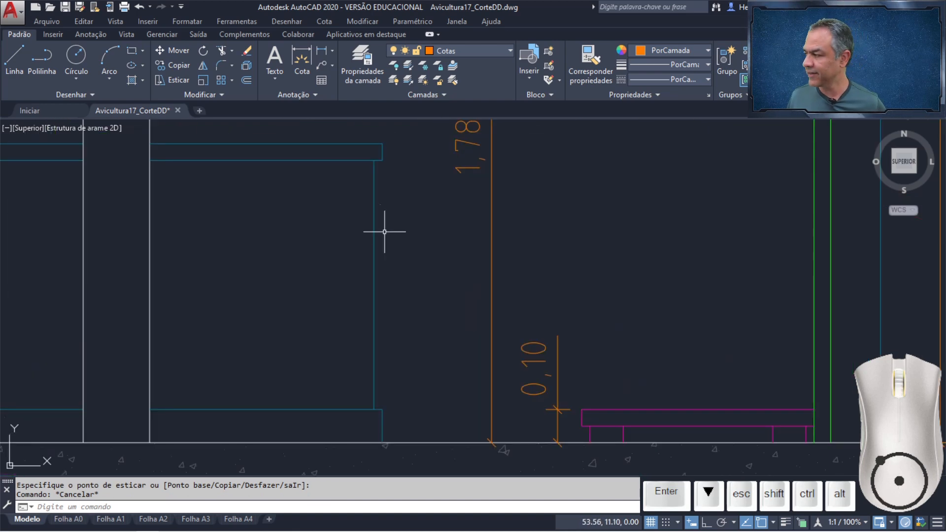
left_click(324, 54)
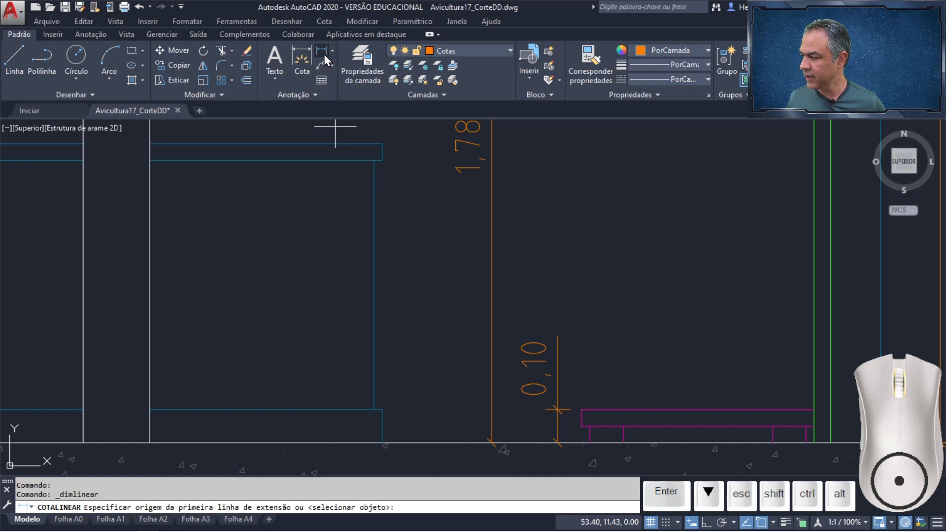
left_click(383, 144)
left_click(383, 442)
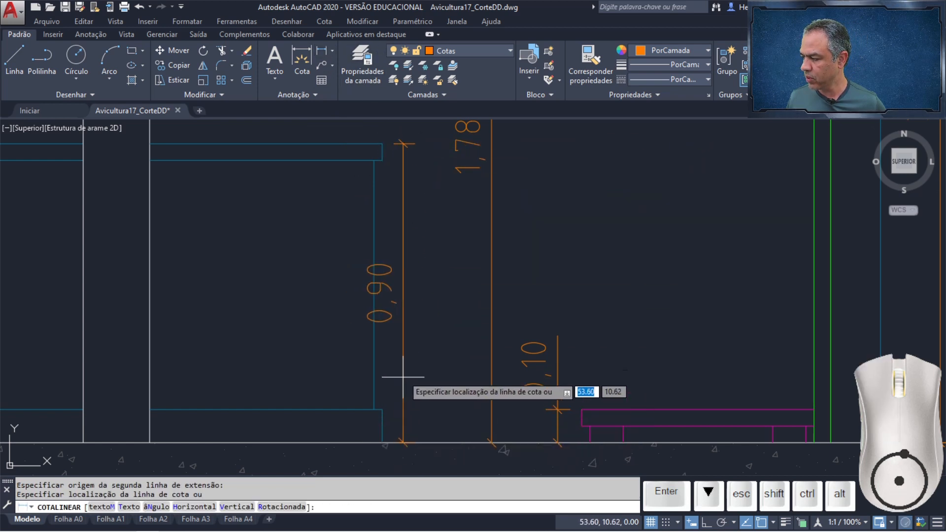
left_click(420, 332)
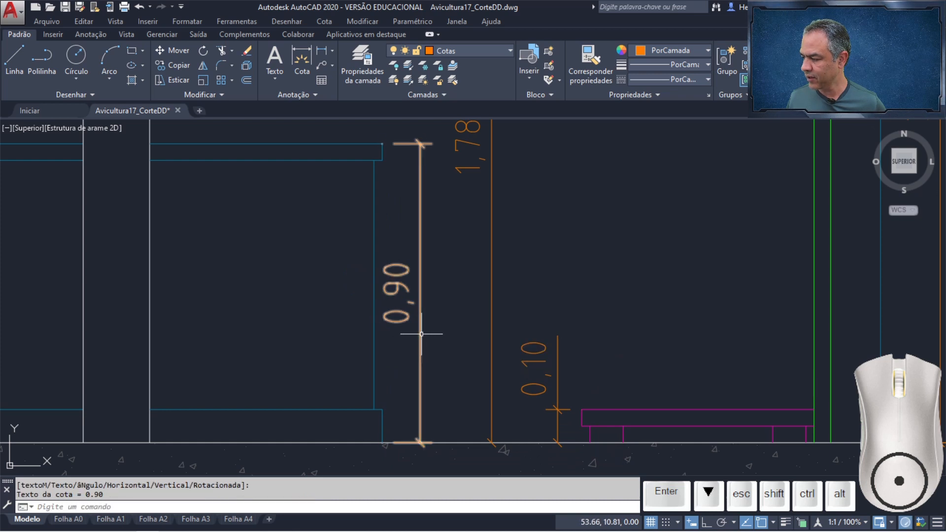
Step: Move the lower extension origin of the counter height dimension onto its dimension line
left_click(422, 334)
left_click(382, 442)
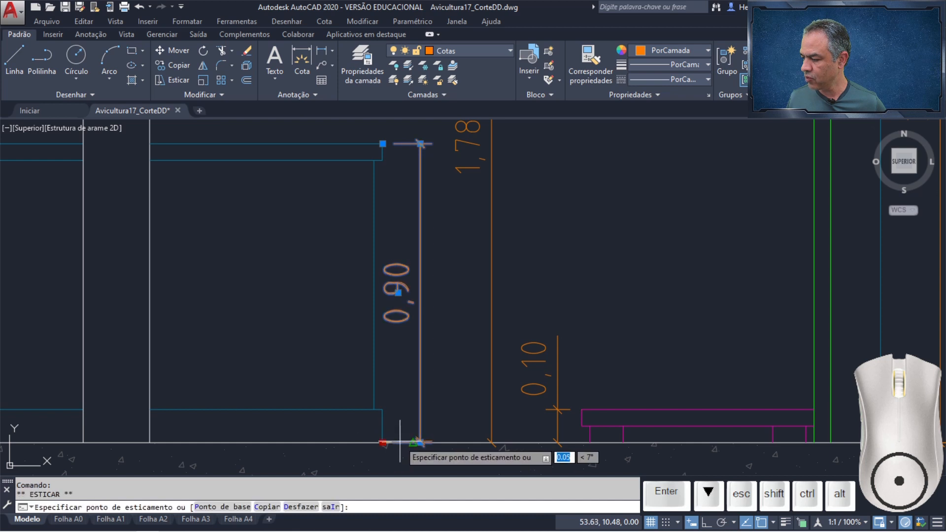
left_click(421, 442)
key("Escape")
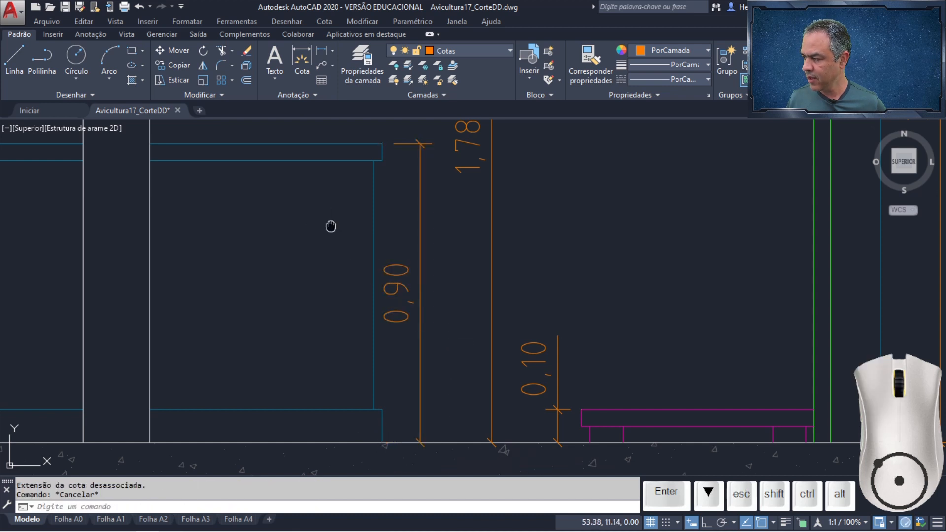
Step: Add a vertical linear dimension from the faucet pipe's centre at the wall to the countertop, placed beyond the spout
middle_click_drag(330, 226, 523, 374)
scroll(371, 223, "up", 4)
middle_click_drag(378, 230, 316, 178)
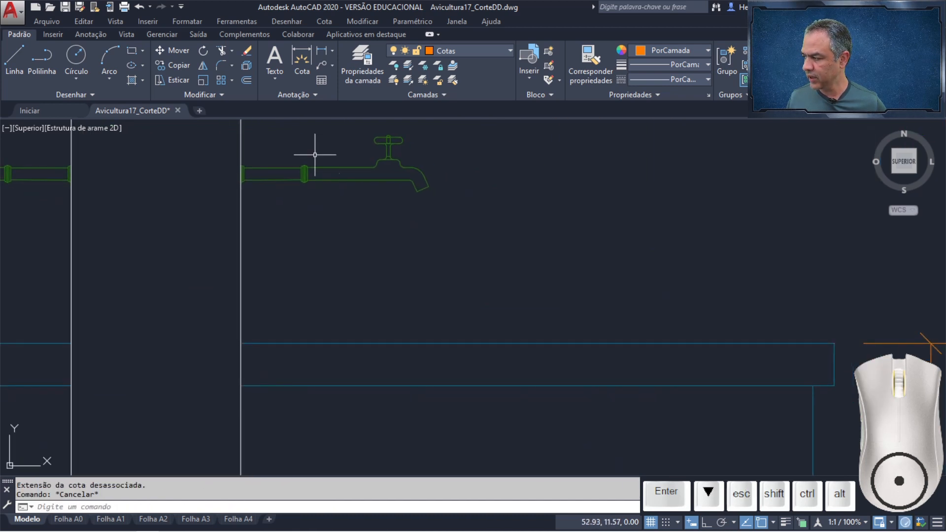
left_click(320, 49)
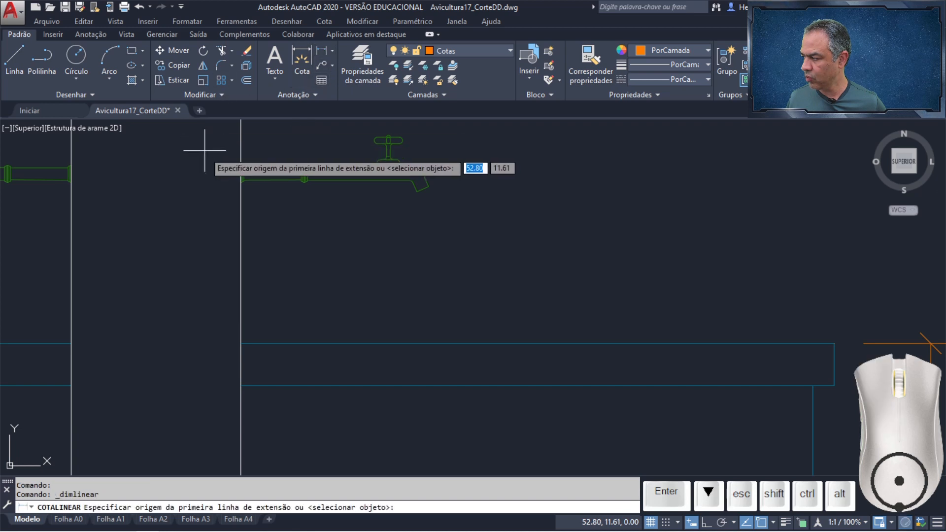
left_click(241, 170)
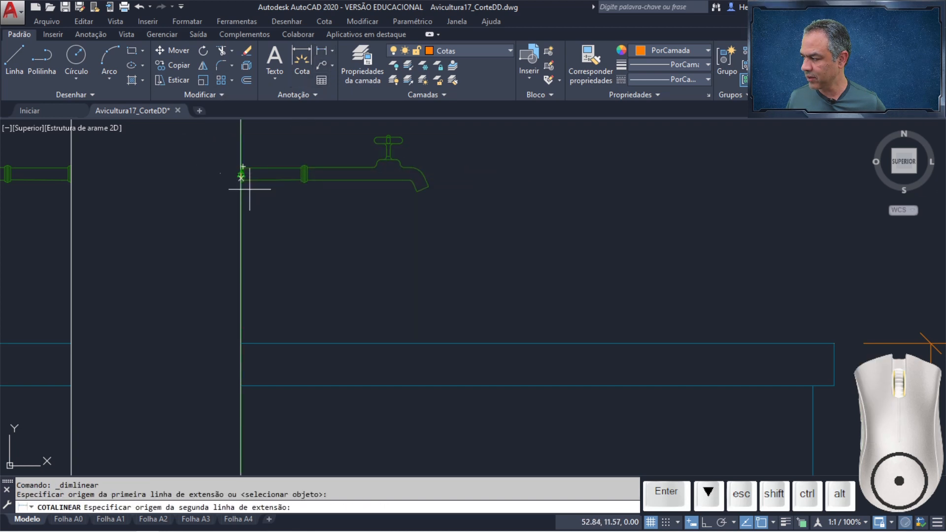
left_click(241, 343)
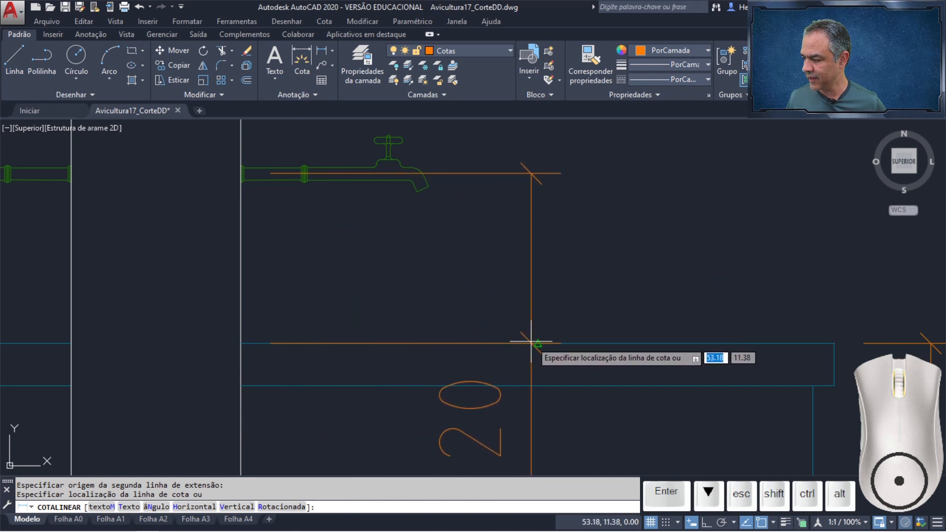
left_click(568, 325)
Step: Move the faucet dimension's upper extension origin to the spout and its lower one onto the dimension line
left_click(569, 260)
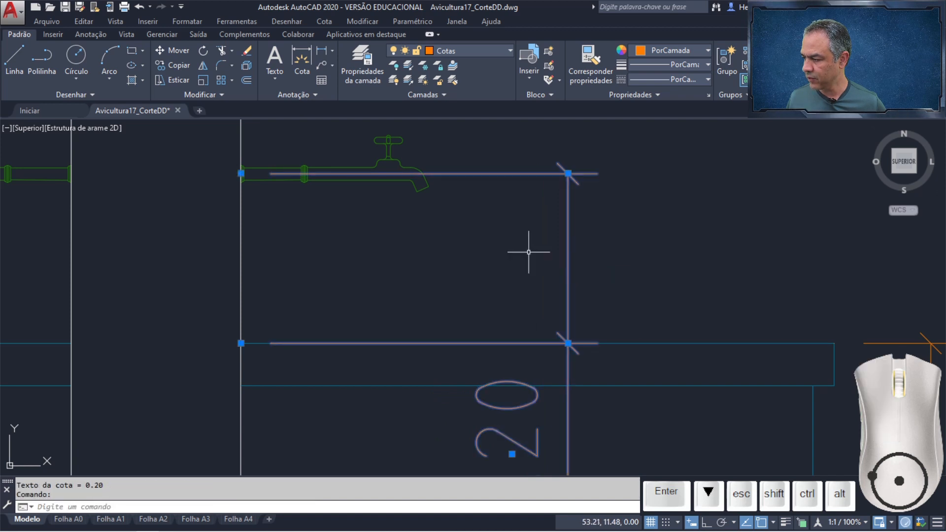
left_click(241, 174)
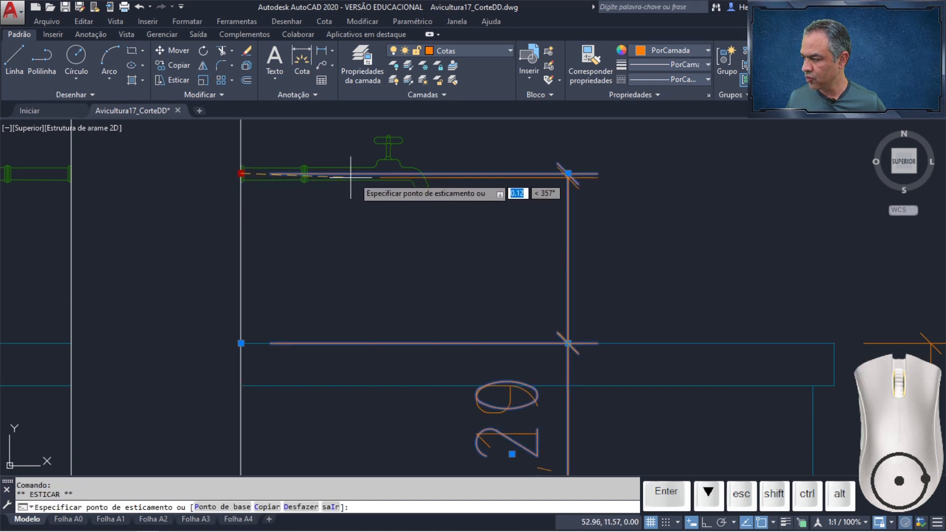
left_click(423, 174)
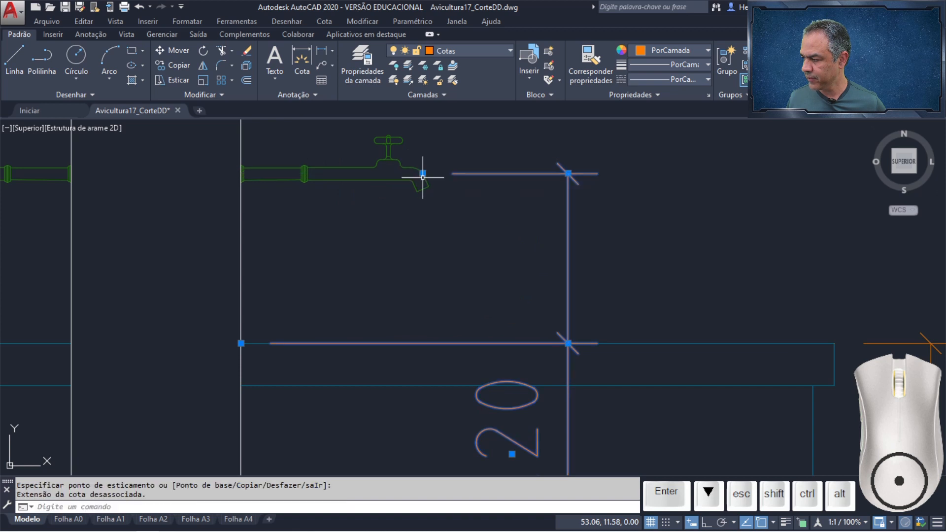
left_click(242, 344)
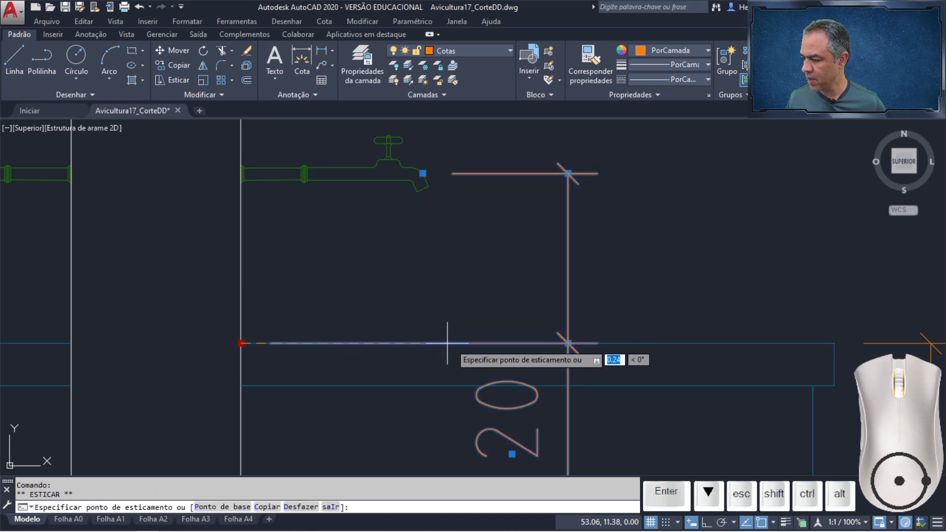
left_click(568, 344)
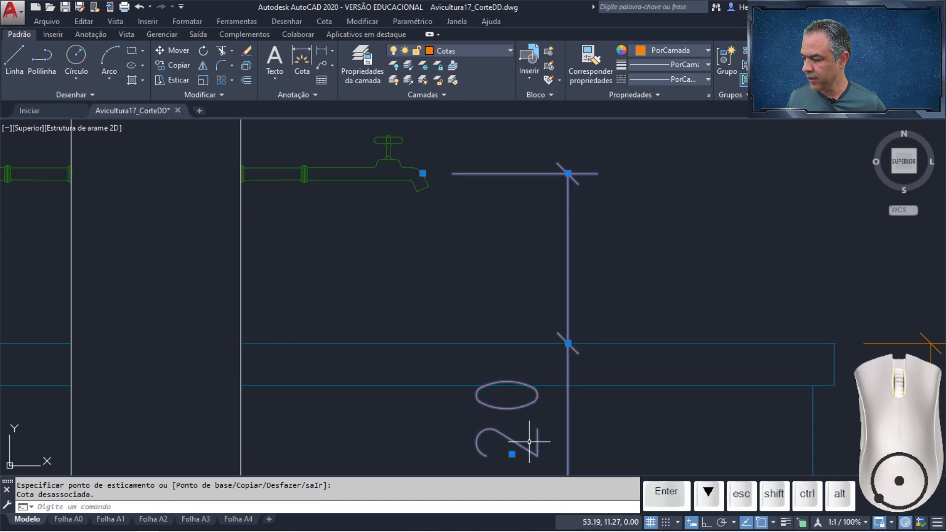
Step: Move the right-hand faucet dimension's text to the midpoint of its dimension line
left_click(512, 454)
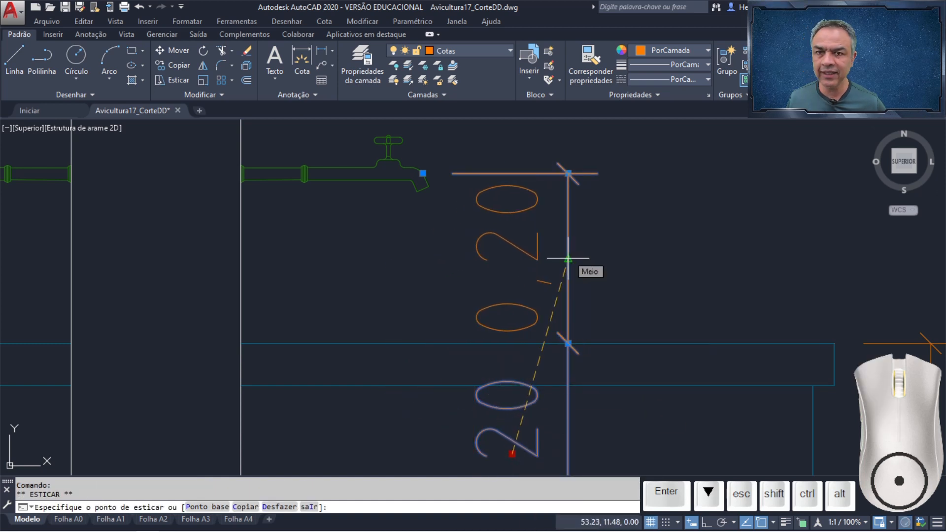
left_click(568, 258)
key("Escape")
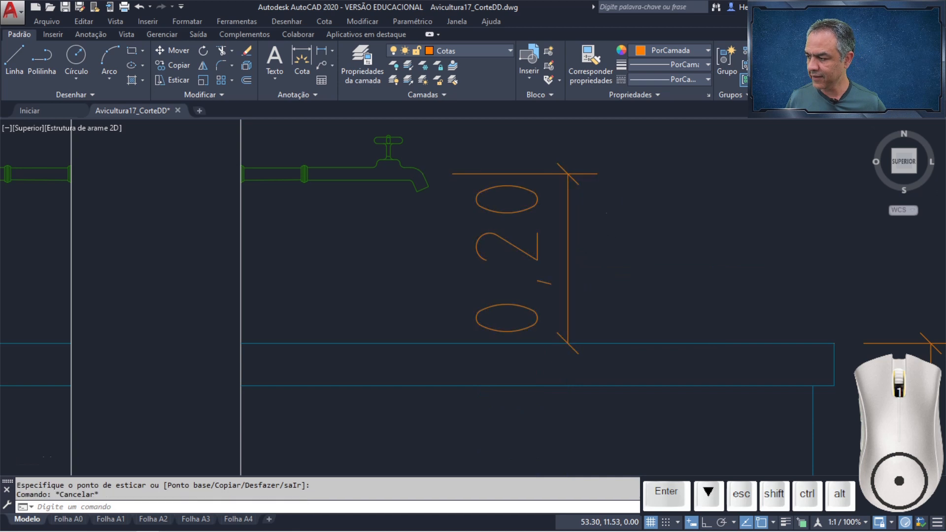
Step: Add a vertical linear dimension from the left-hand faucet pipe's centre at the wall to the countertop, placed beyond the spout
scroll(572, 162, "down", 5)
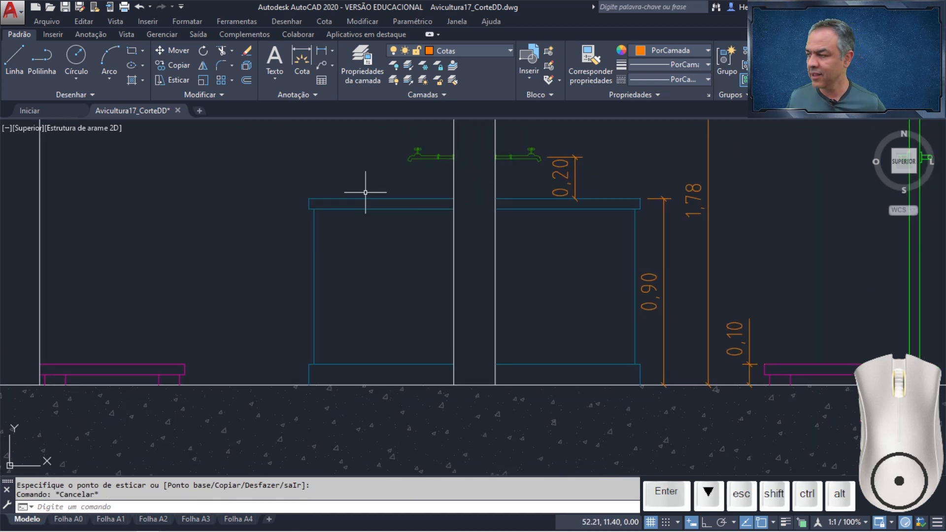
scroll(375, 182, "up", 4)
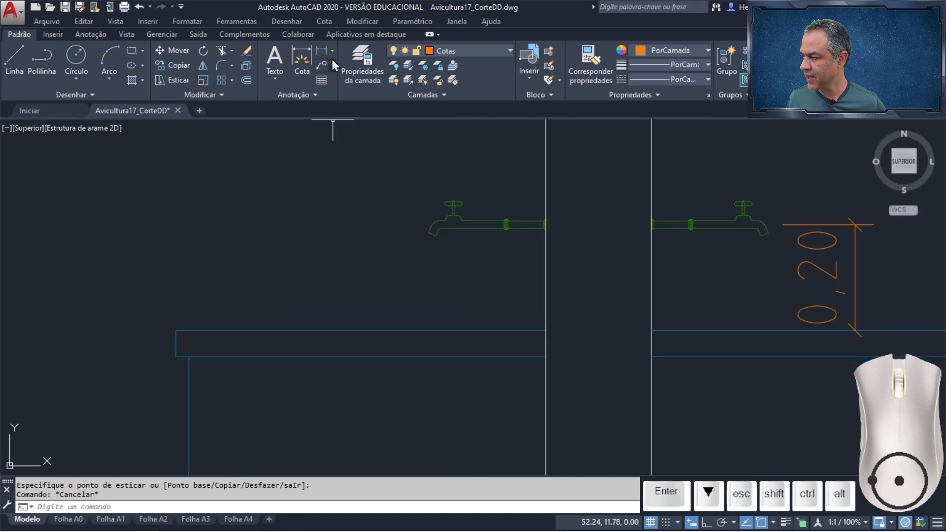
left_click(322, 47)
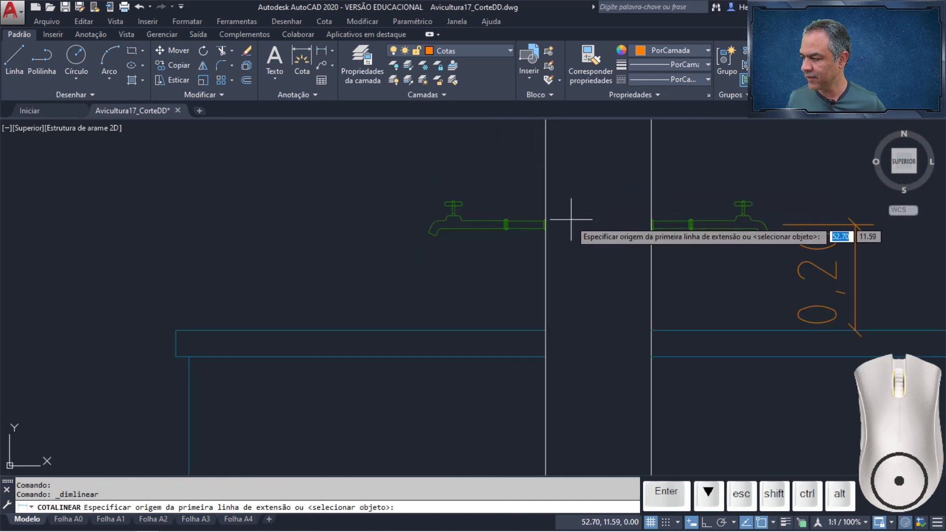
left_click(546, 225)
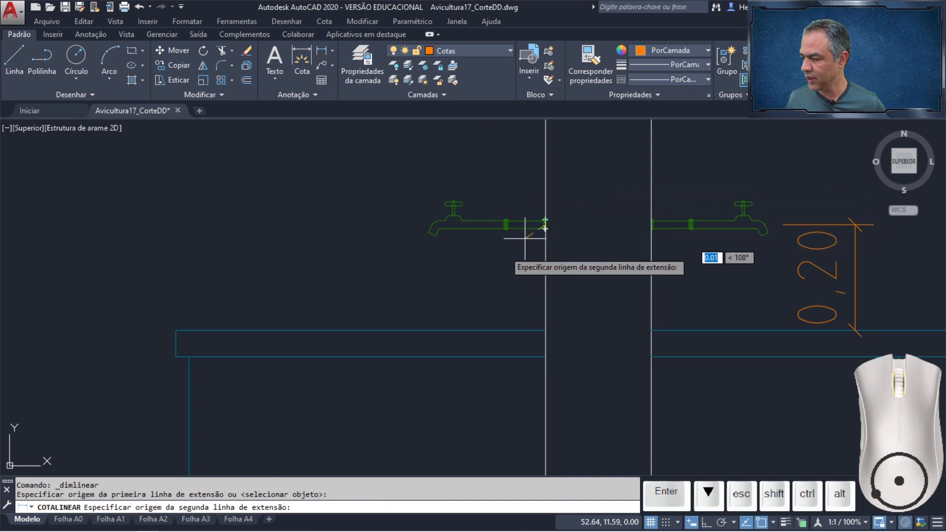
left_click(373, 330)
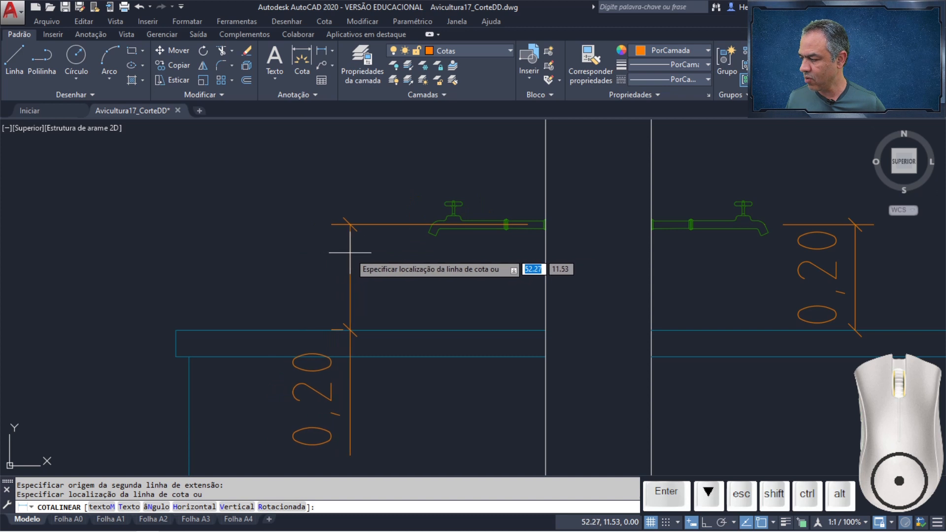
left_click(401, 252)
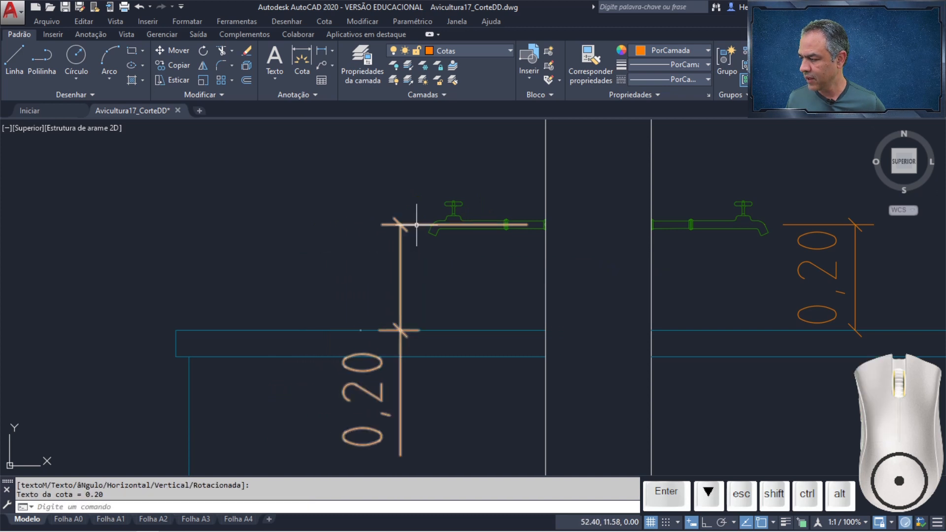
Step: Move the left-hand faucet dimension's upper extension origin to the spout and its lower one onto the dimension line
left_click(401, 225)
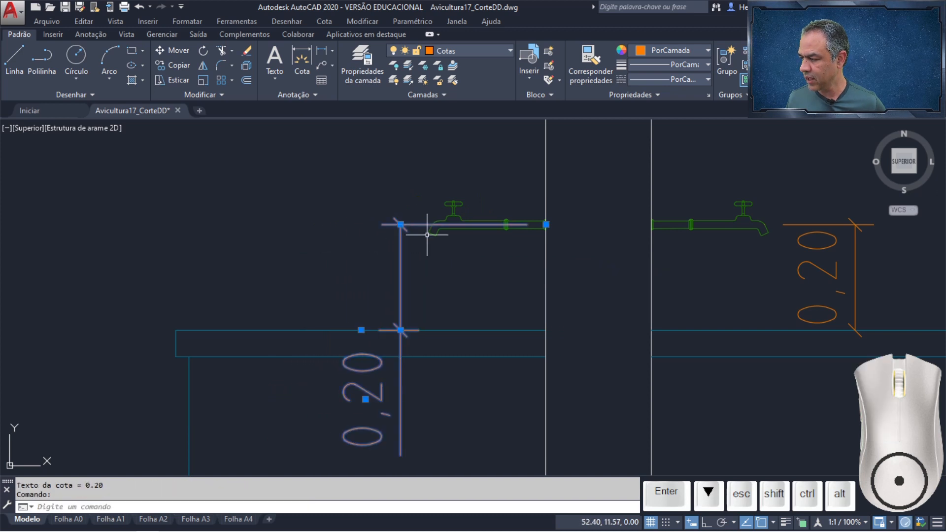
left_click(546, 225)
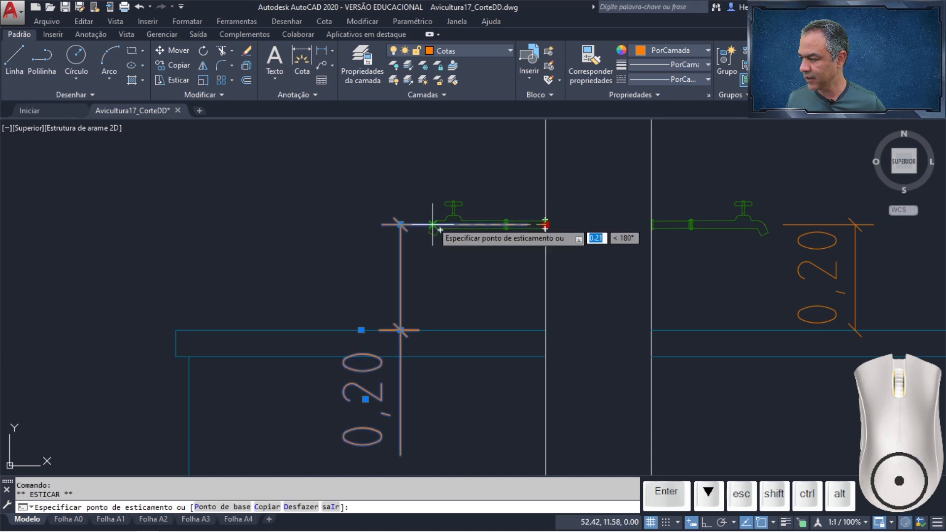
left_click(433, 225)
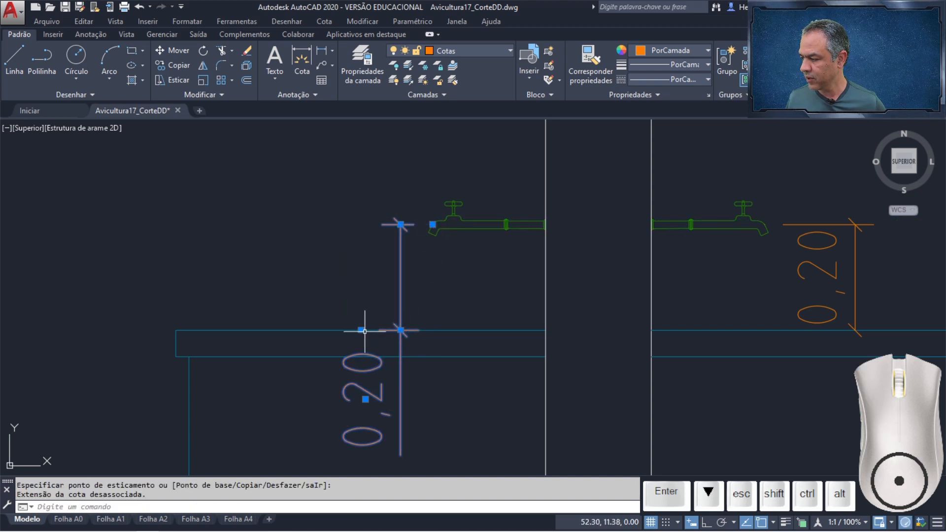
left_click(400, 330)
left_click(401, 329)
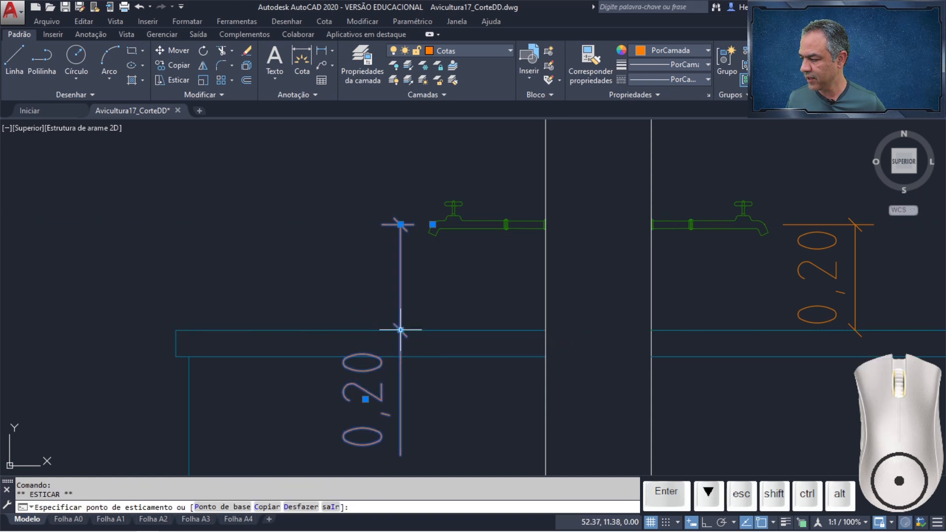
Step: Move the left-hand faucet dimension's text to the middle of its dimension line, between faucet and countertop
left_click(365, 399)
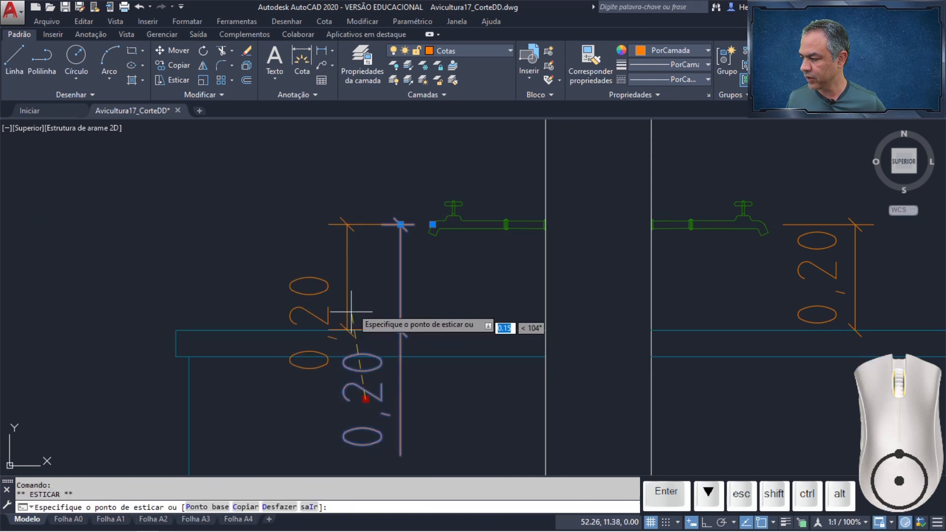
left_click(401, 278)
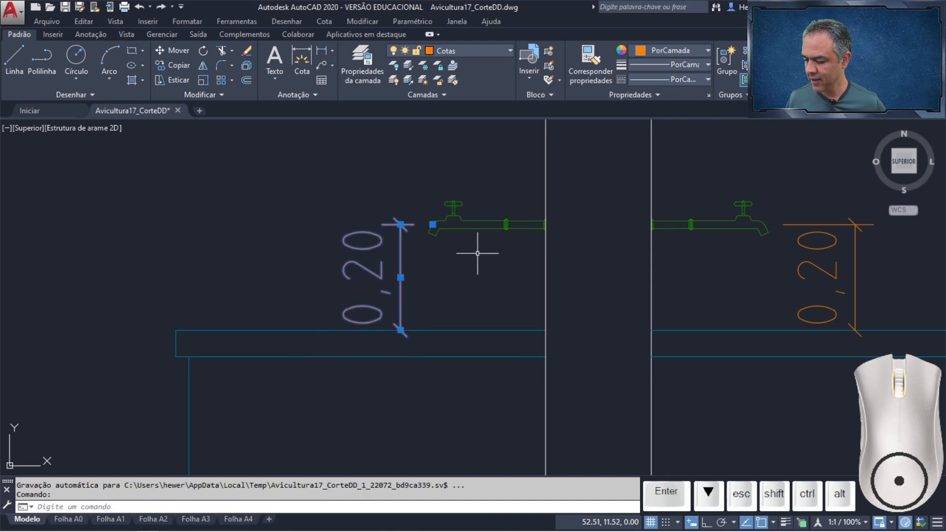
key("Escape")
Step: Add a vertical linear dimension from the left-hand countertop's upper outer corner to the floor, just outside the counter's free end
middle_click_drag(423, 274, 534, 144)
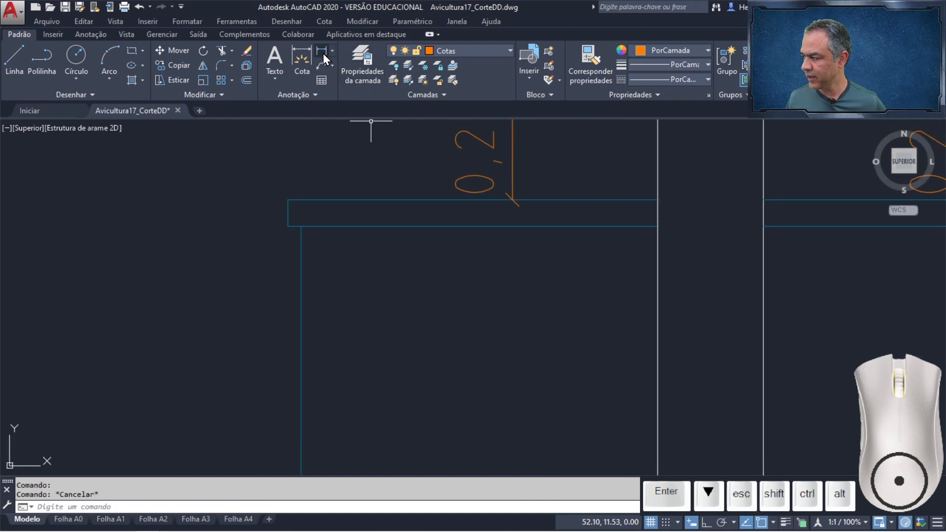
left_click(323, 53)
left_click(288, 200)
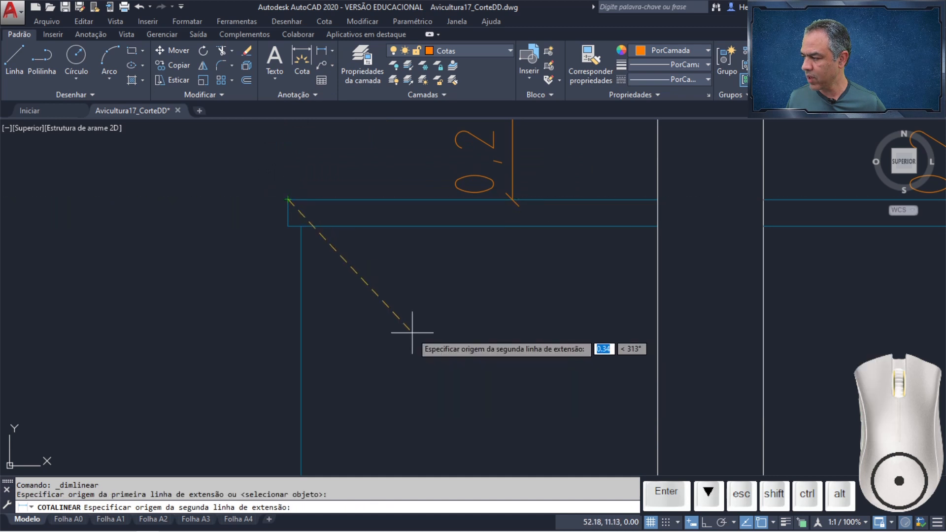
middle_click_drag(412, 333, 414, 135)
scroll(377, 234, "down", 4)
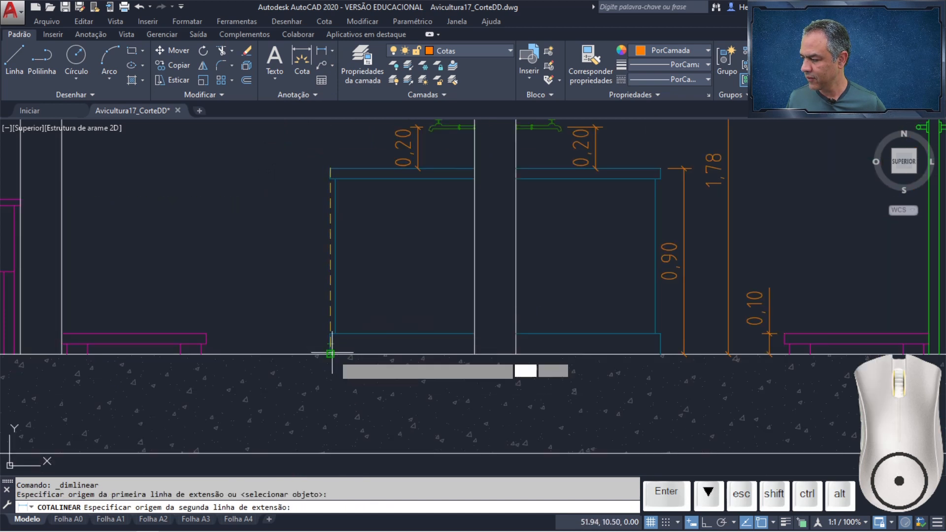
left_click(330, 354)
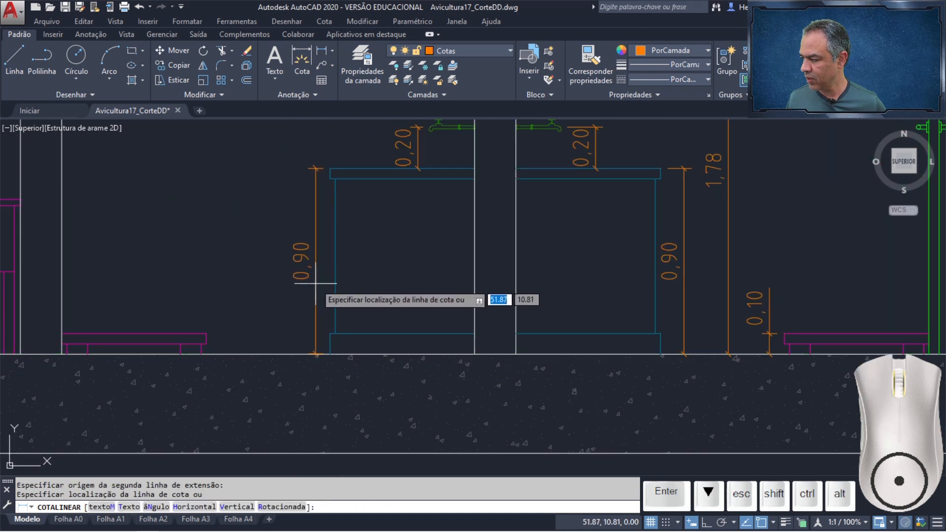
left_click(317, 283)
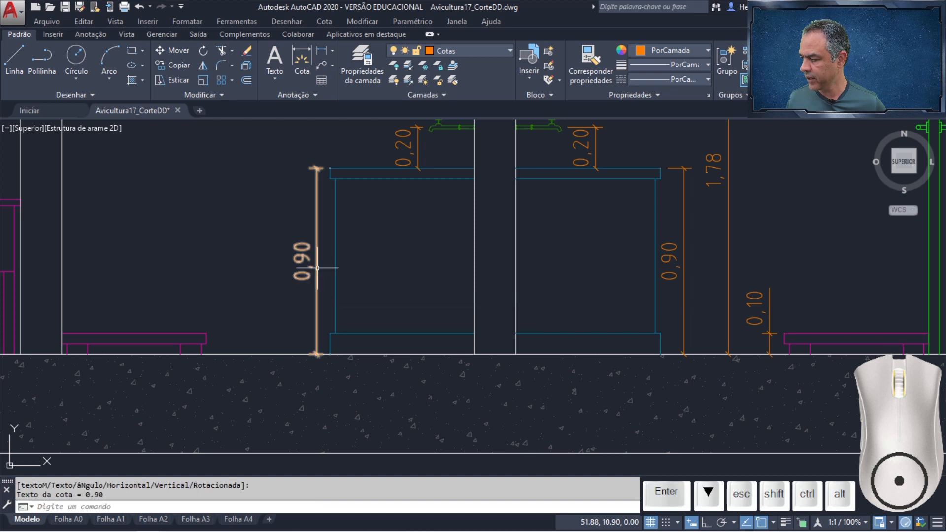
Step: Move the lower extension origin of the left-hand counter's height dimension onto its dimension line
left_click(312, 317)
scroll(330, 345, "up", 4)
left_click(318, 330)
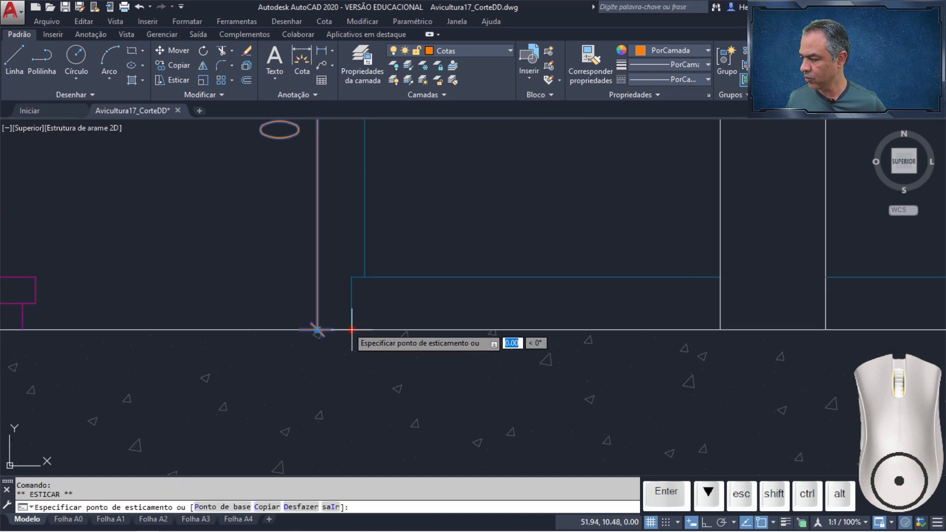
left_click(318, 329)
key("Escape")
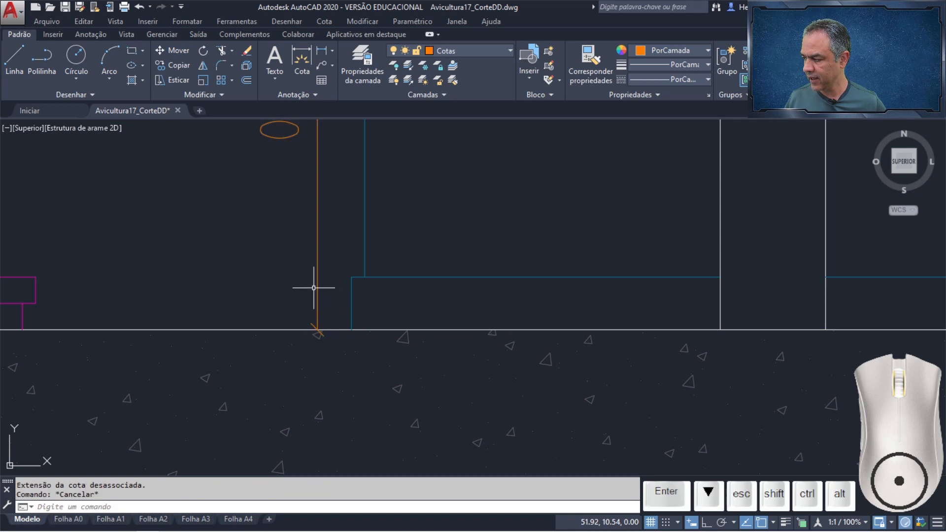
Step: Add a vertical linear dimension from the ceiling's midpoint to the floor in the left-hand counter's room, placed between the two windows
scroll(313, 284, "down", 5)
scroll(265, 245, "up", 2)
middle_click_drag(370, 296, 356, 282)
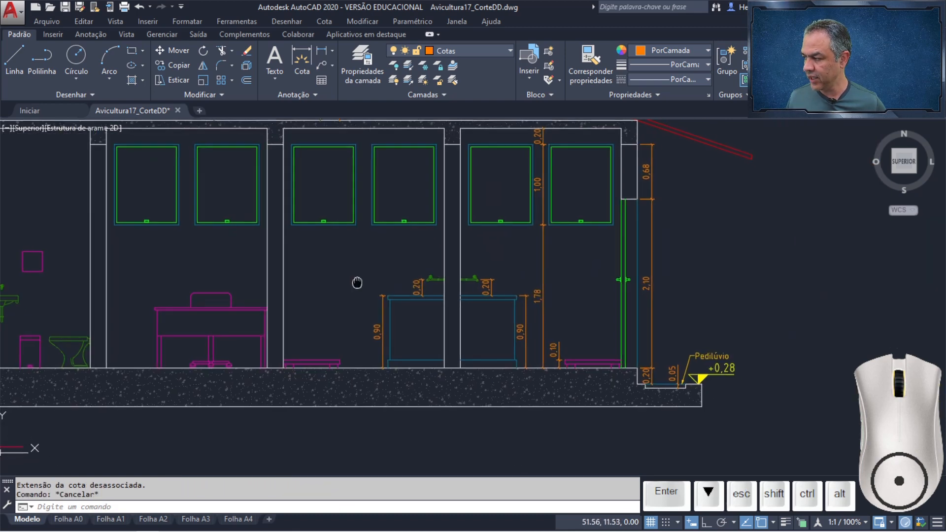
left_click(321, 51)
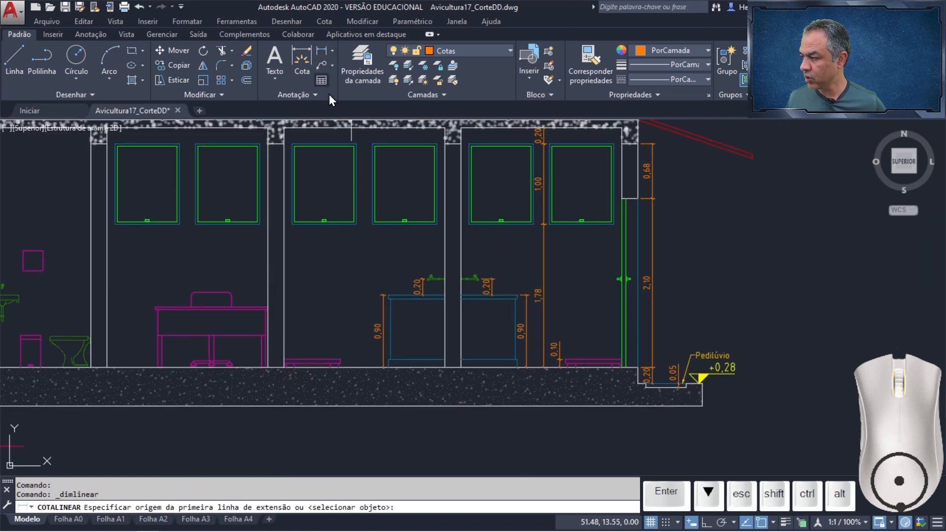
left_click(365, 132)
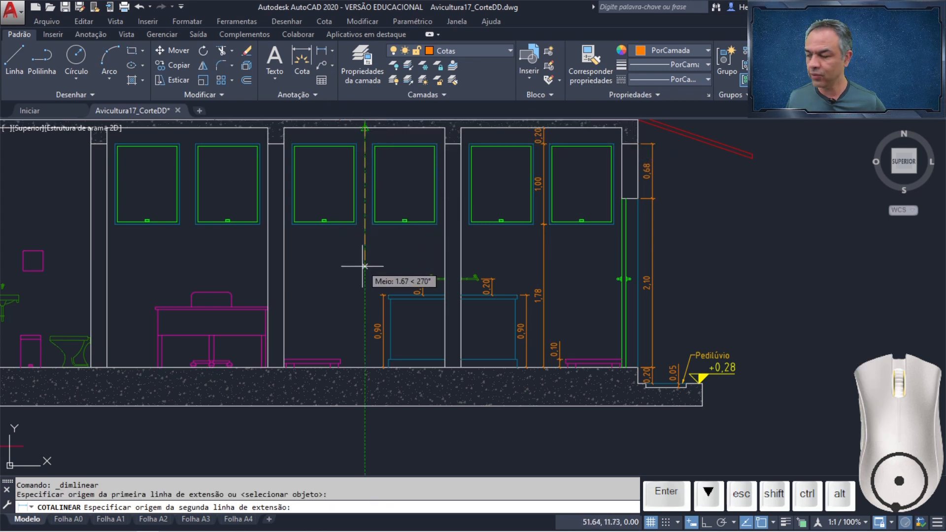
left_click(365, 368)
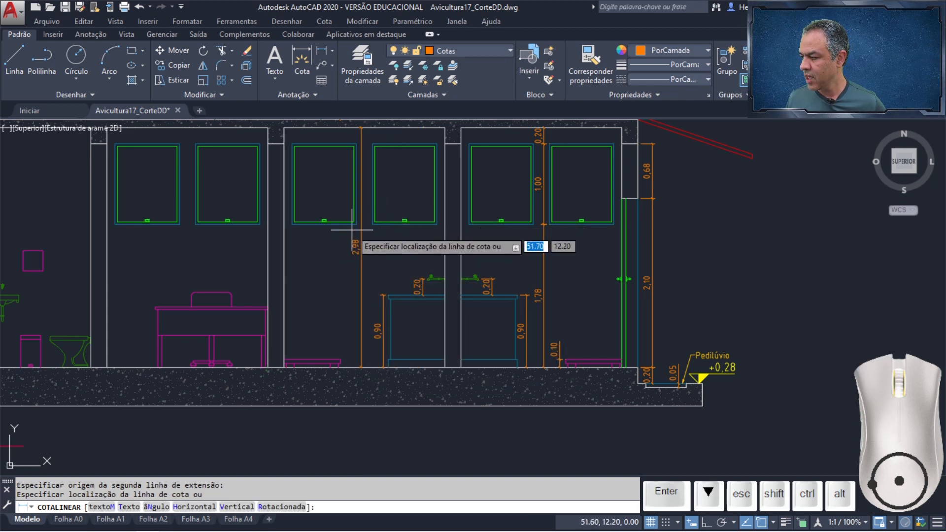
left_click(365, 128)
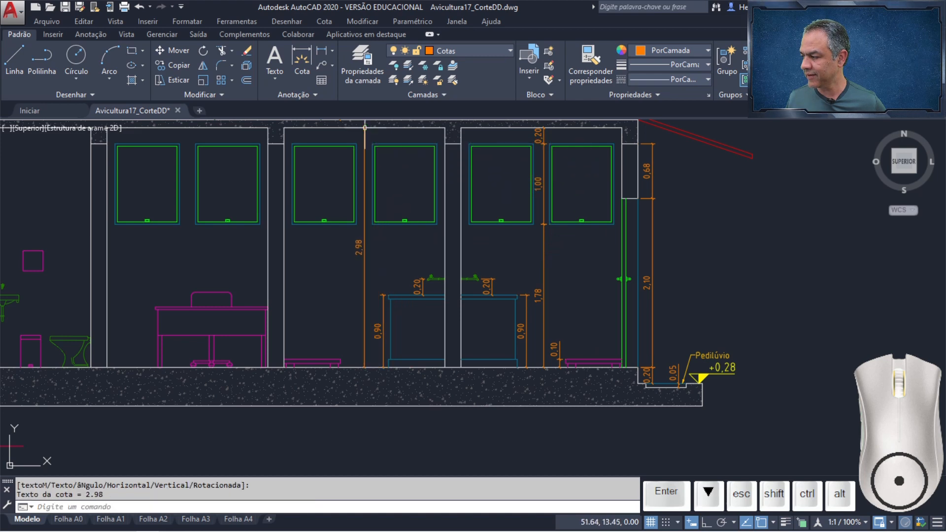
Step: Continue the floor-to-ceiling dimension from its upper end through the slab, snapping perpendicular to the slab's upper edge
scroll(393, 143, "up", 5)
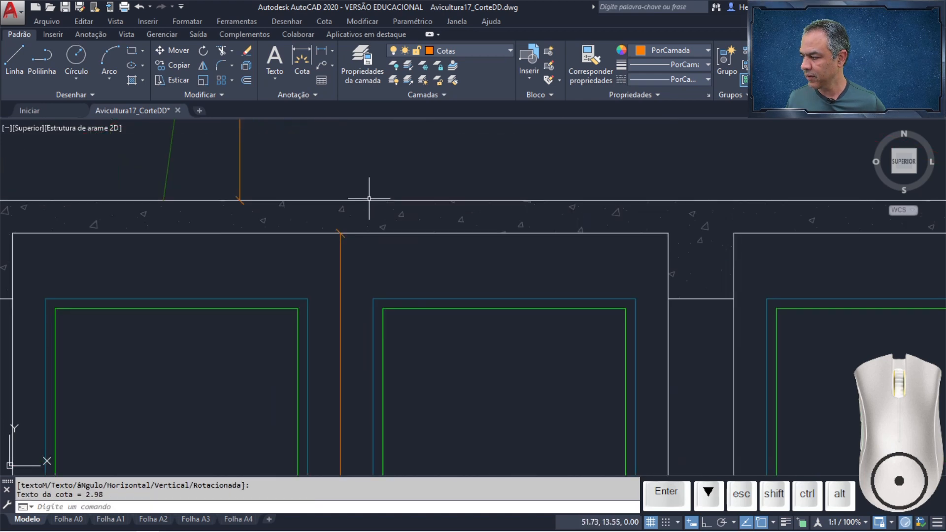
left_click(325, 23)
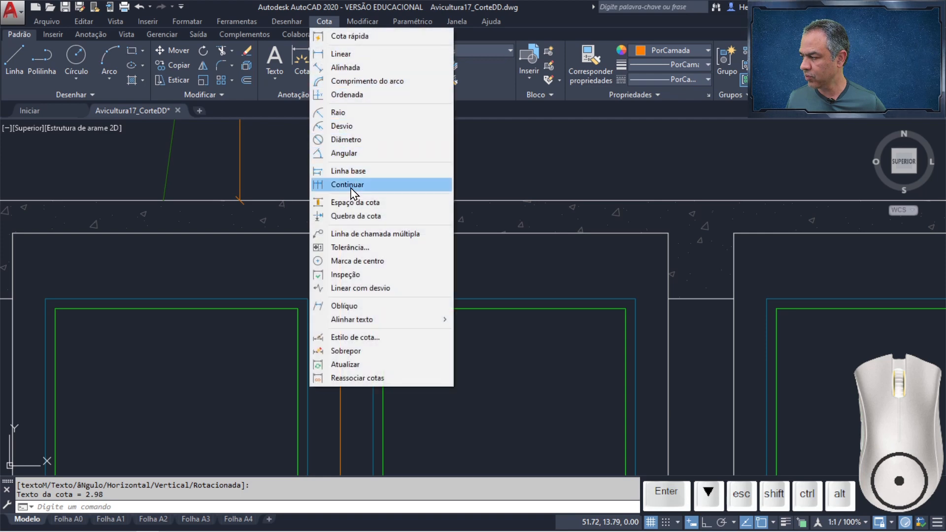
left_click(337, 186)
scroll(398, 346, "down", 5)
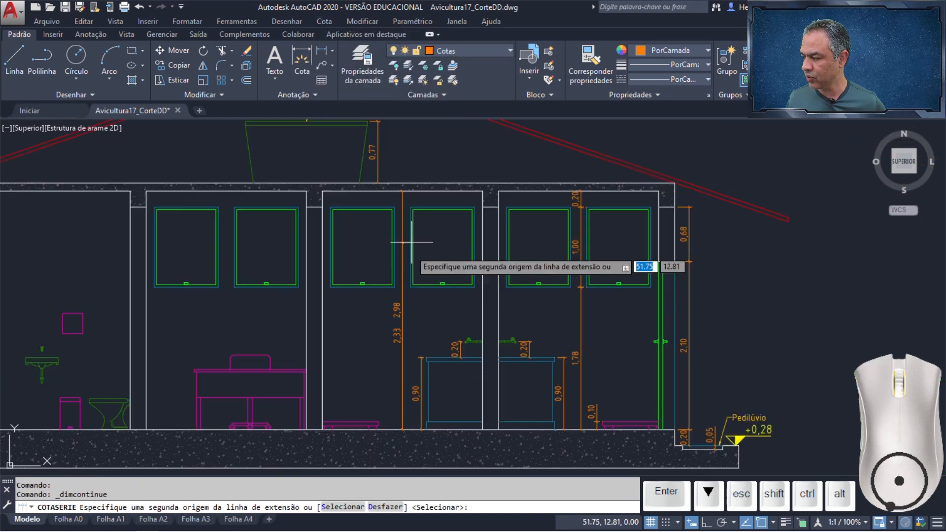
key("Return")
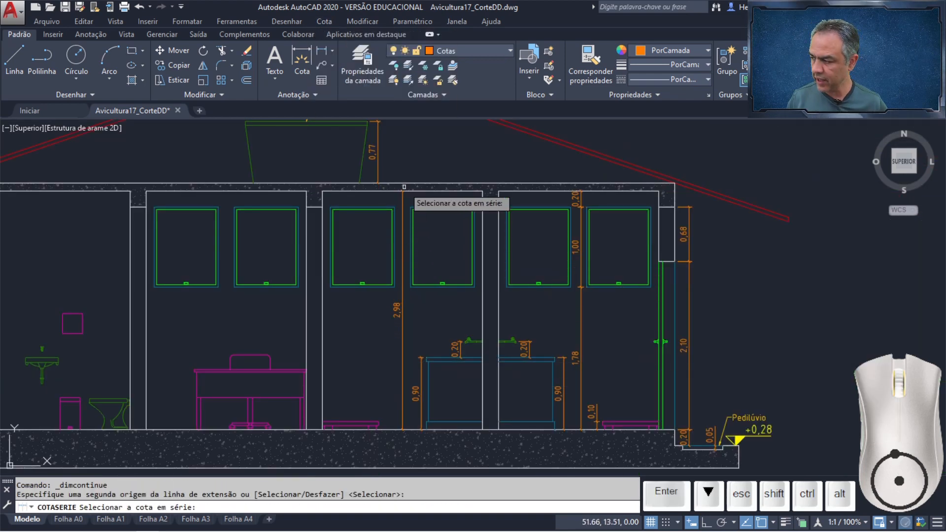
middle_click_drag(402, 189, 404, 298)
scroll(404, 306, "up", 6)
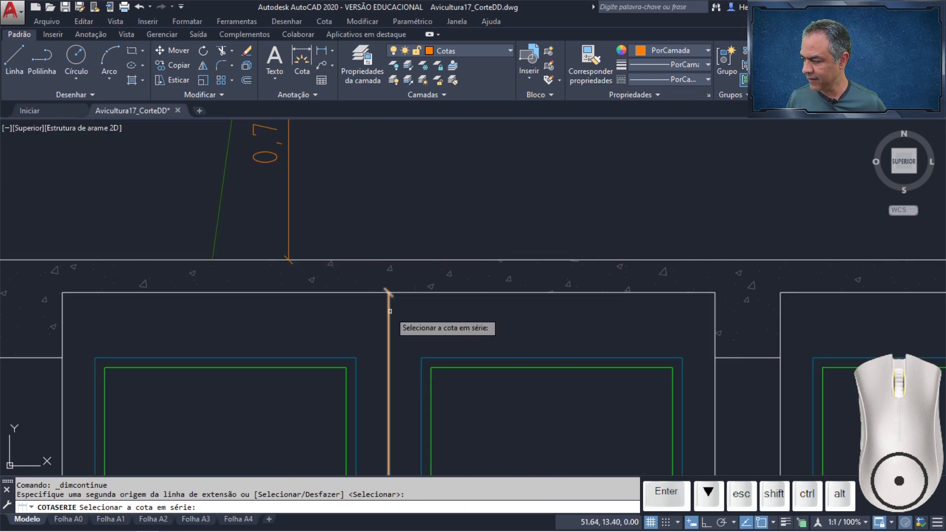
left_click(387, 302)
left_click(388, 295)
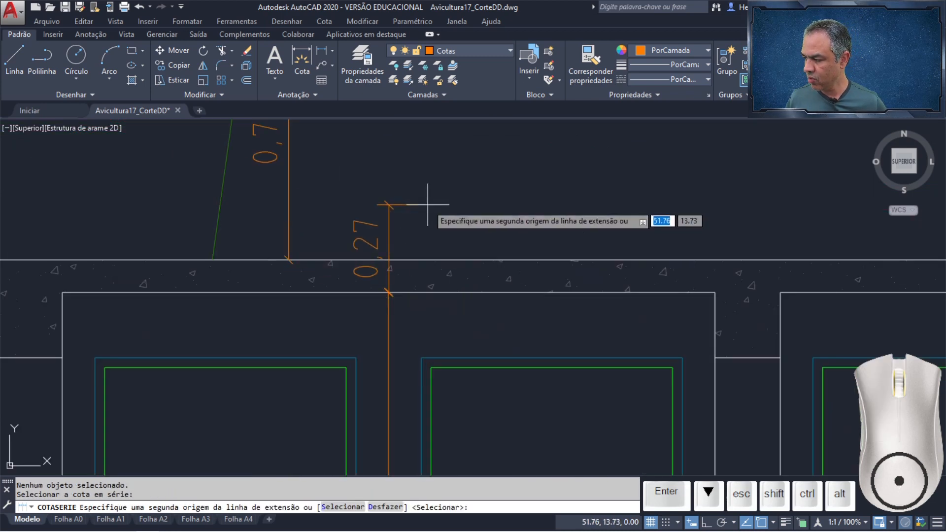
right_click(428, 204, "ctrl")
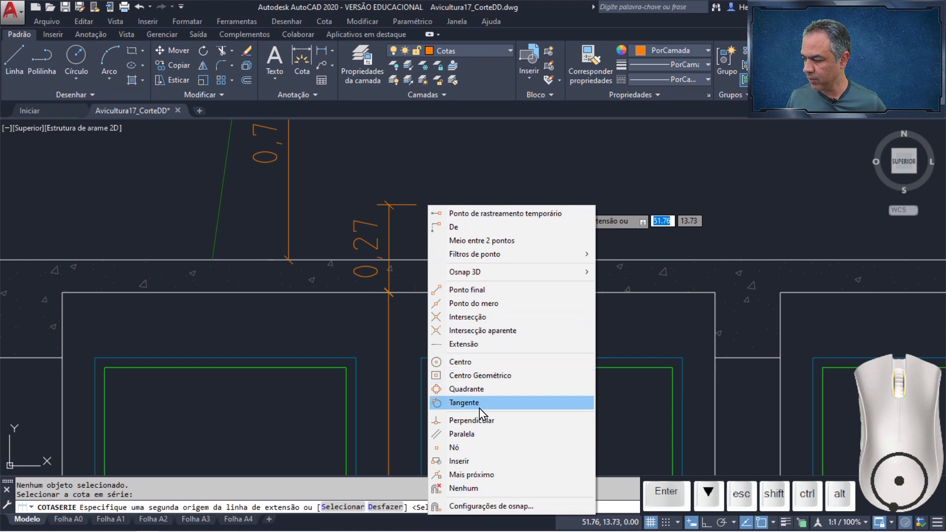
left_click(472, 421)
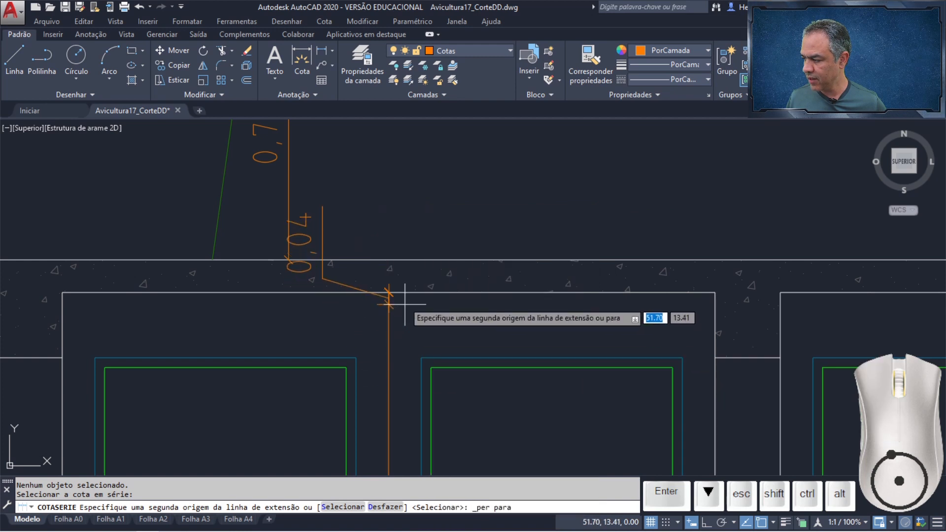
left_click(389, 259)
key("Return")
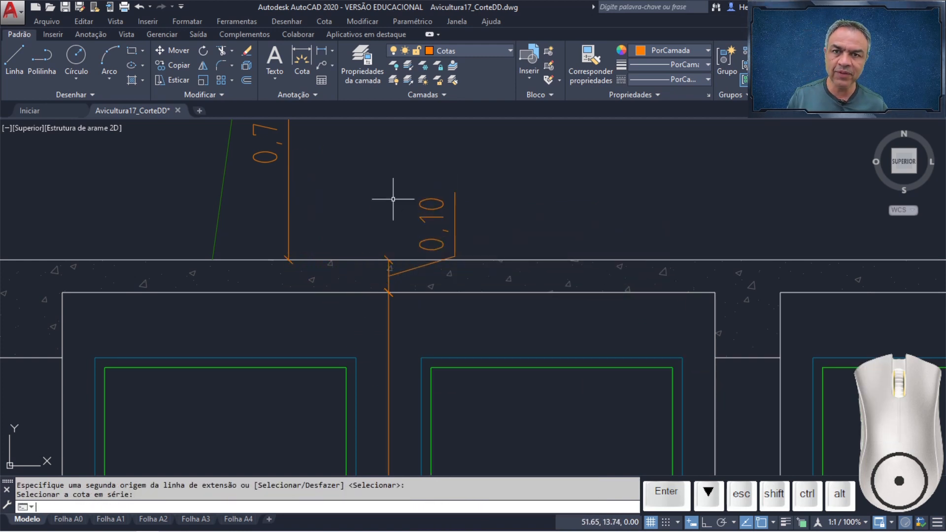
Step: Add a vertical linear dimension for the low platform's height in the left-hand counter's room, placed just outside its free end
scroll(401, 217, "down", 5)
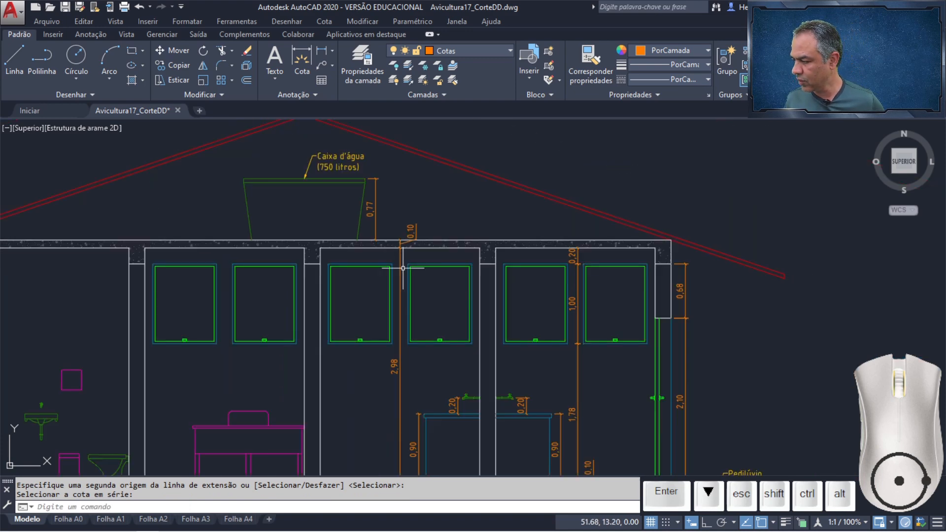
scroll(402, 256, "up", 8)
scroll(383, 284, "up", 4)
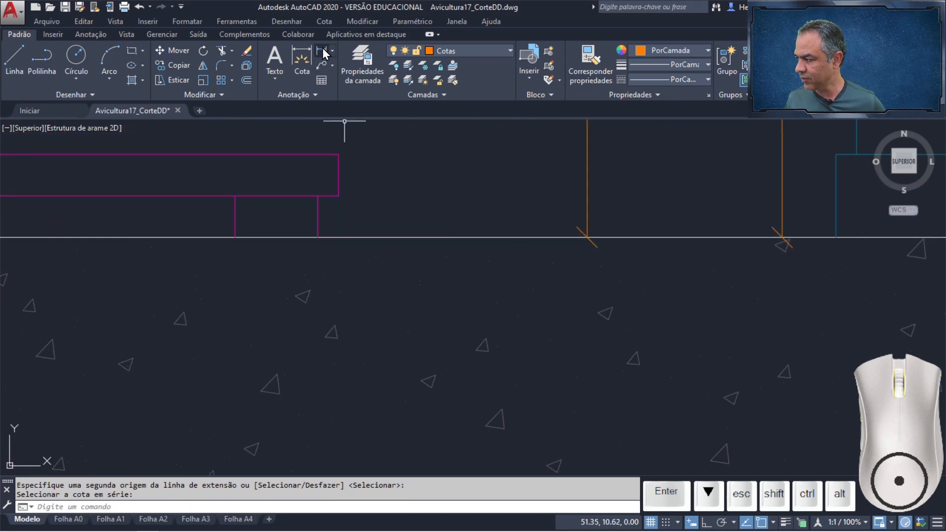
left_click(323, 49)
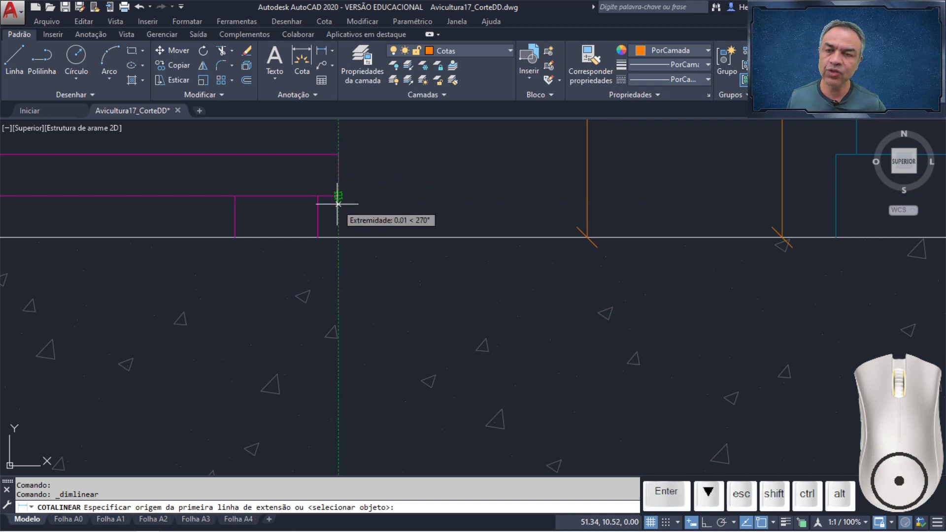
left_click(338, 234)
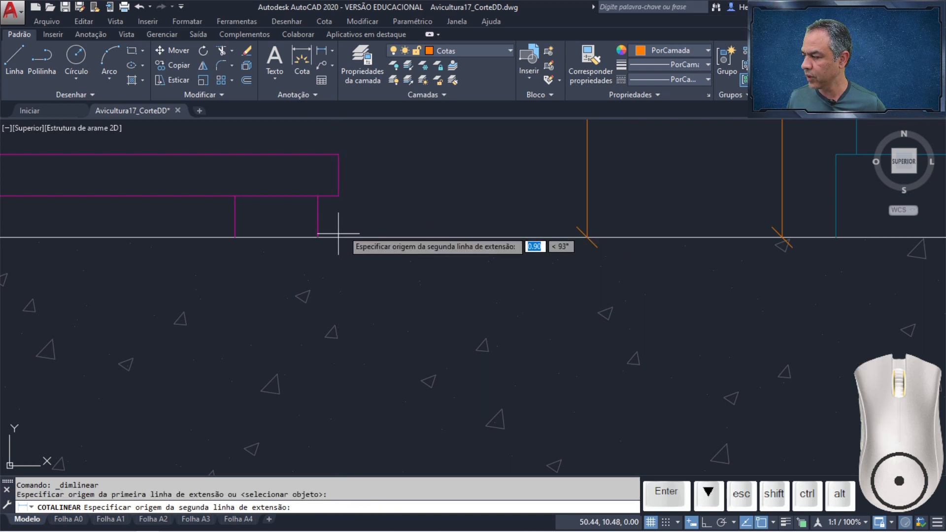
left_click(338, 155)
scroll(373, 236, "down", 4)
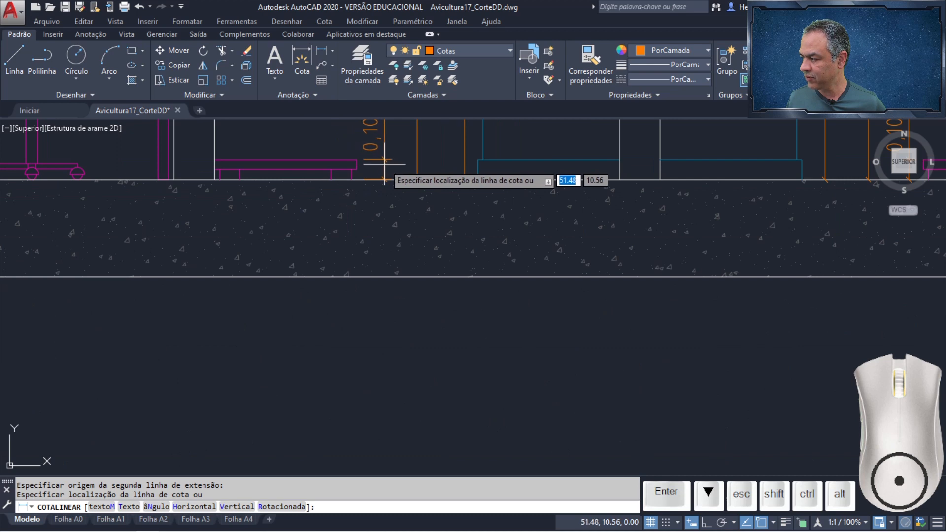
left_click(385, 164)
Step: Add a vertical linear dimension from the desktop's upper outer corner to the floor, just outside the desk's free end
scroll(401, 191, "down", 2)
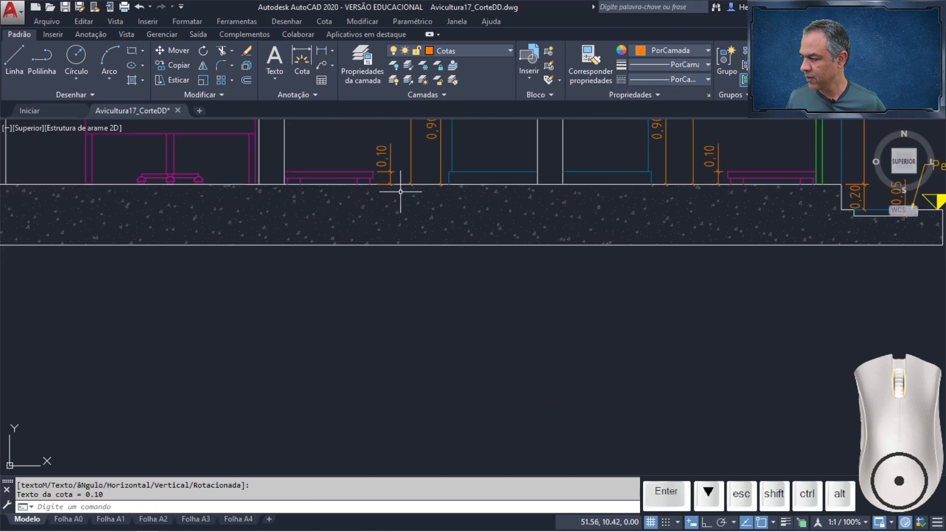
mouse_move(281, 164)
middle_mouse_down()
mouse_move(566, 277)
mouse_move(469, 247)
mouse_move(449, 283)
middle_mouse_up()
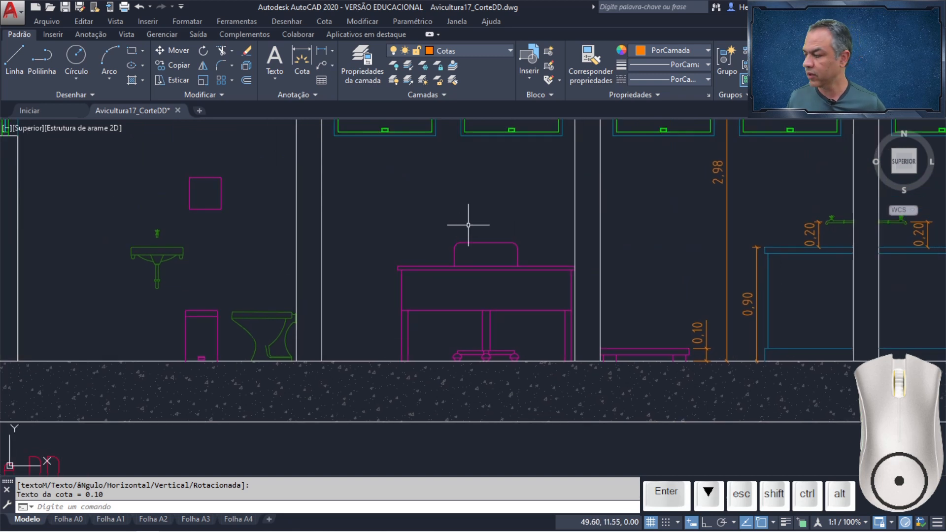
scroll(436, 286, "up", 2)
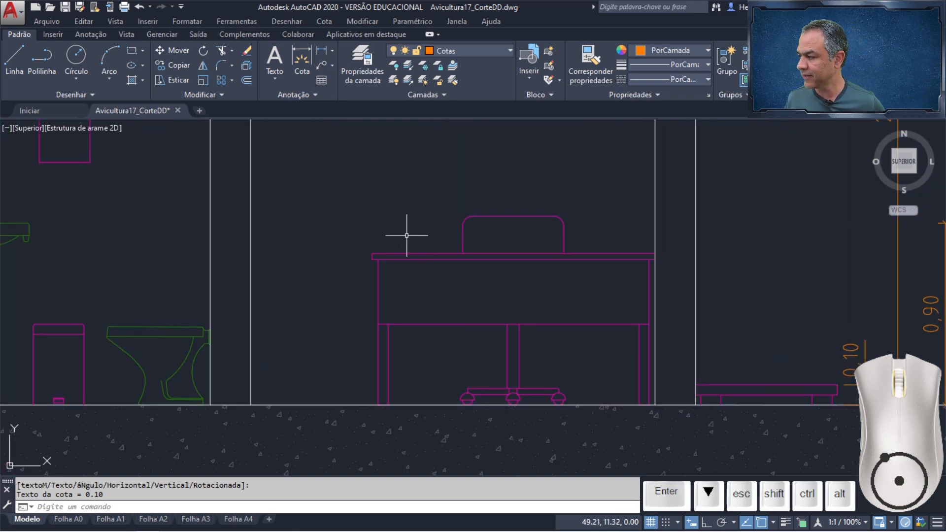
left_click(323, 53)
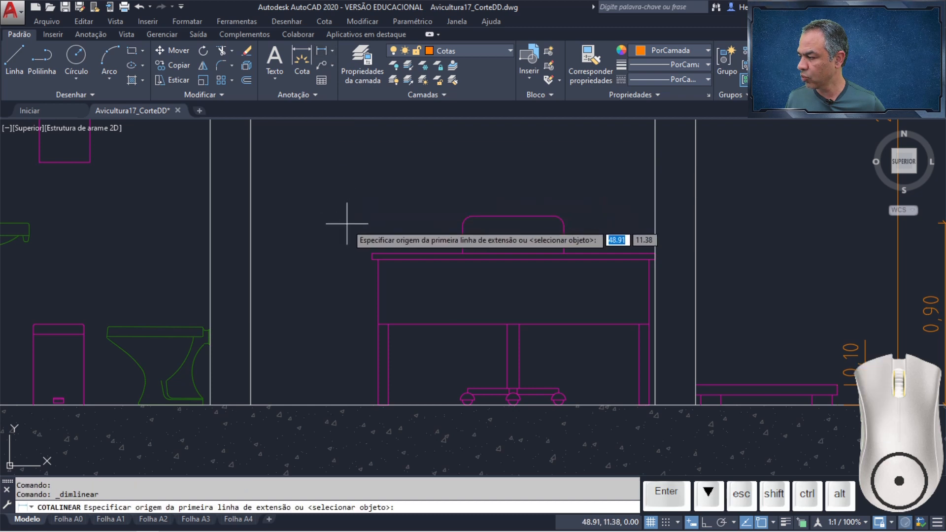
left_click(372, 254)
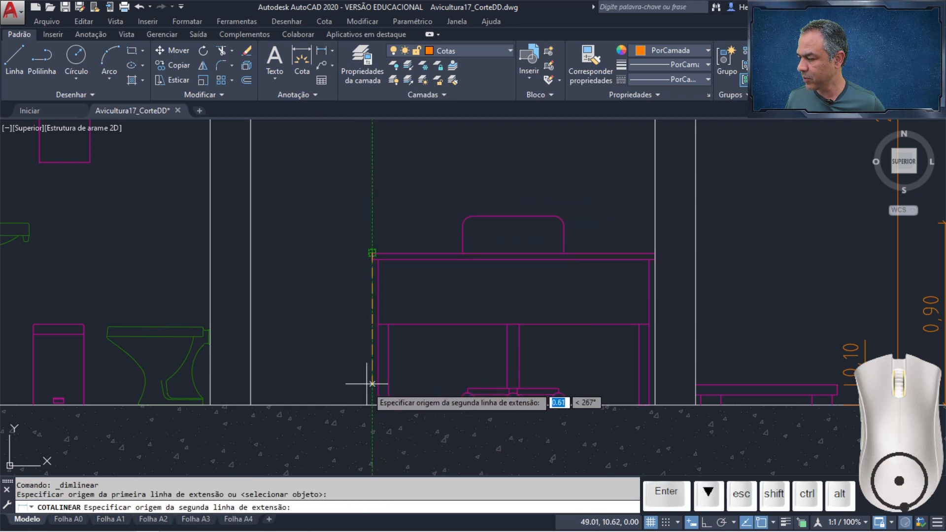
left_click(379, 405)
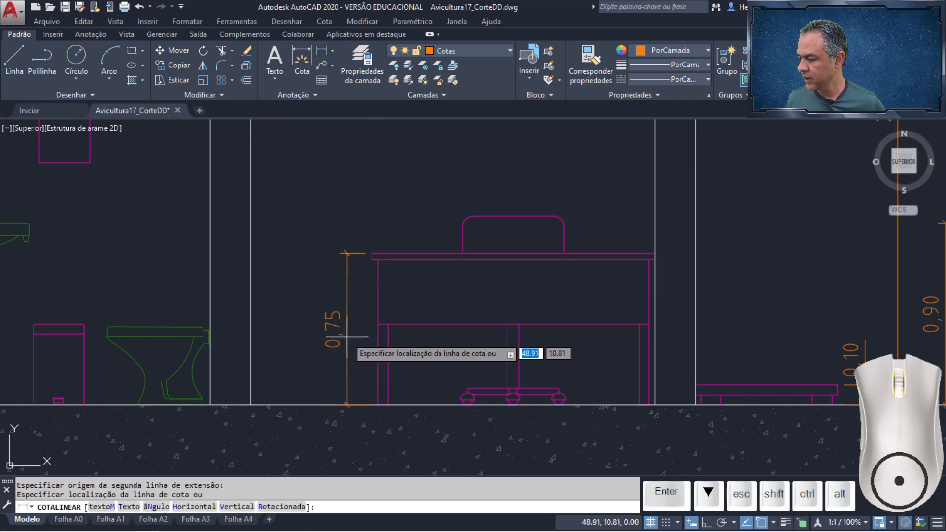
left_click(353, 335)
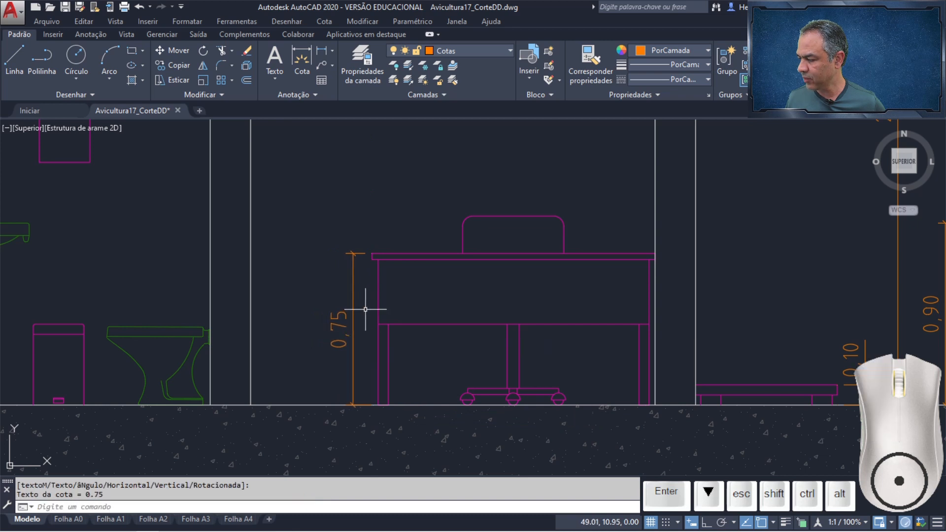
Step: Move the lower extension origin of the desk's height dimension onto its dimension line
left_click(353, 303)
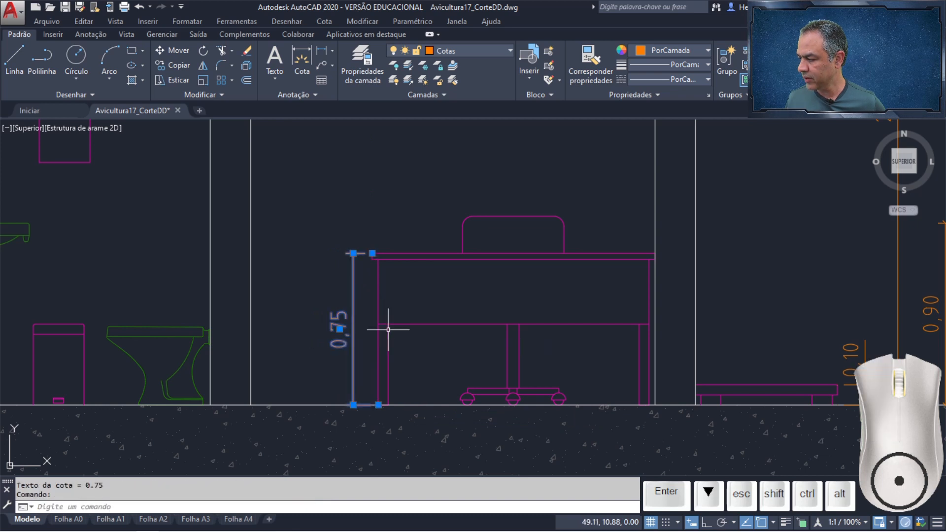
left_click(379, 405)
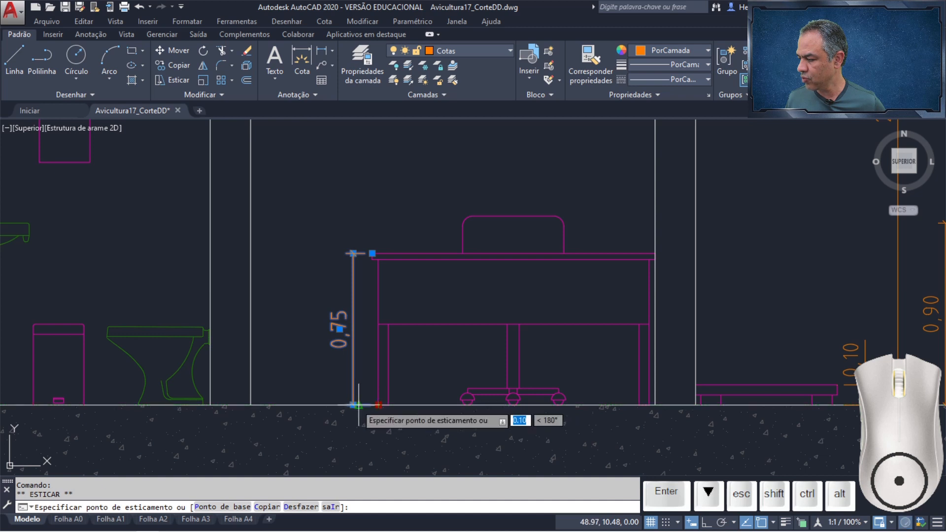
left_click(353, 404)
key("Escape")
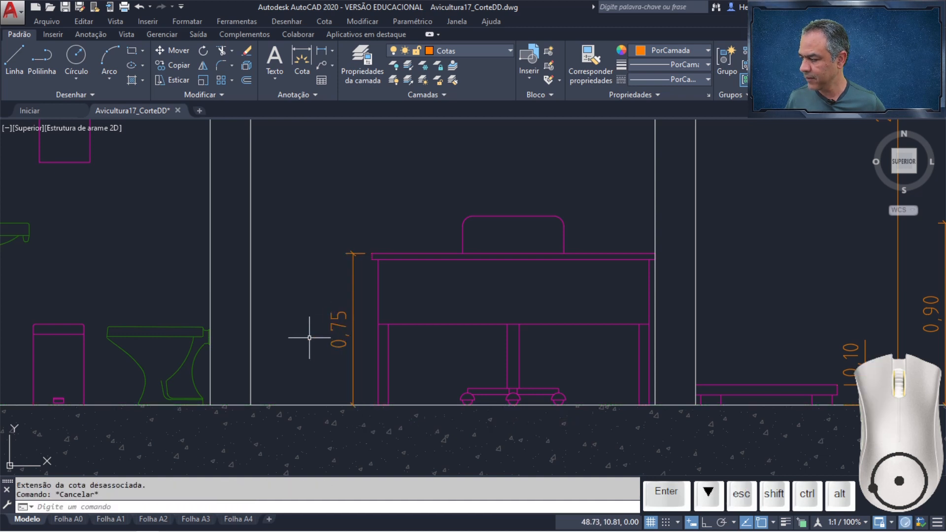
Step: Add a vertical linear dimension from the toilet's wall connection to the floor, placing the dimension line inside the adjacent wall
scroll(306, 327, "up", 4)
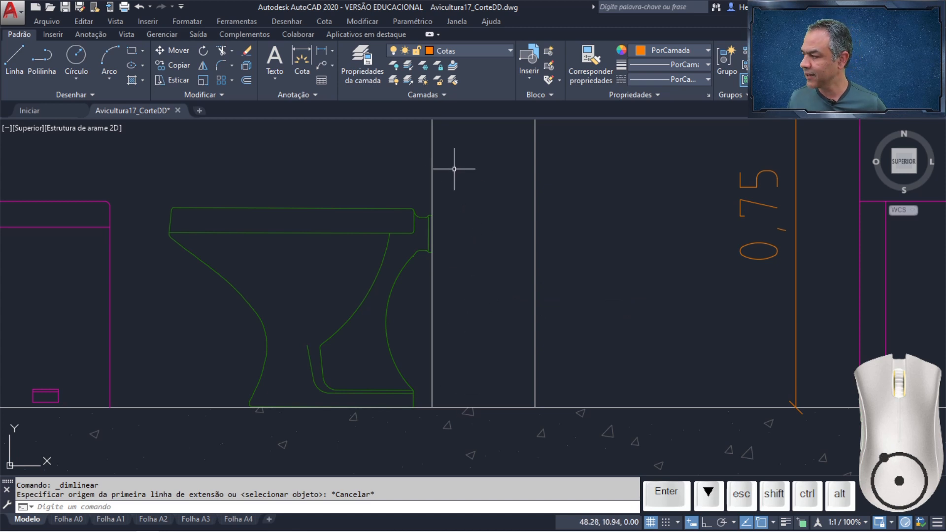
left_click(321, 50)
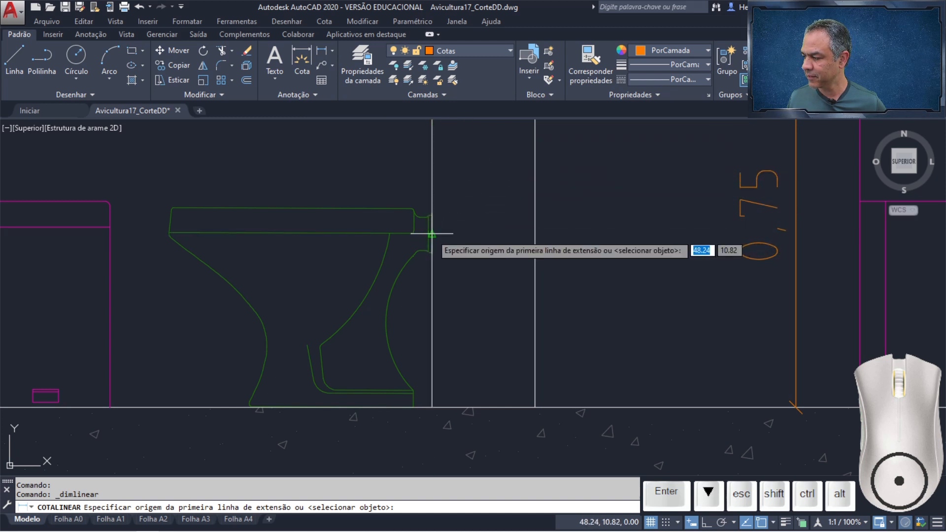
left_click(432, 235)
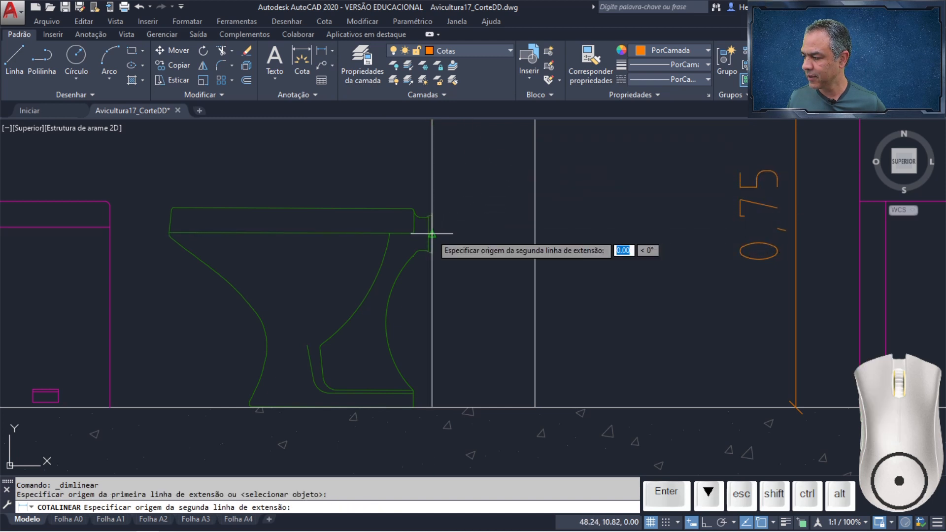
left_click(432, 407)
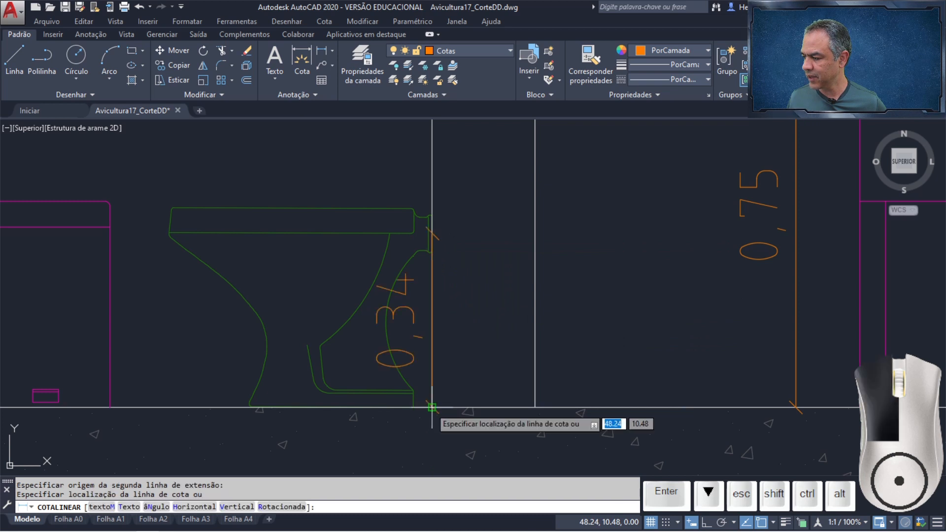
left_click(512, 307)
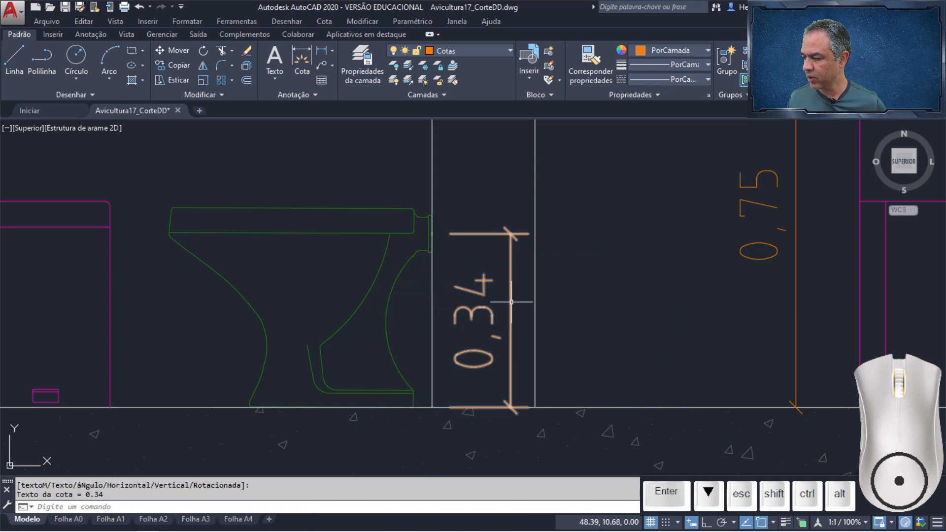
Step: Move the lower extension origin of the toilet connection's height dimension onto its dimension line
left_click(508, 307)
left_click(432, 408)
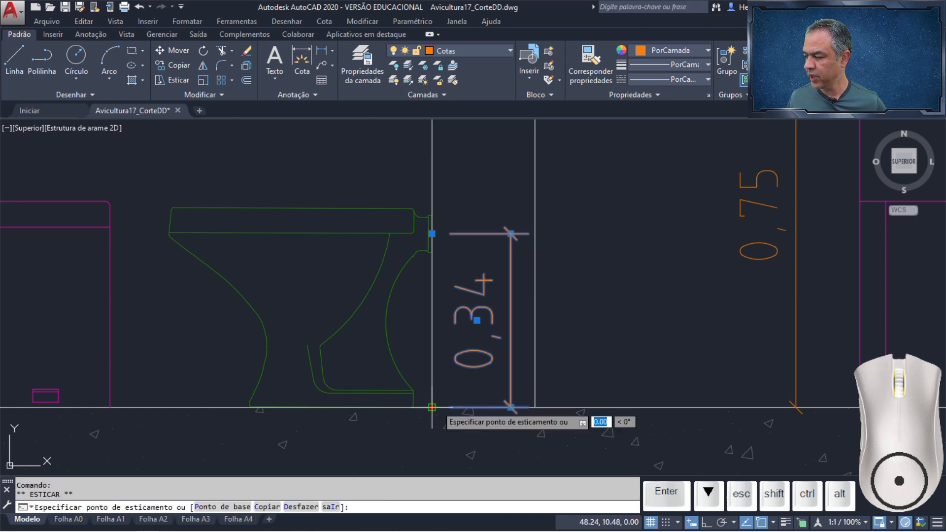
left_click(510, 407)
key("Escape")
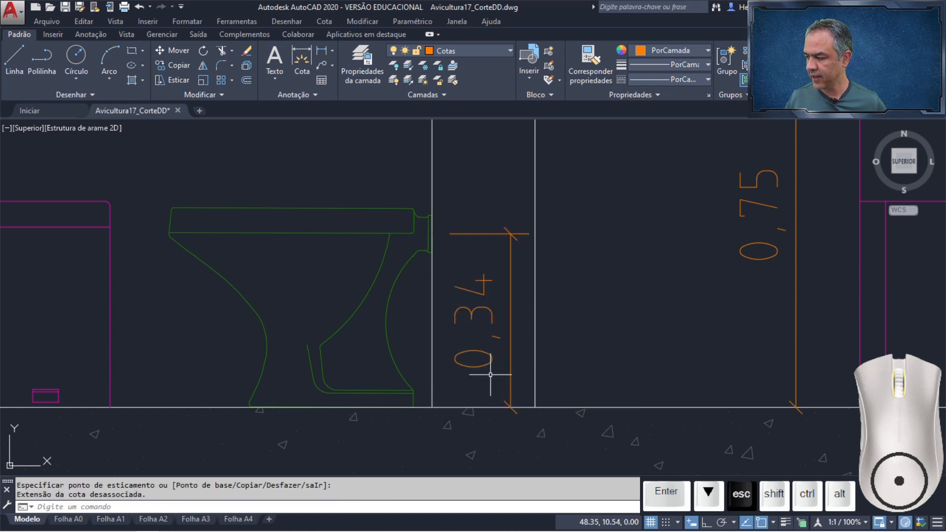
Step: Add a vertical linear dimension from the bathroom's wall-mounted square's lower corner to the floor, placed between the bin and the toilet
scroll(441, 328, "down", 4)
middle_click_drag(378, 282, 440, 382)
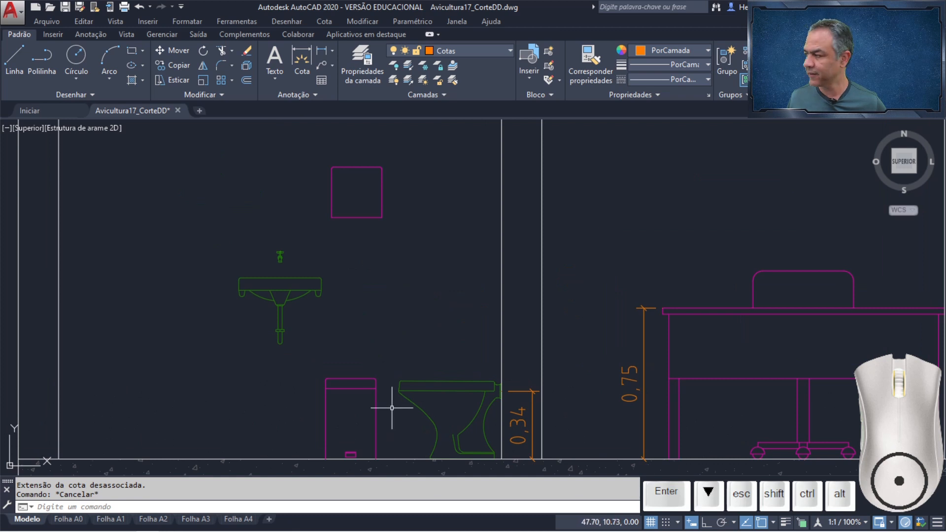
left_click(322, 53)
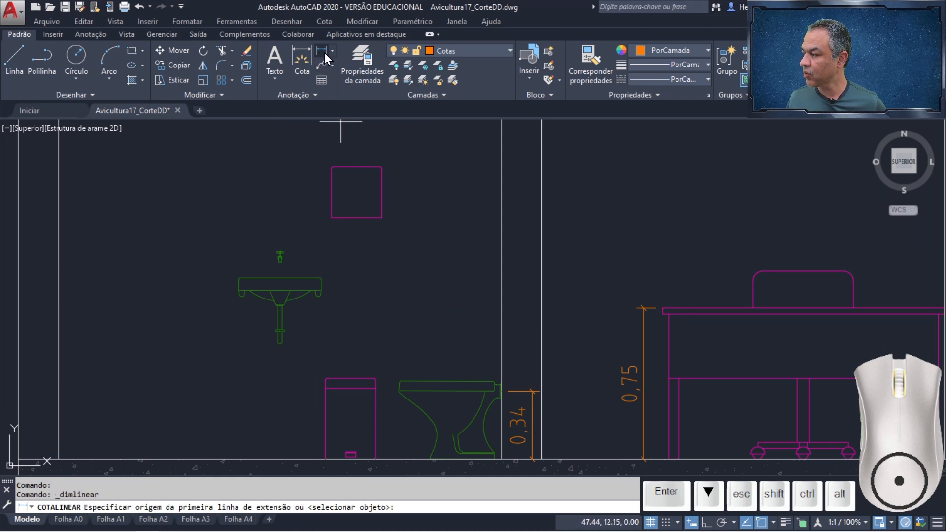
left_click(382, 217)
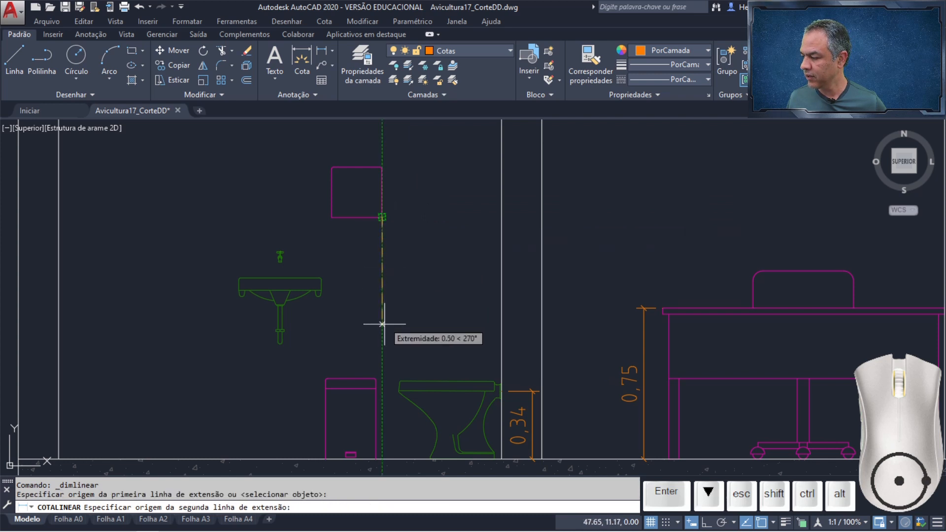
left_click(382, 459)
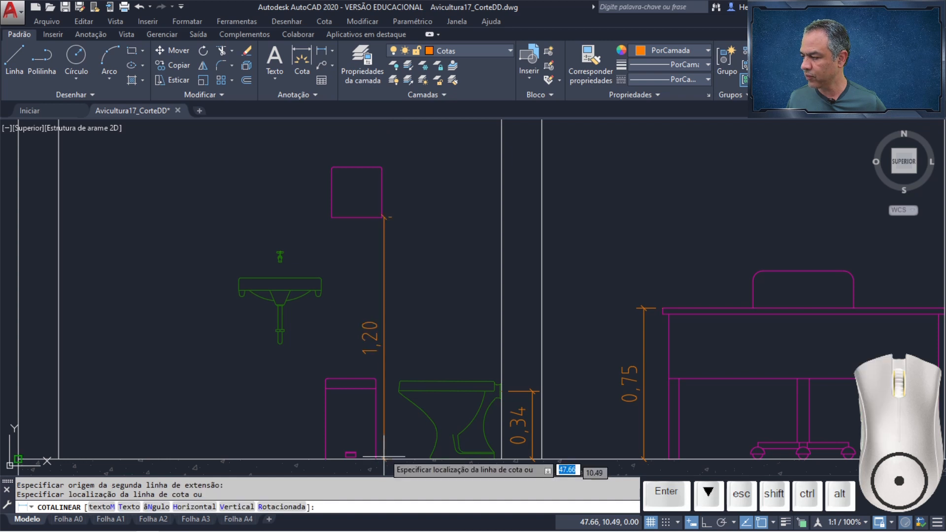
left_click(395, 311)
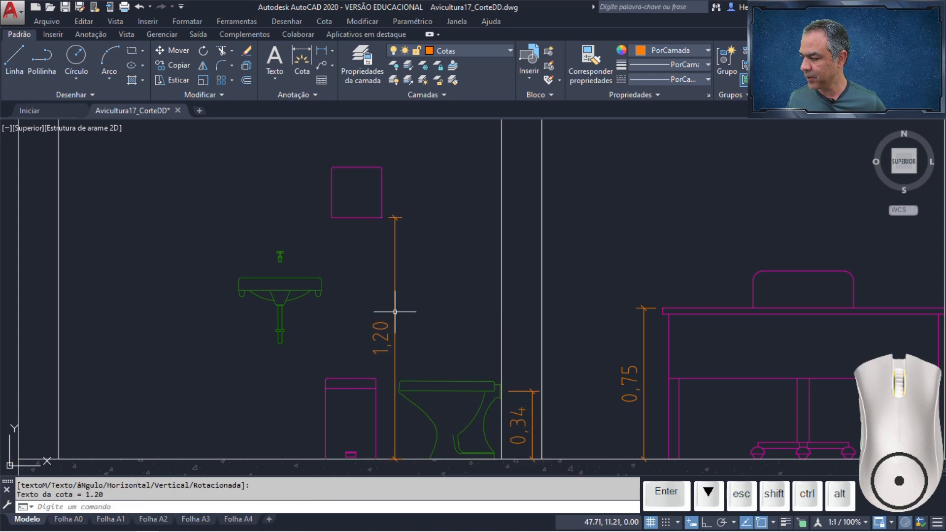
Step: Move the lower extension origin of the wall-mounted square's height dimension onto its dimension line
left_click(394, 298)
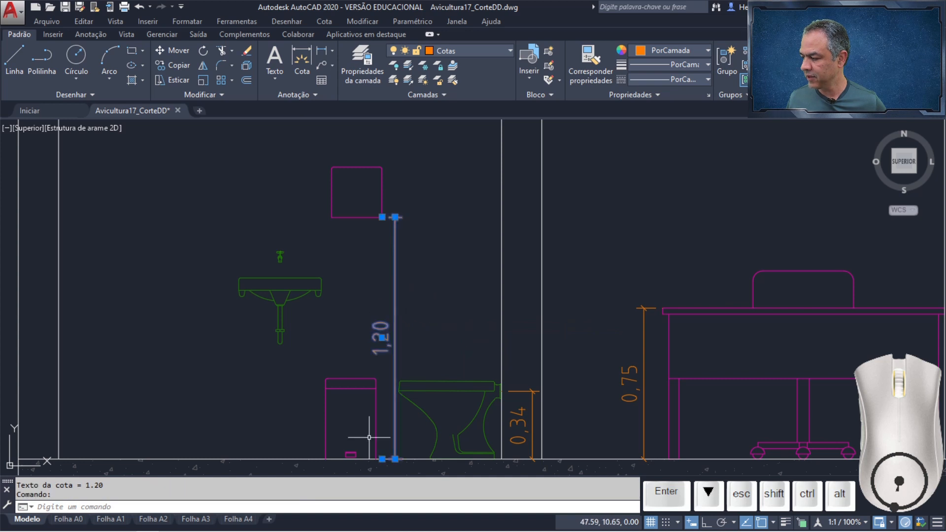
scroll(382, 462, "up", 4)
left_click(380, 440)
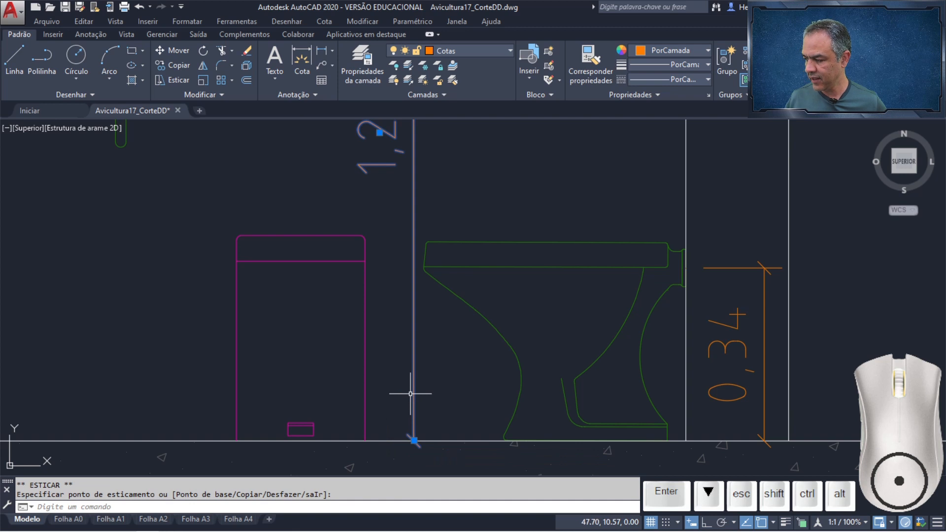
key("Escape")
Step: Add a vertical linear dimension from the bathroom bin's upper edge to the floor, on the side away from the toilet
scroll(596, 269, "down", 2)
scroll(493, 264, "up", 2)
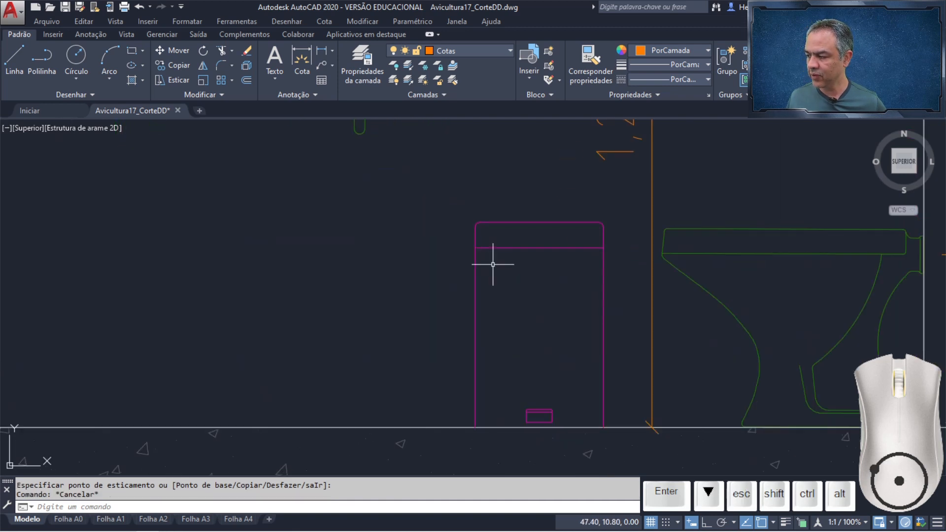
scroll(493, 264, "up", 2)
middle_click_drag(492, 265, 429, 228)
scroll(429, 228, "down", 2)
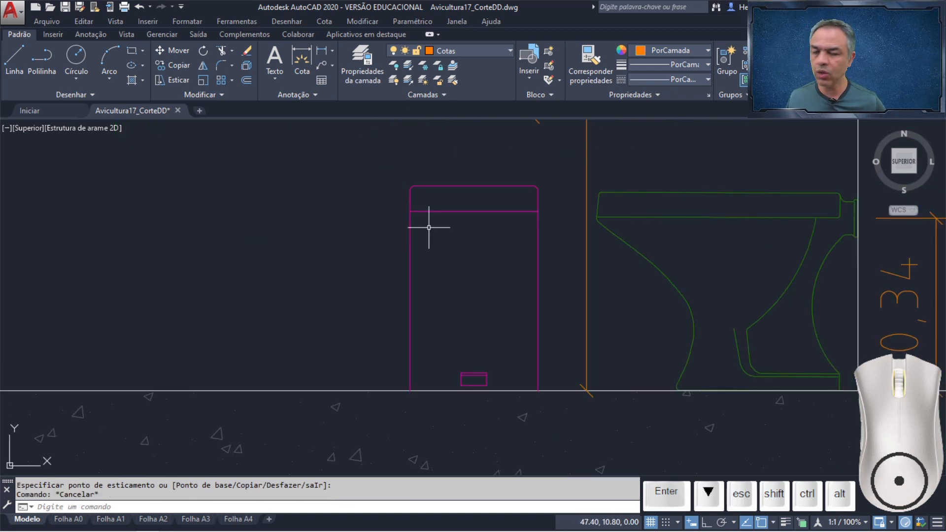
left_click(322, 53)
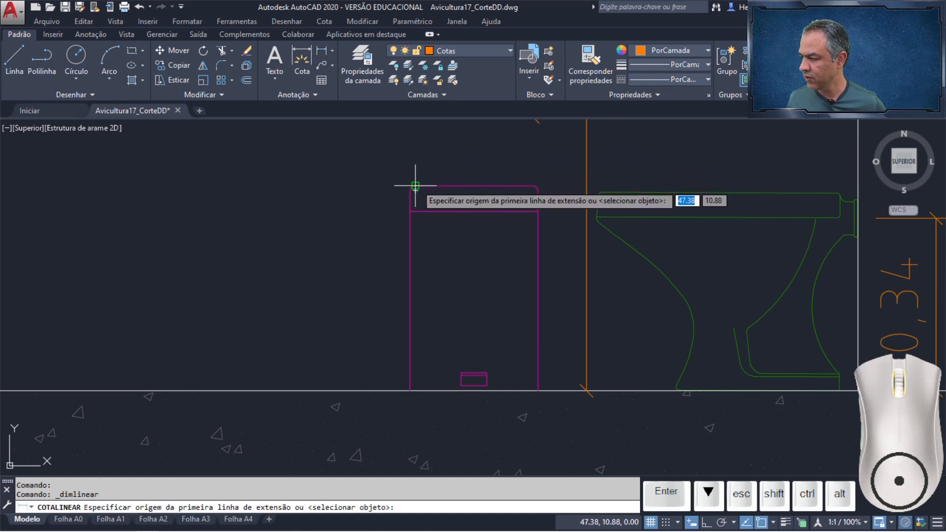
left_click(415, 186)
left_click(411, 391)
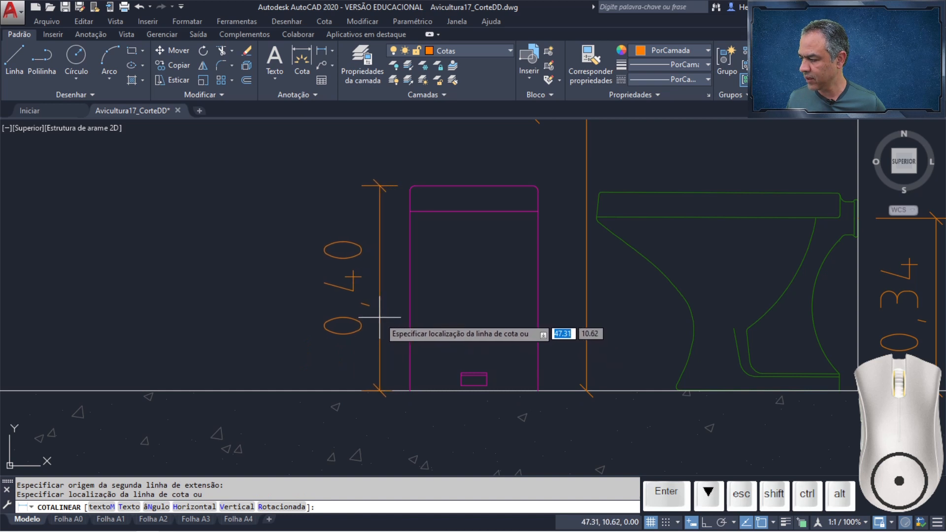
left_click(380, 318)
Step: Move the lower extension origin of the bathroom bin's height dimension onto its dimension line
left_click(380, 318)
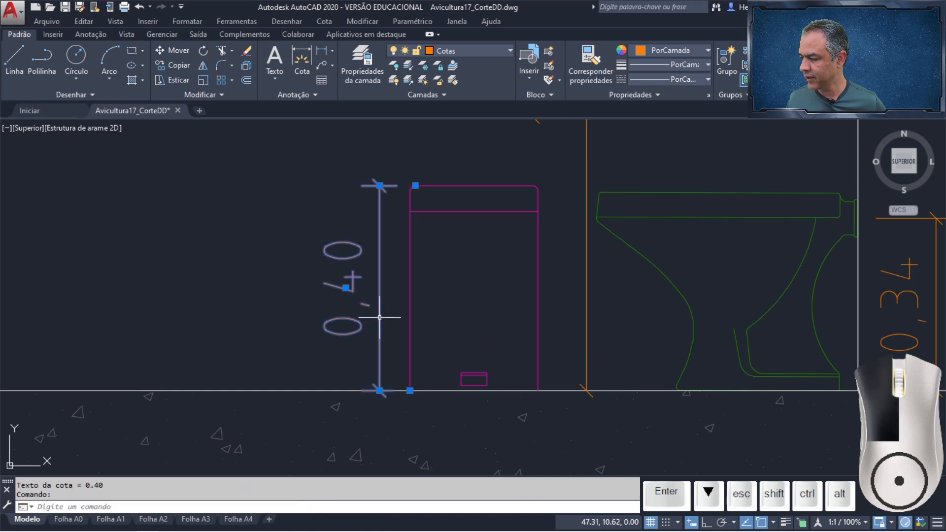
left_click(410, 391)
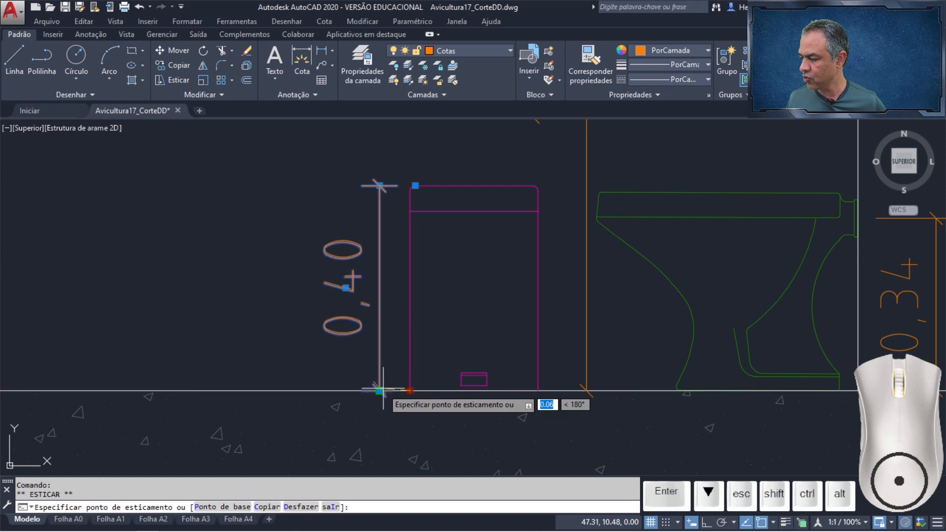
left_click(380, 391)
key("Escape")
Step: Add a vertical linear dimension from the washbasin's upper edge perpendicular to the floor, beside the basin on the outer-wall side
scroll(408, 351, "down", 4)
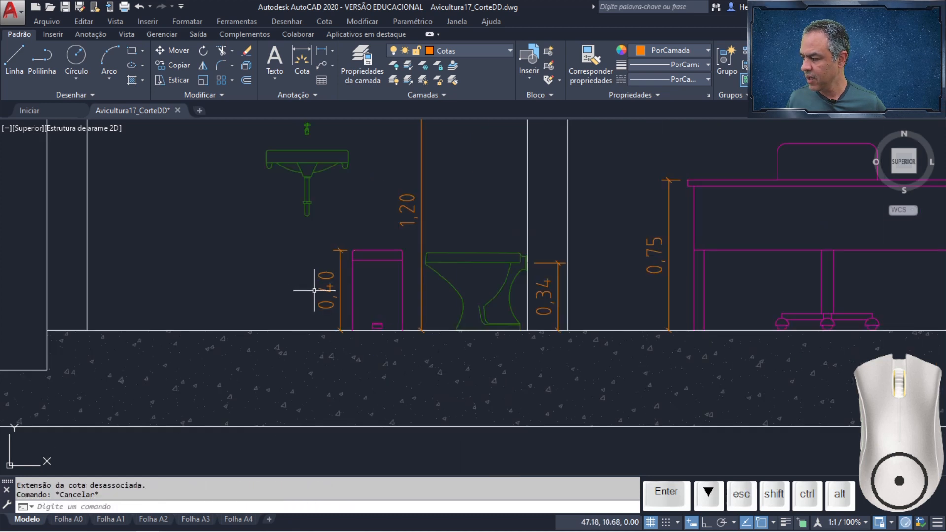
middle_click_drag(302, 285, 402, 281)
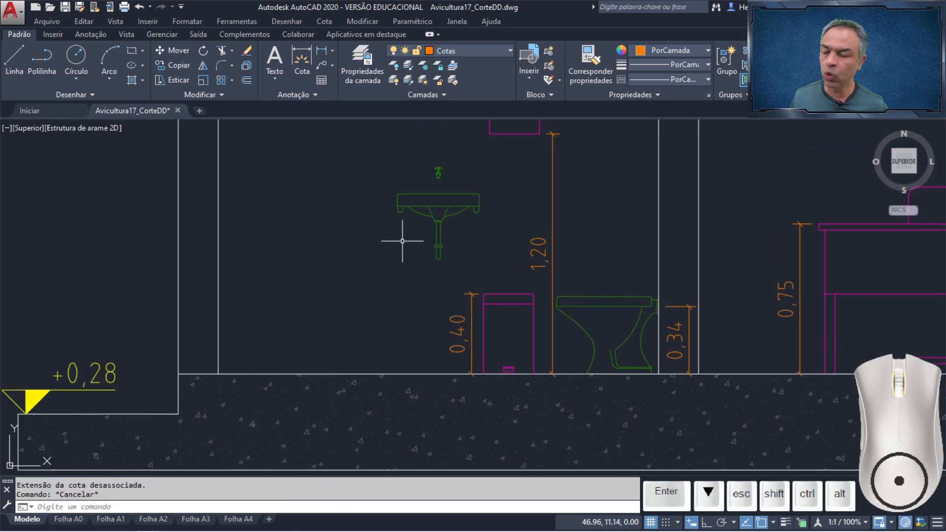
key("Return")
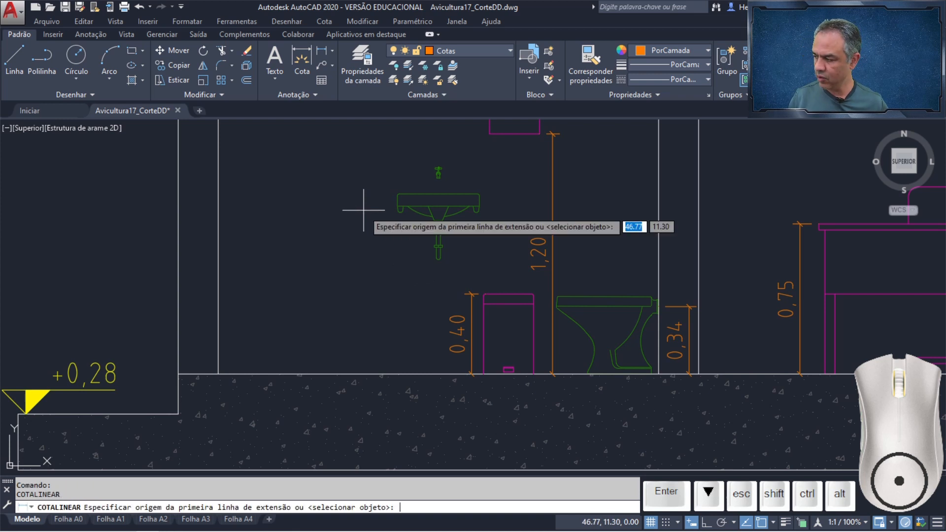
scroll(388, 173, "up", 4)
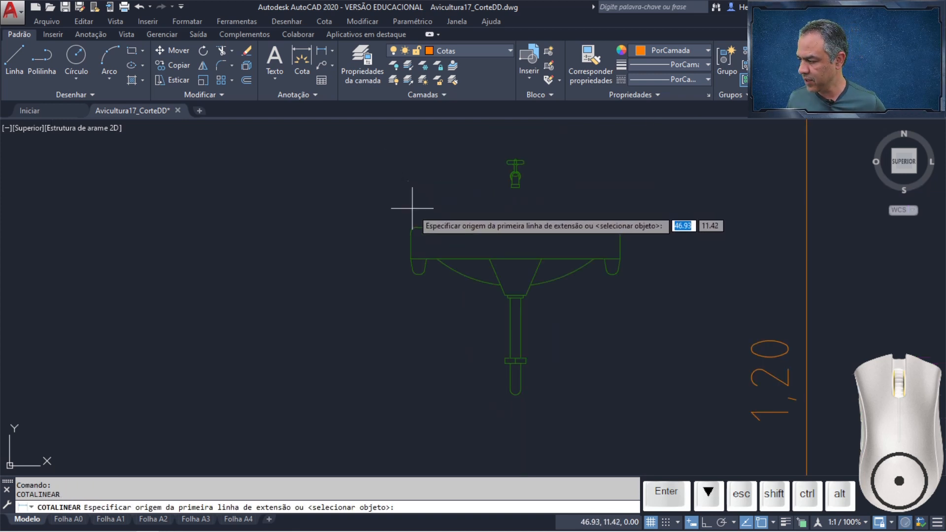
left_click(413, 229)
middle_click_drag(430, 341, 401, 197)
scroll(396, 205, "down", 4)
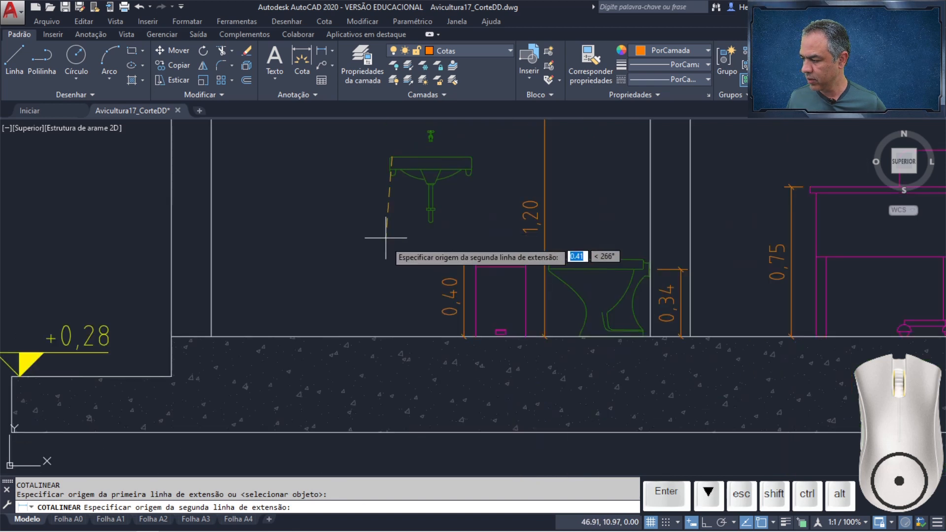
right_click(401, 305, "ctrl")
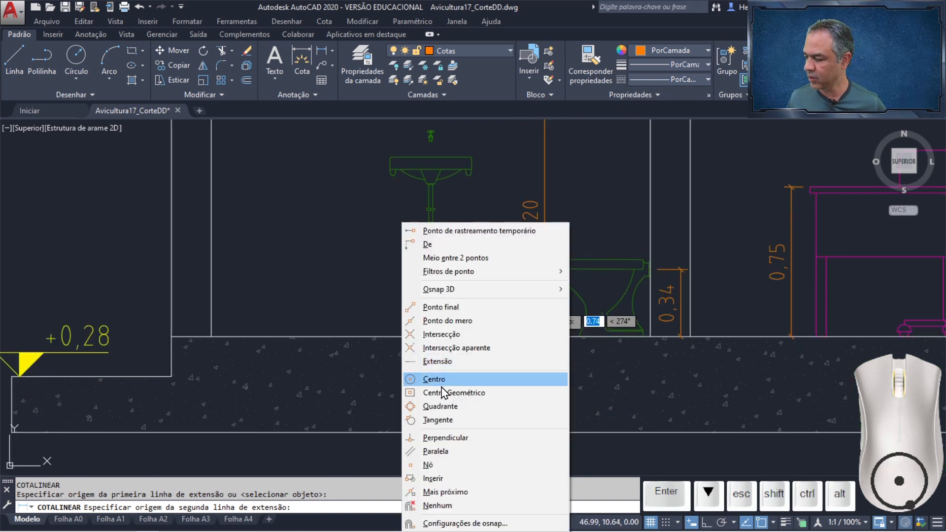
left_click(466, 439)
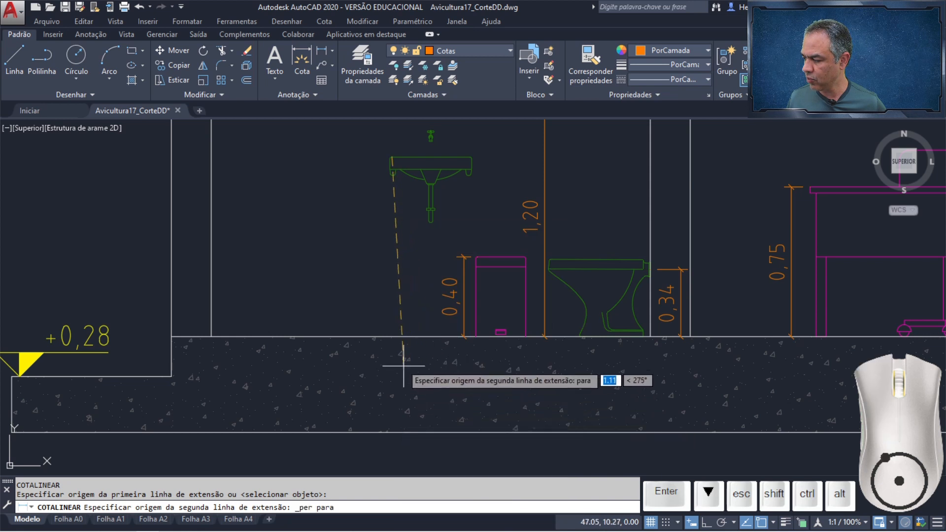
left_click(392, 337)
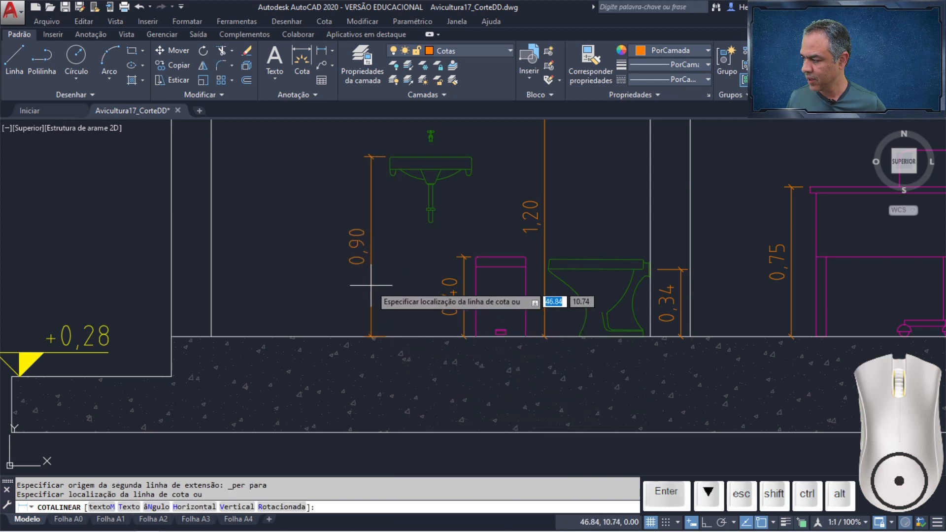
left_click(373, 282)
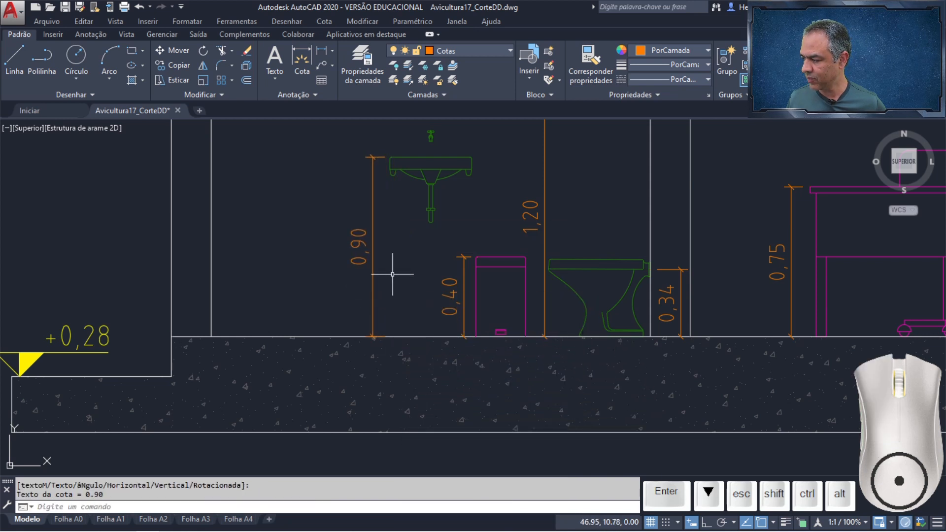
Step: Move the lower extension origin of the washbasin's height dimension onto its dimension line
left_click(372, 267)
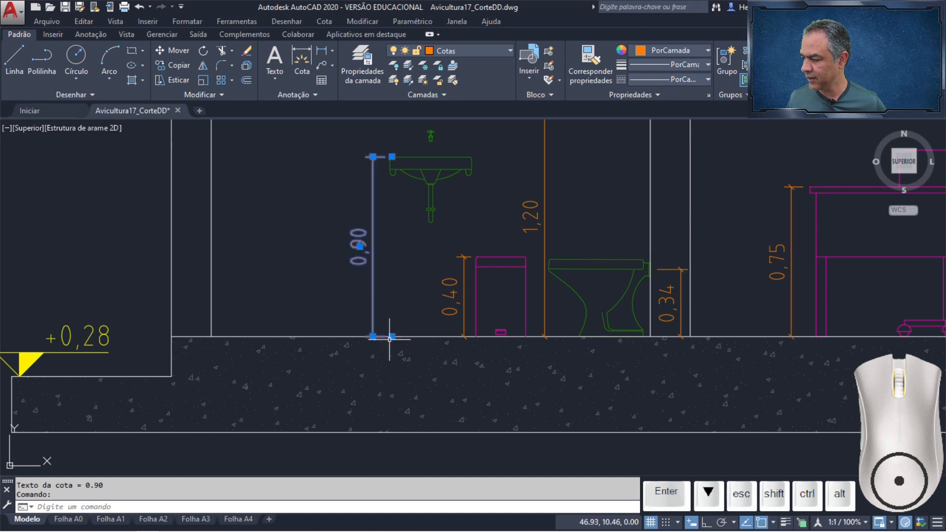
left_click(391, 336)
left_click(373, 337)
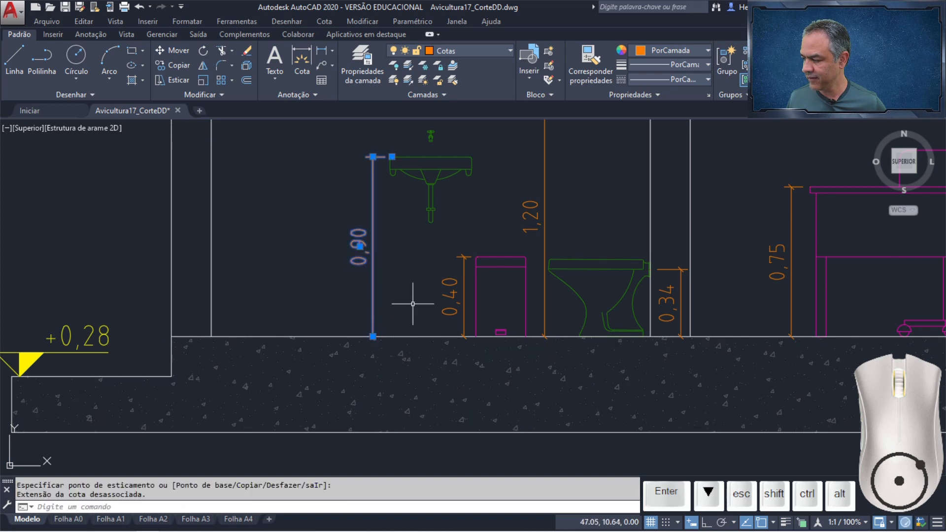
key("Escape")
Step: Continue the washbasin's height dimension from its upper end to the centre of the tap
left_click(325, 21)
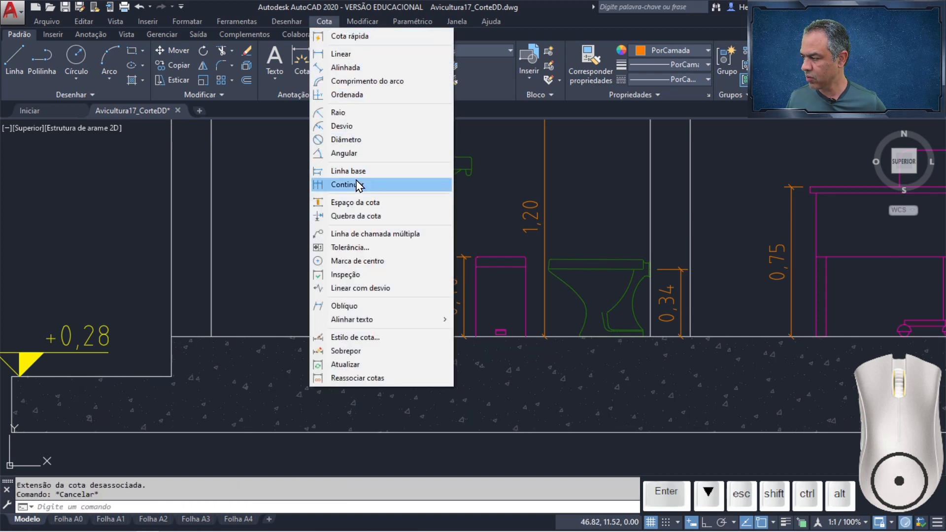
left_click(367, 185)
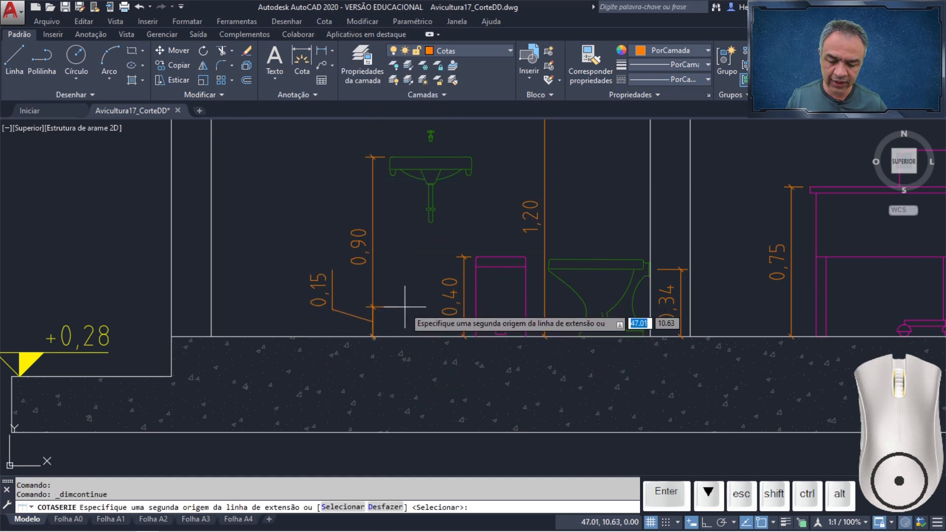
key("Return")
left_click(375, 165)
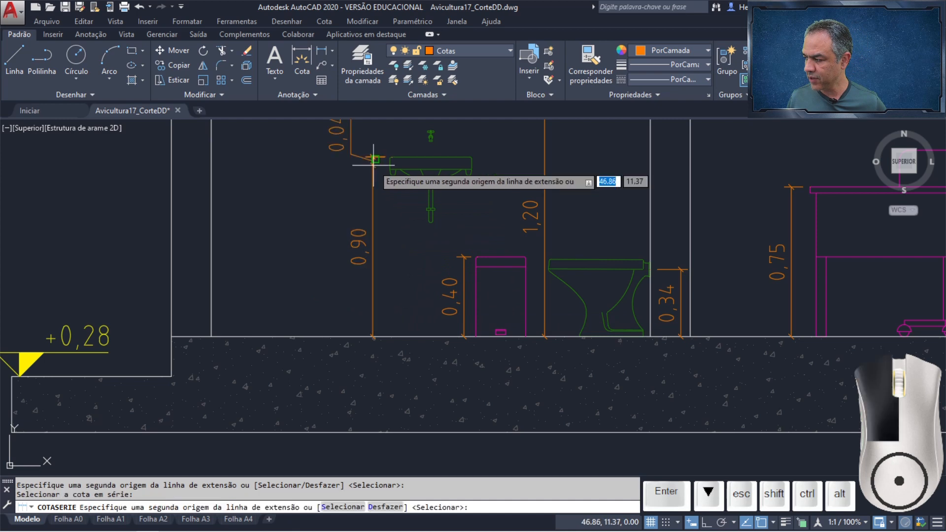
scroll(419, 136, "up", 4)
left_click(435, 261)
scroll(424, 261, "up", 2)
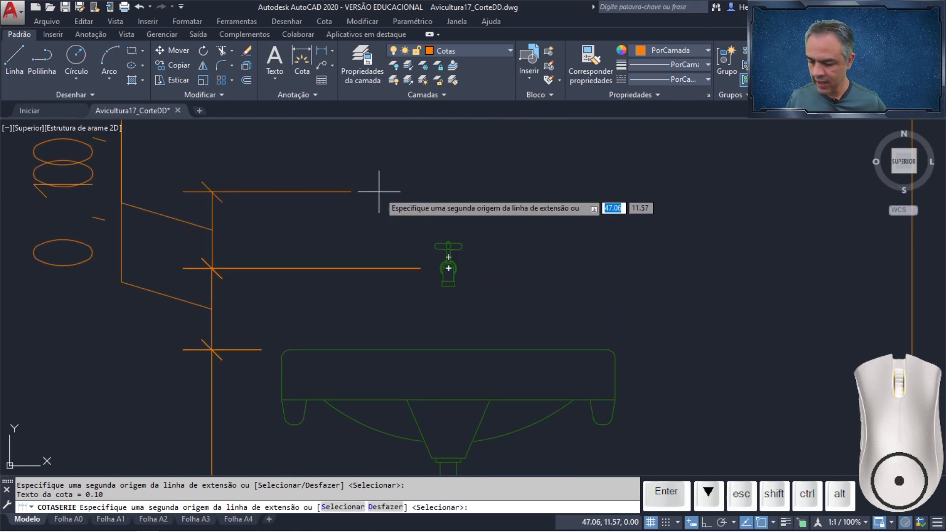
key("Return")
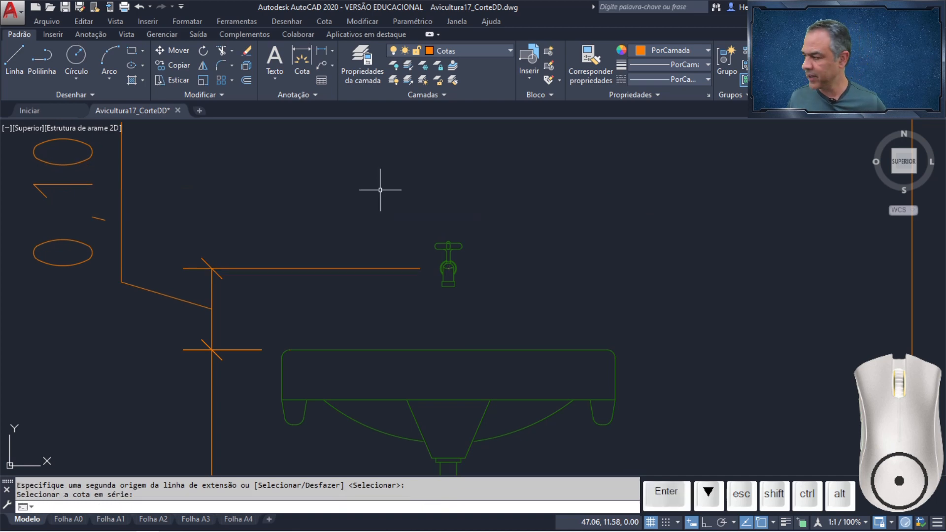
Step: Add a vertical linear dimension outside the bathroom's outer wall, from floor level to the window sill
scroll(381, 190, "down", 6)
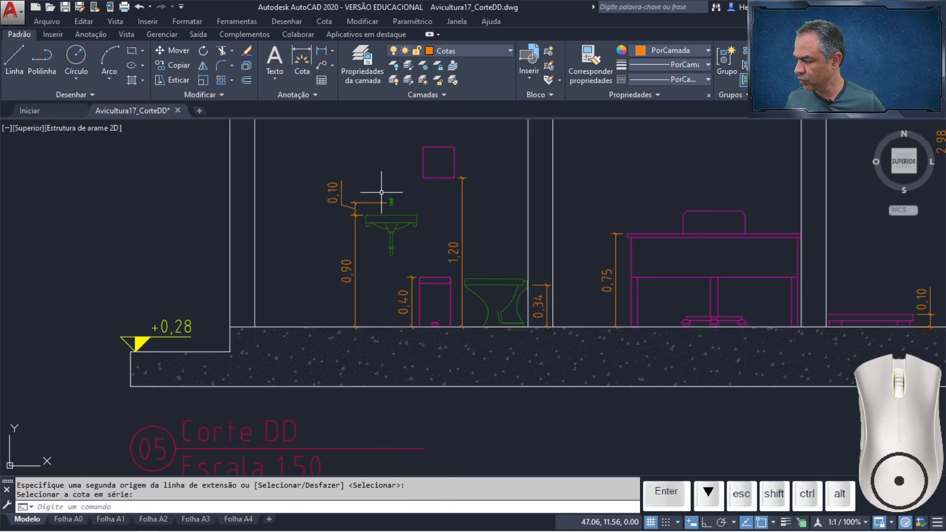
mouse_move(315, 168)
middle_mouse_down()
mouse_move(431, 281)
mouse_move(499, 284)
middle_mouse_up()
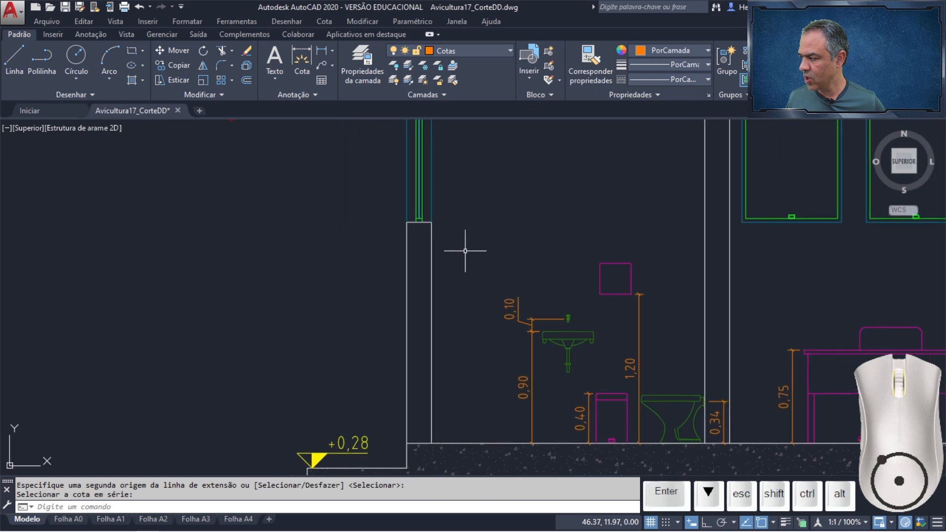
left_click(321, 53)
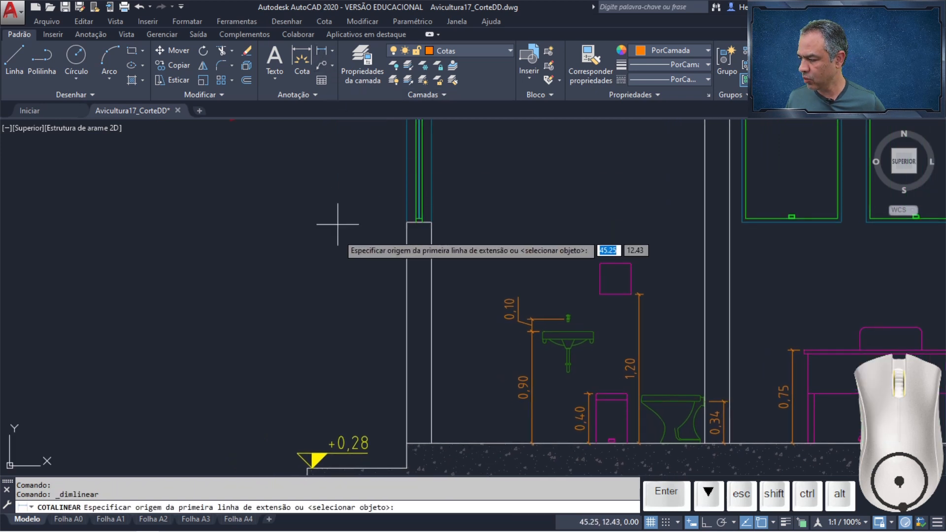
left_click(408, 444)
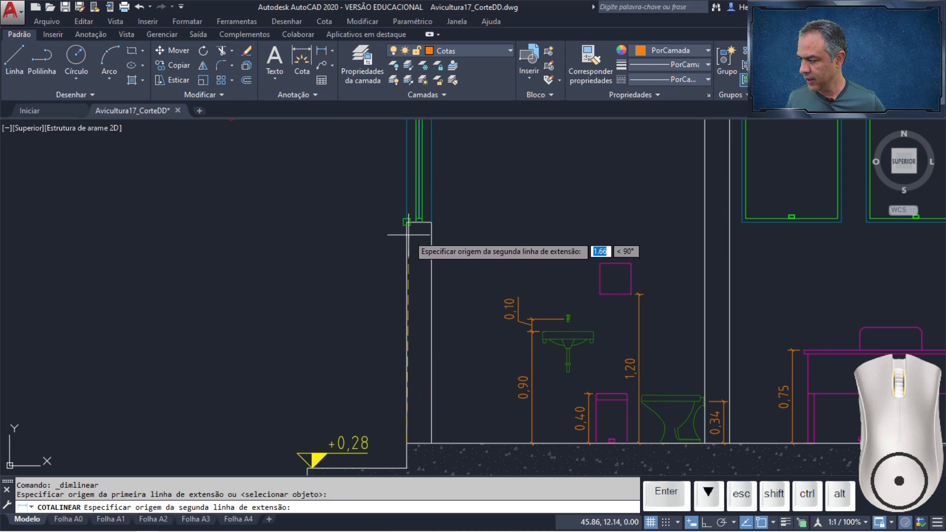
left_click(407, 222)
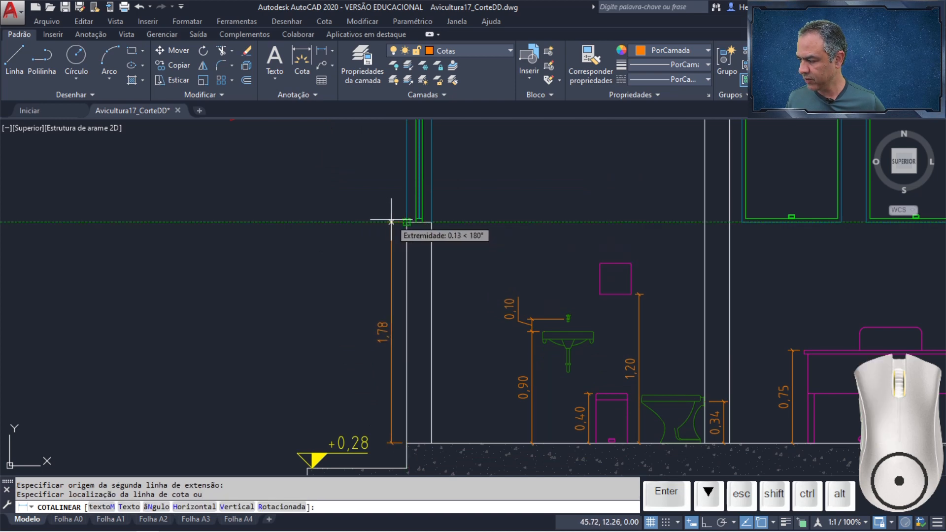
left_click(391, 222)
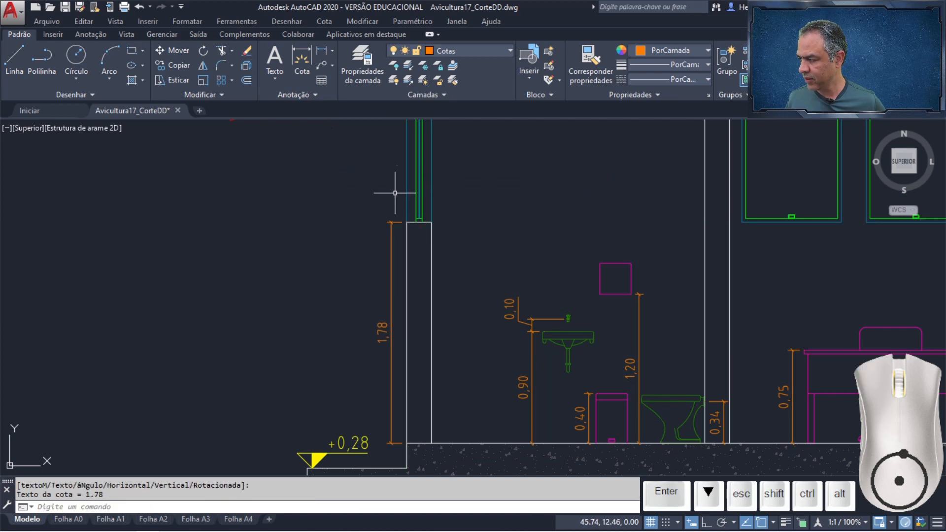
Step: Continue the outer wall's sill dimension up to the top of the bathroom window opening
left_click(325, 21)
left_click(380, 184)
middle_click_drag(450, 158, 451, 309)
left_click(398, 240)
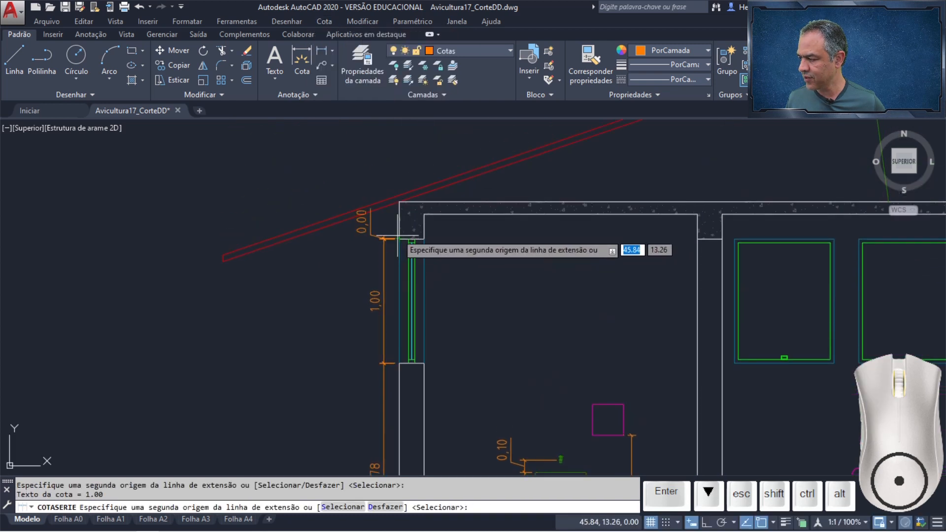
key("Return")
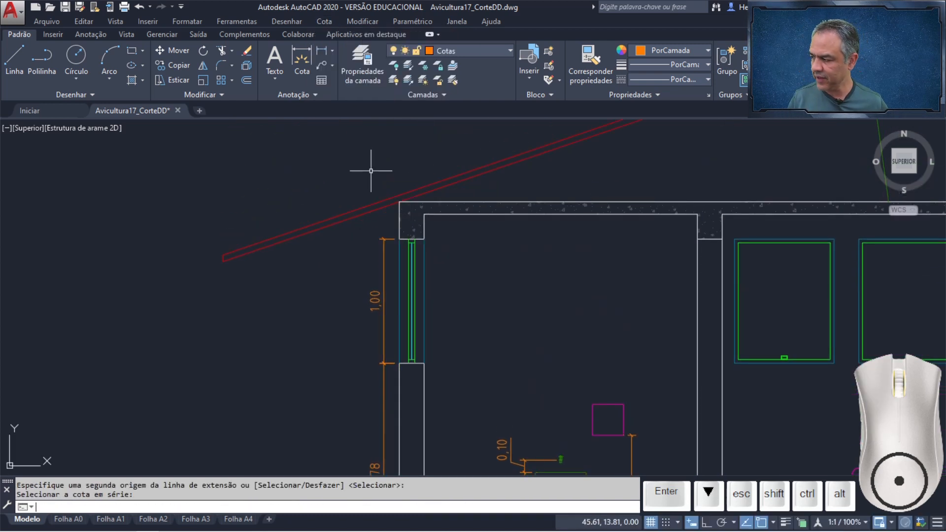
Step: Delete the concrete hatch of the floor slab in the DD section
scroll(606, 322, "down", 5)
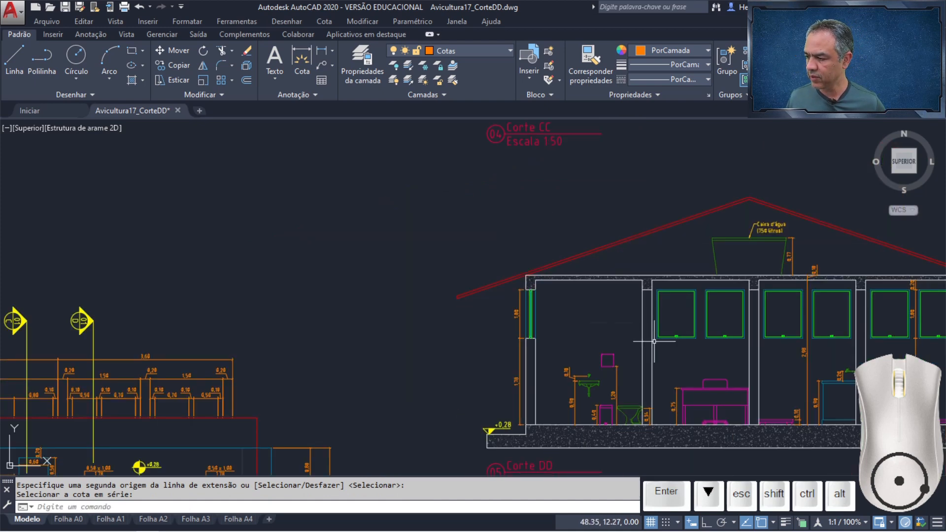
scroll(554, 296, "up", 3)
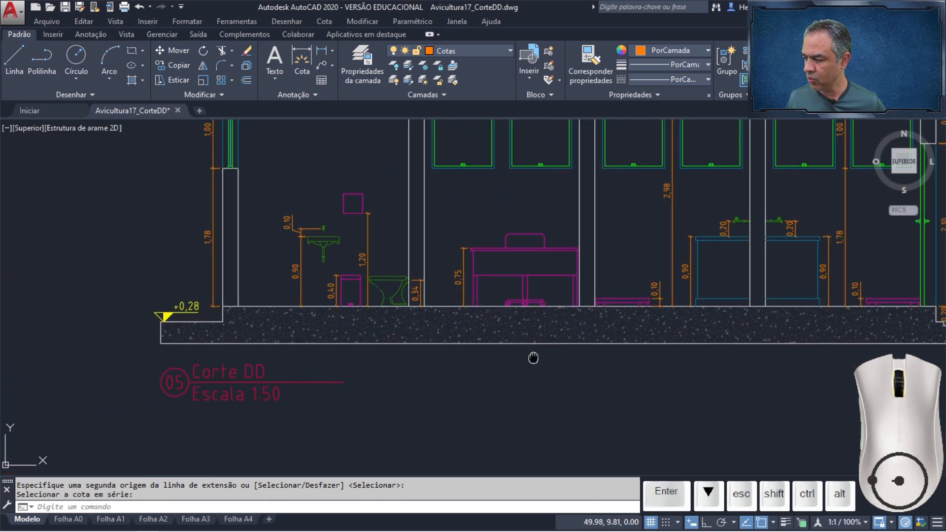
middle_click_drag(532, 359, 376, 376)
key("Return")
left_click(416, 346)
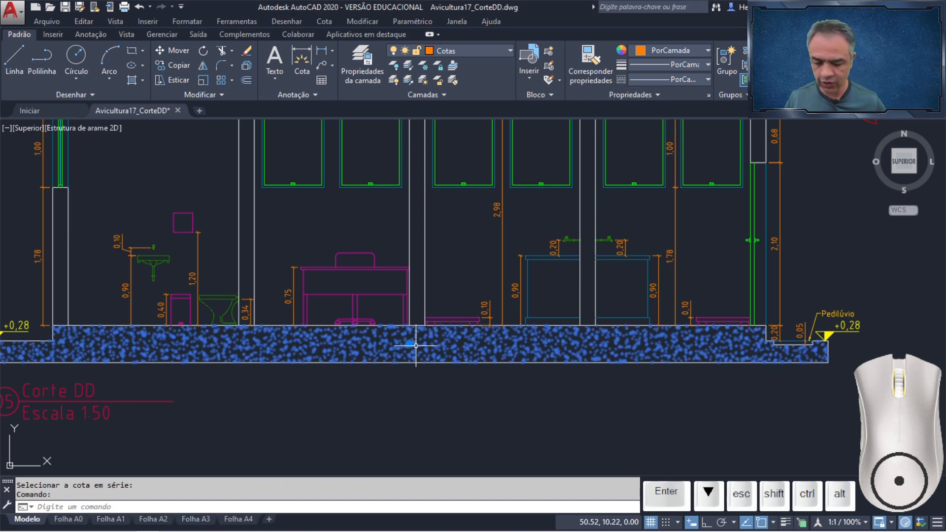
key("Delete")
Step: Add a vertical linear dimension of the floor slab's thickness, placing its line midway between the two faces of the wall beside the desk
scroll(416, 346, "up", 4)
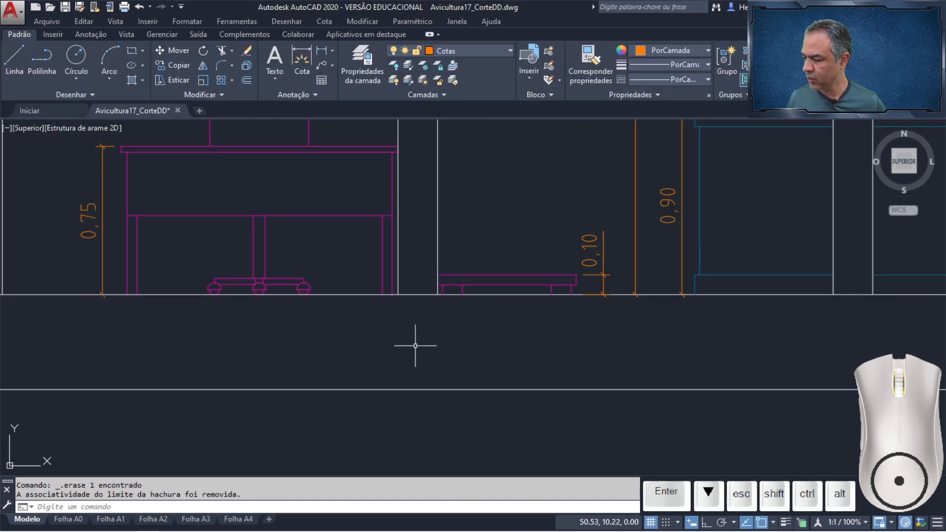
left_click(323, 55)
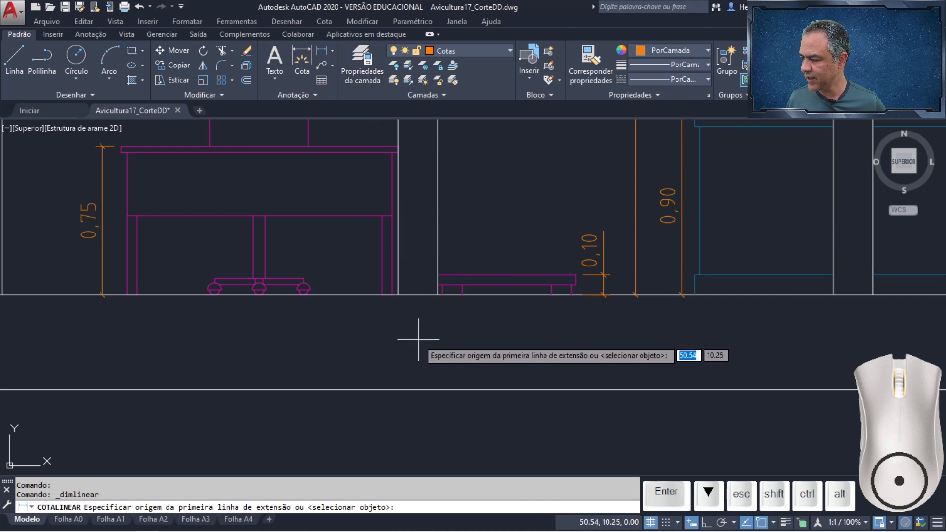
left_click(398, 295)
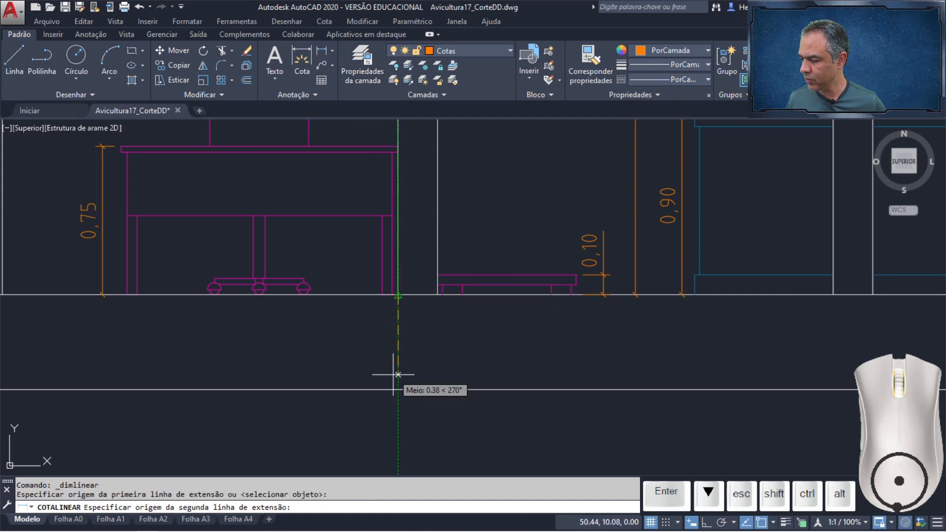
left_click(398, 389)
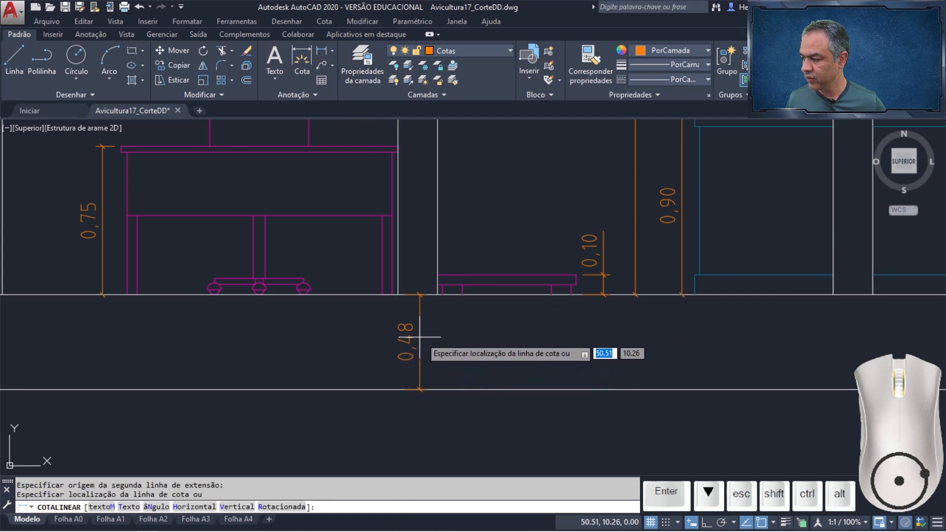
scroll(421, 322, "up", 3)
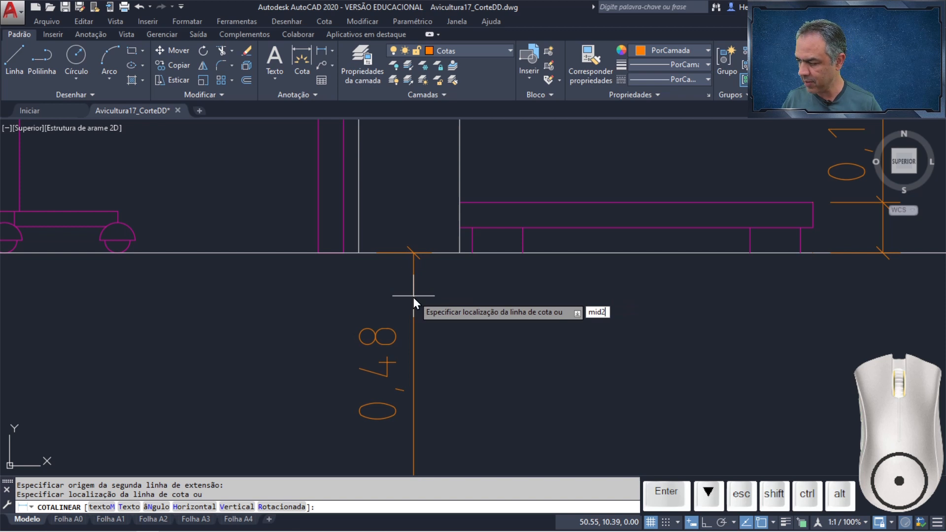
type("mid2")
key("Return")
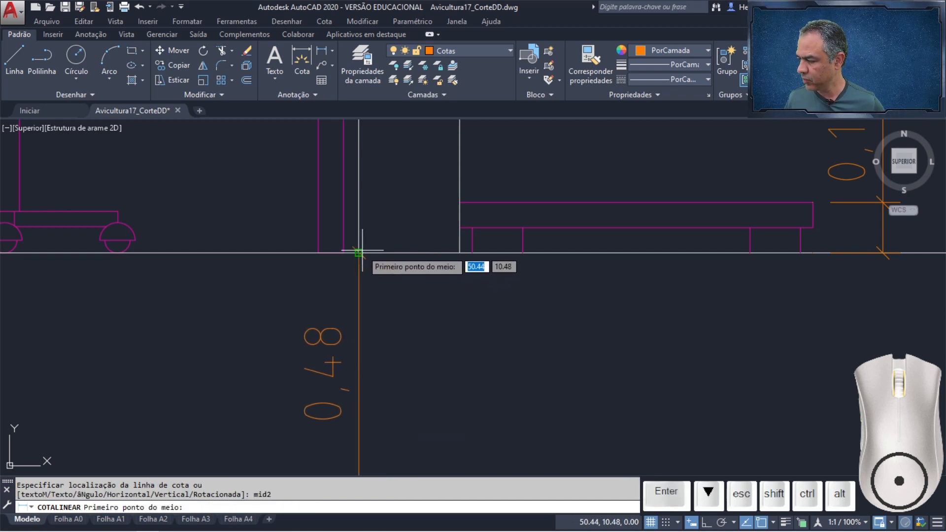
left_click(460, 253)
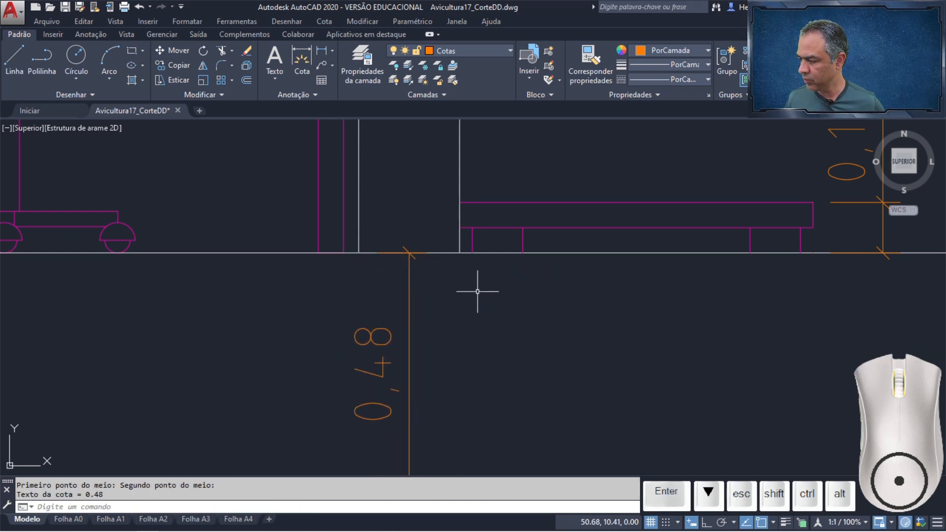
Step: Move both extension line origins of the slab thickness dimension onto its dimension line
left_click(409, 314)
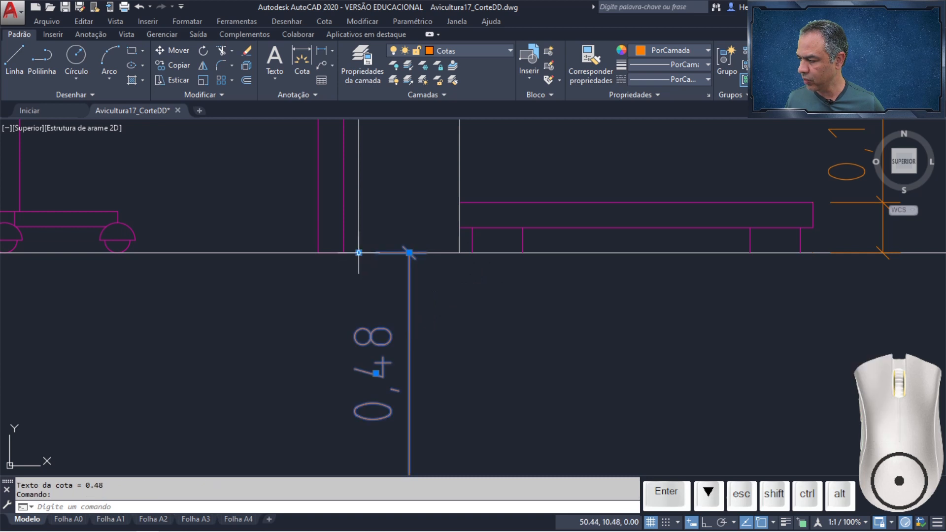
left_click(359, 253)
left_click(409, 253)
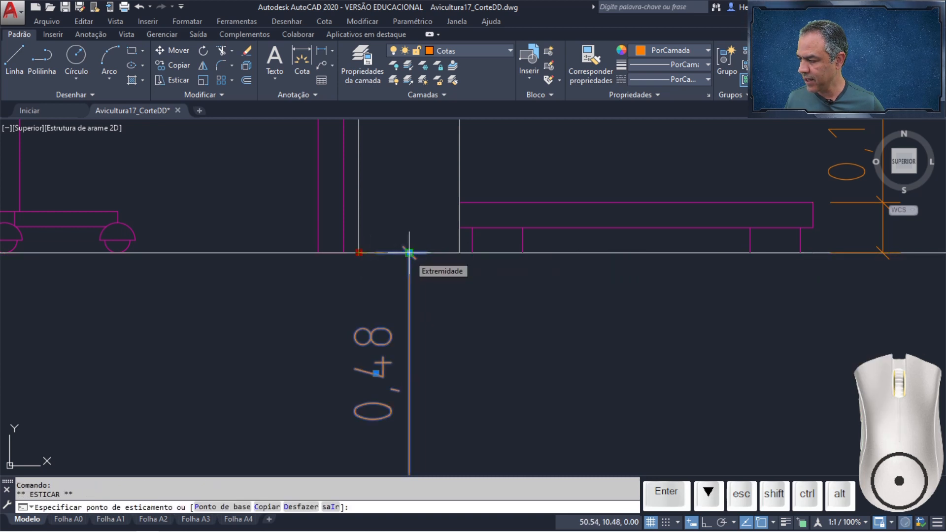
middle_click_drag(462, 361, 464, 148)
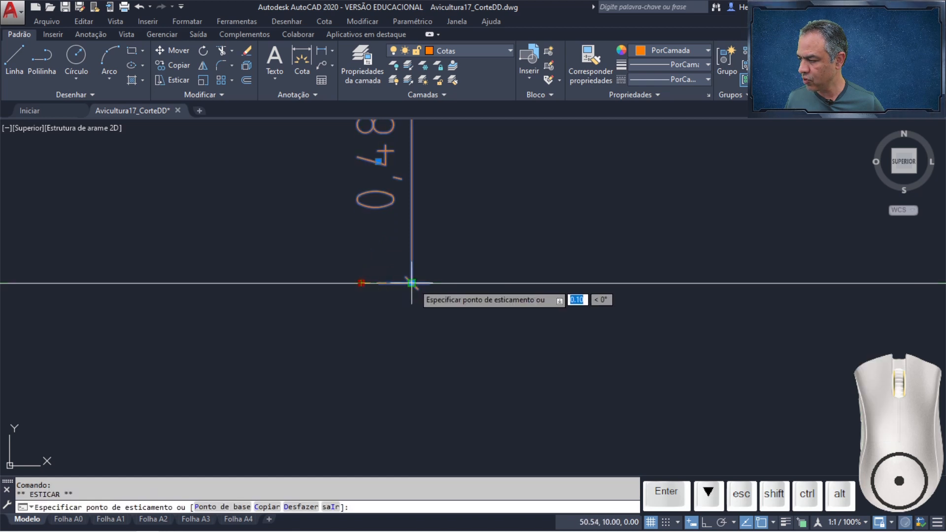
left_click(413, 283)
key("Escape")
mouse_move(505, 200)
middle_mouse_down()
mouse_move(490, 252)
mouse_move(488, 334)
middle_mouse_up()
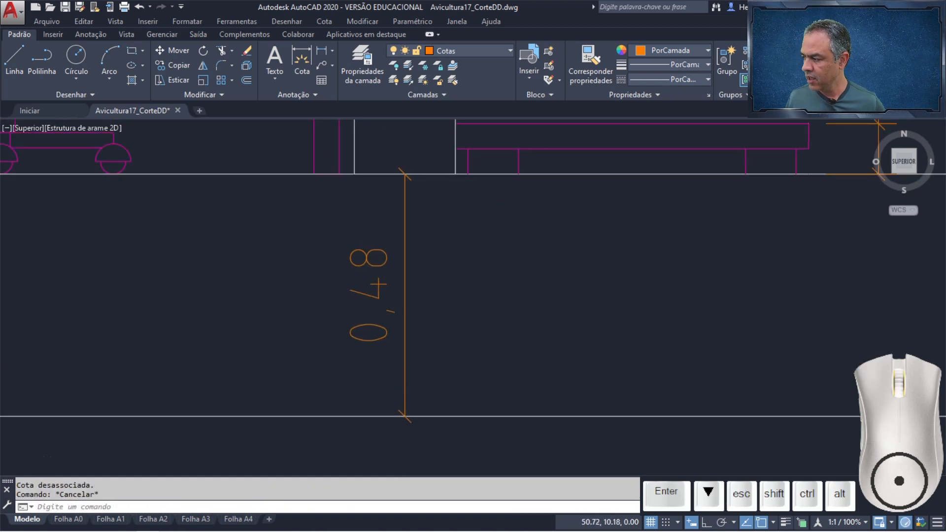
Step: Draw a rectangle around the text of the slab thickness dimension, extending just past its dimension line
left_click(132, 52)
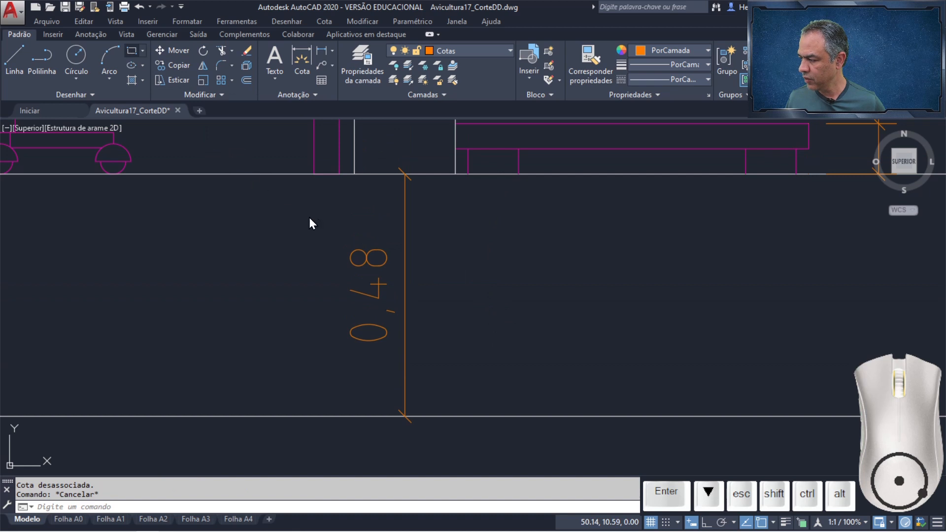
left_click(328, 230)
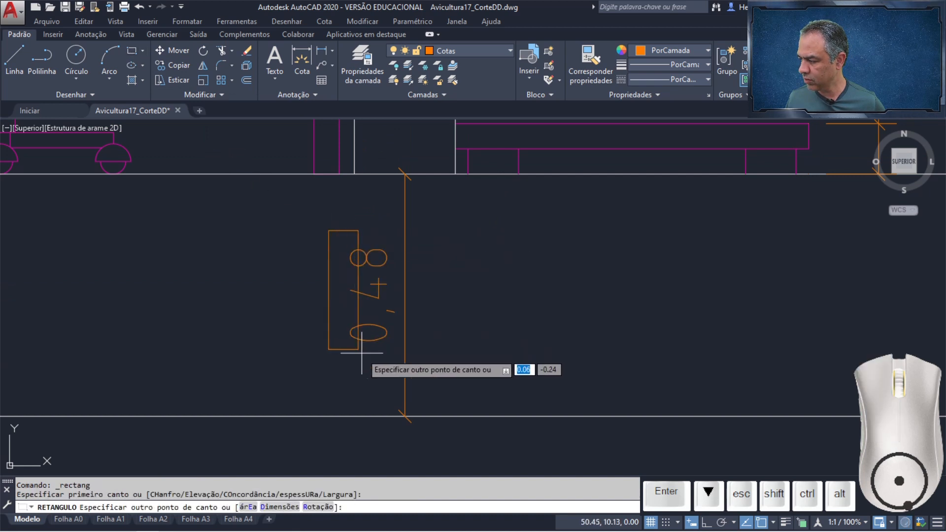
left_click(426, 359)
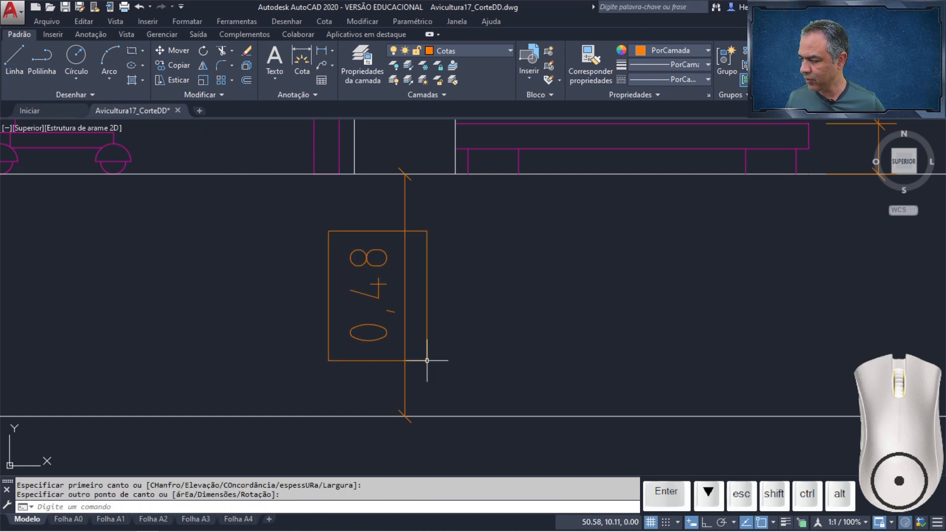
Step: Hatch the floor slab with AR-CONC at scale 0.001 on the Hachura Concreto layer, and delete the rectangle around the dimension text
scroll(486, 332, "down", 6)
scroll(485, 330, "down", 2)
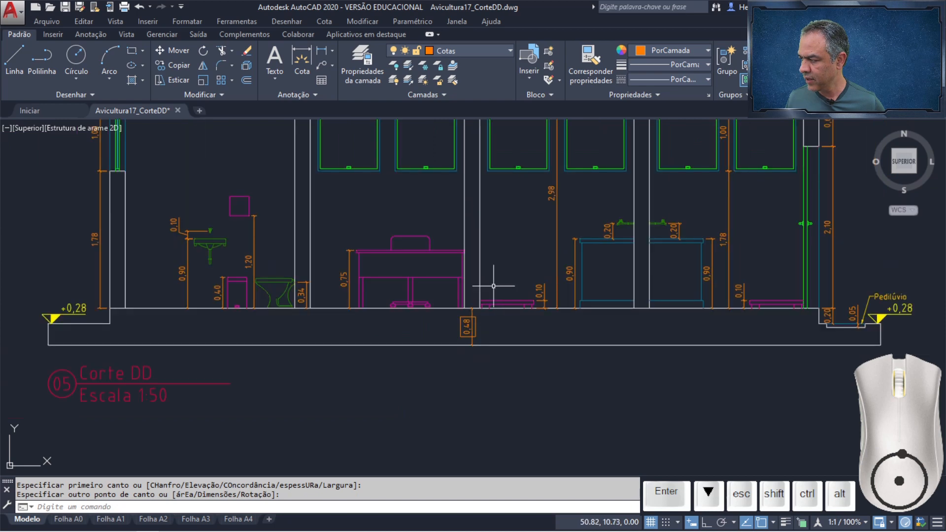
left_click(505, 52)
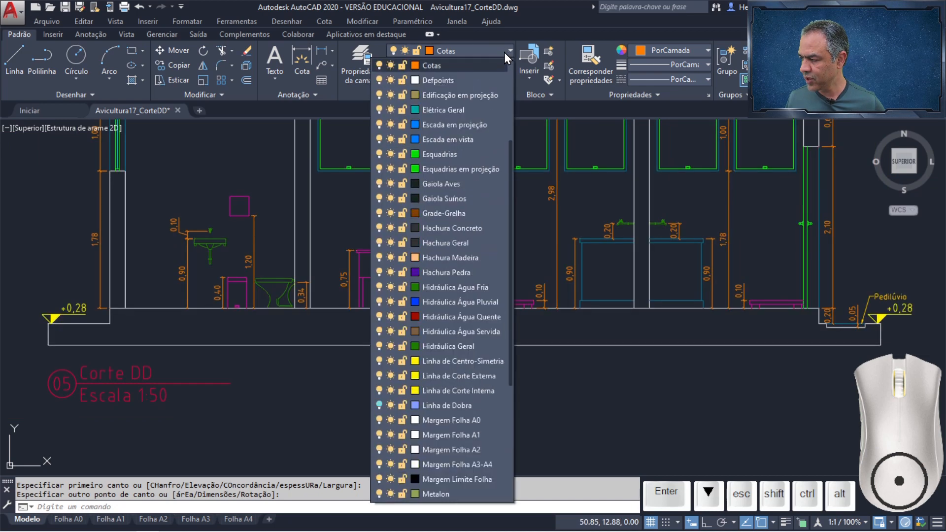
left_click(465, 227)
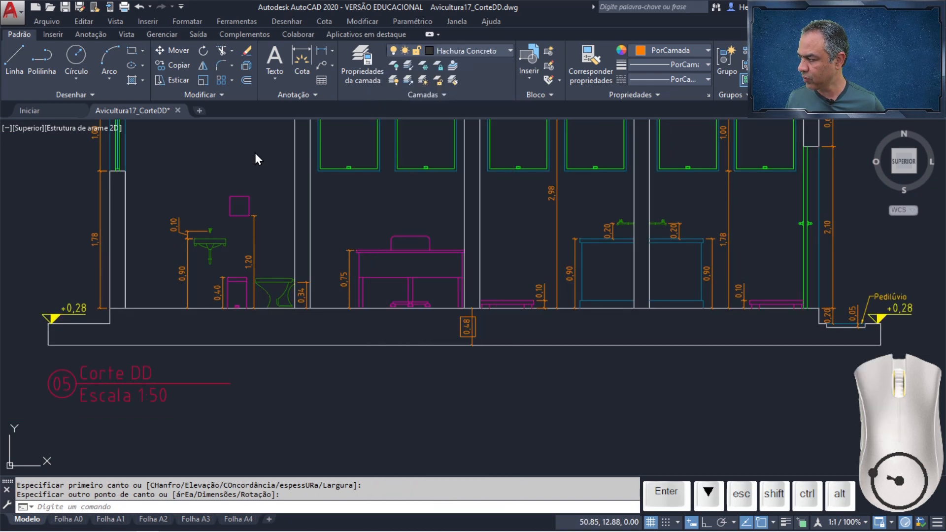
left_click(129, 79)
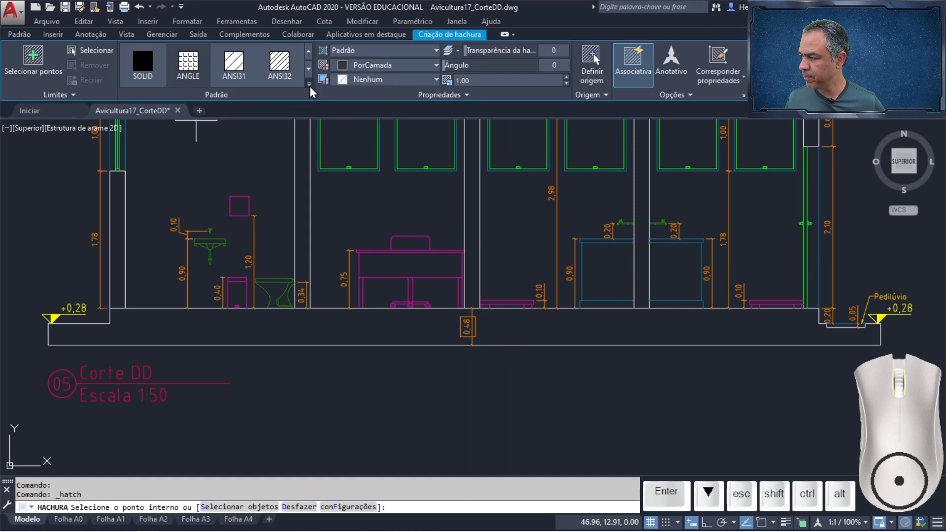
left_click(309, 84)
left_click(160, 197)
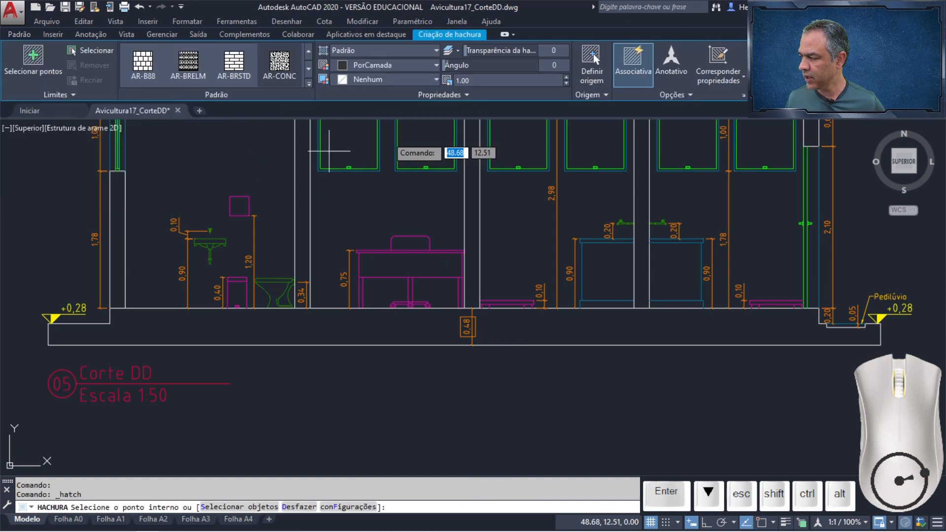
left_click(500, 78)
type("0.001")
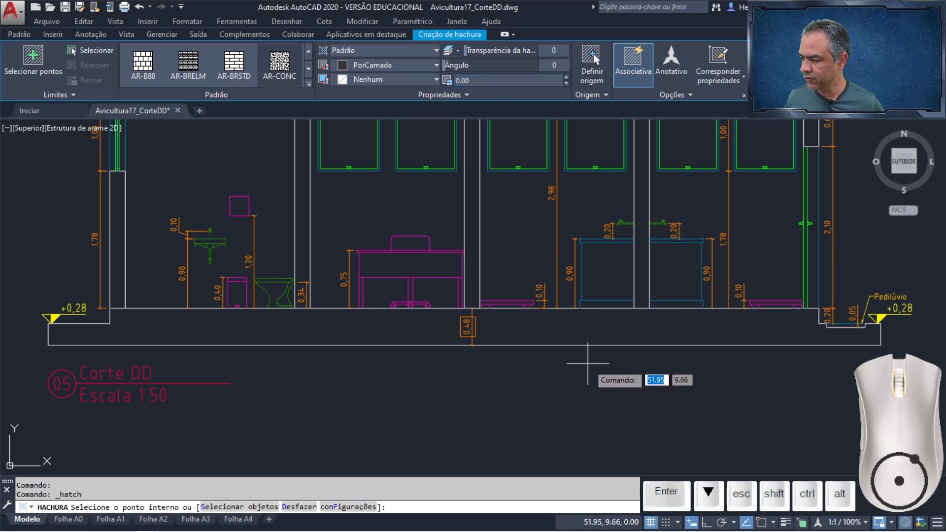
left_click(601, 328)
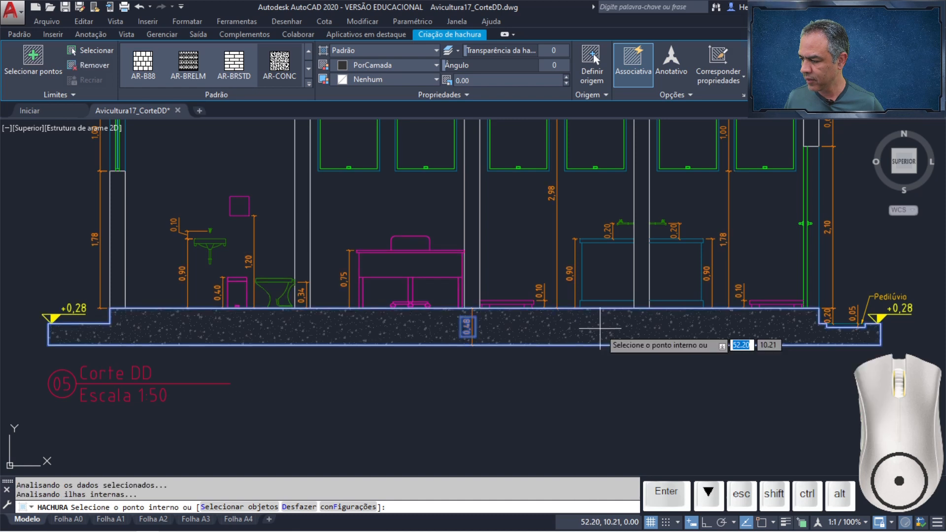
key("Return")
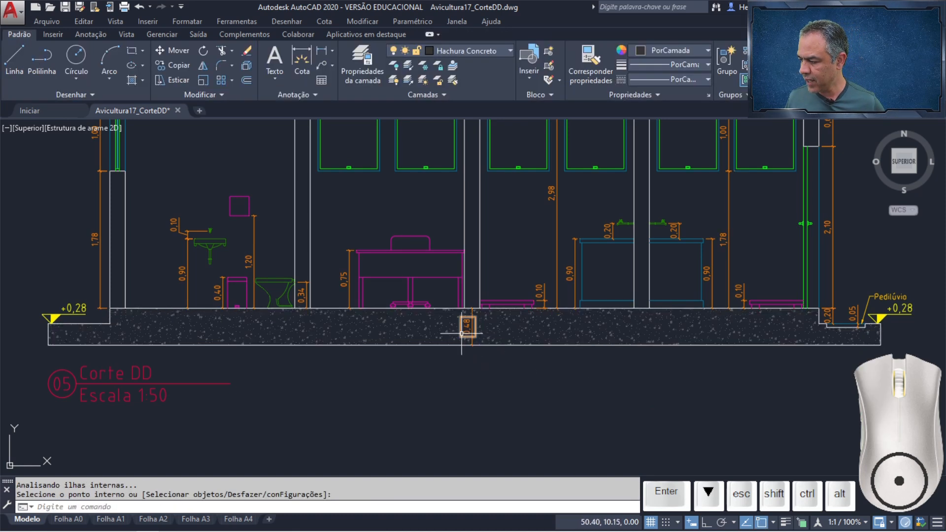
left_click(462, 334)
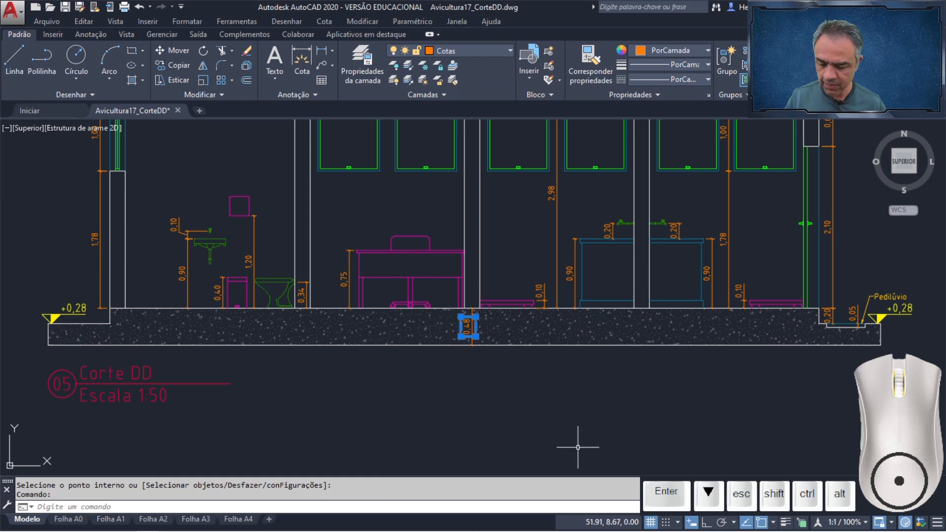
key("Delete")
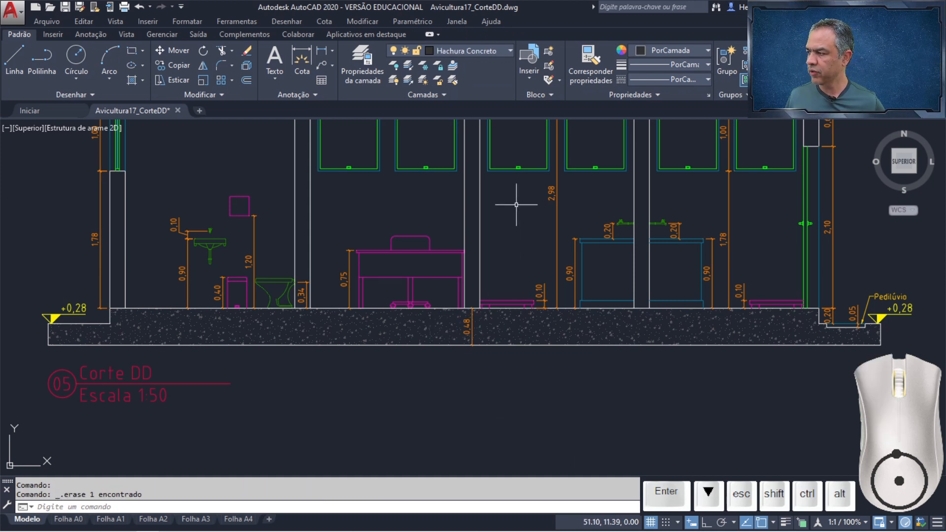
Step: On the Texto Geral layer, add a multileader reading "Estrado" that points to the upper edge of the low platform beside the door
left_click(510, 51)
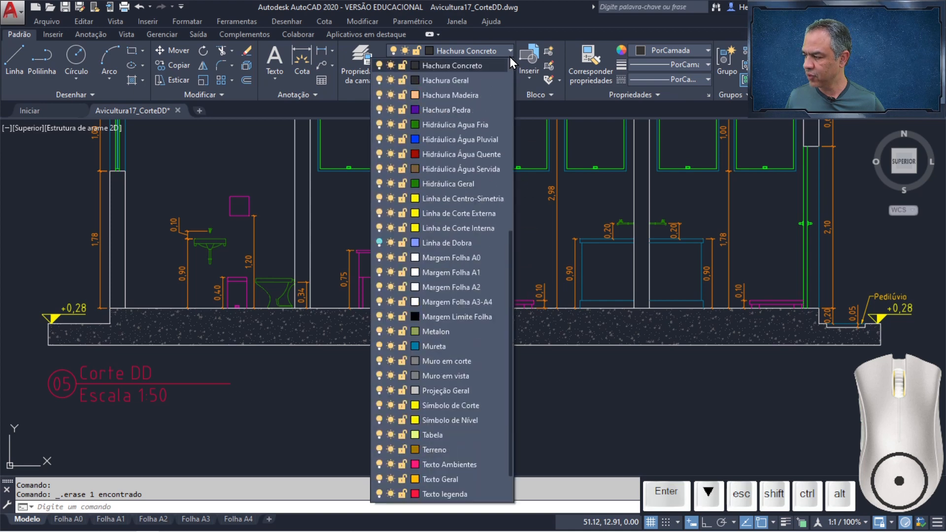
left_click(468, 478)
scroll(776, 273, "up", 3)
mouse_move(774, 280)
middle_mouse_down()
mouse_move(509, 297)
mouse_move(495, 310)
mouse_move(447, 220)
middle_mouse_up()
scroll(503, 323, "up", 4)
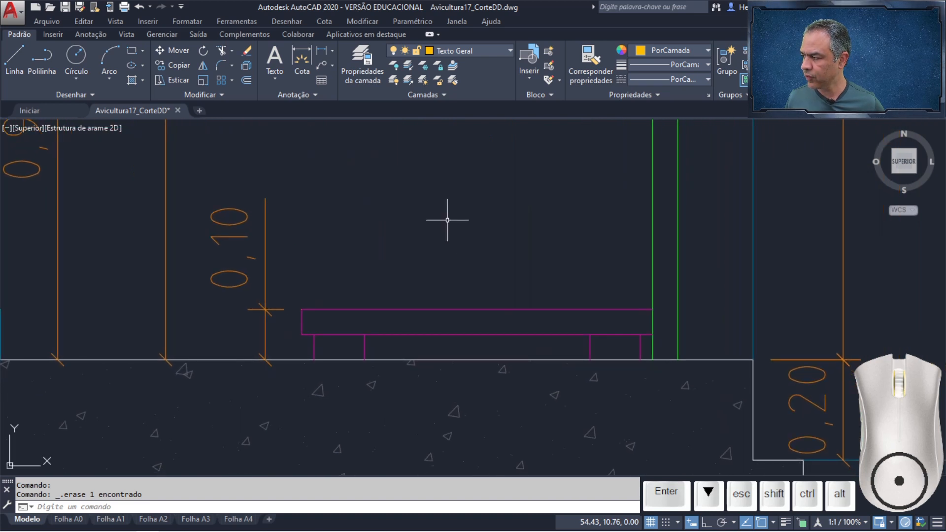
left_click(320, 66)
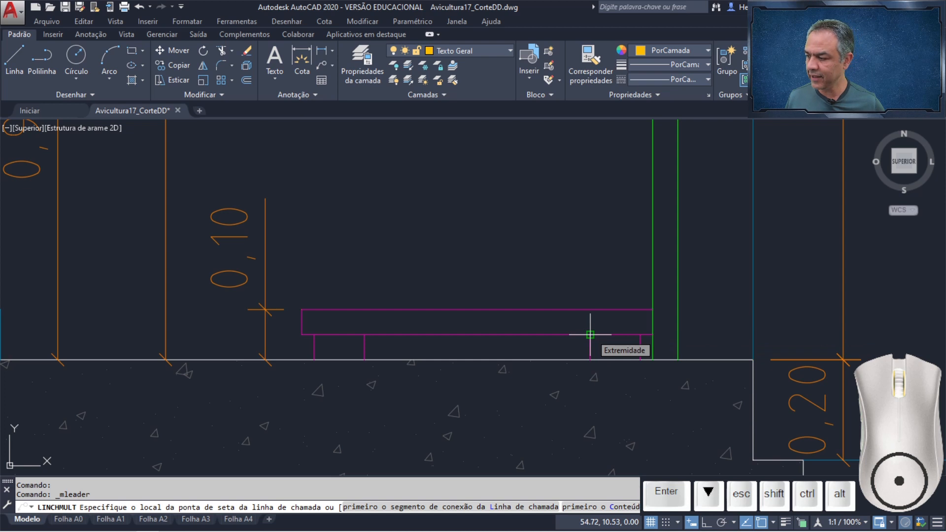
left_click(591, 309)
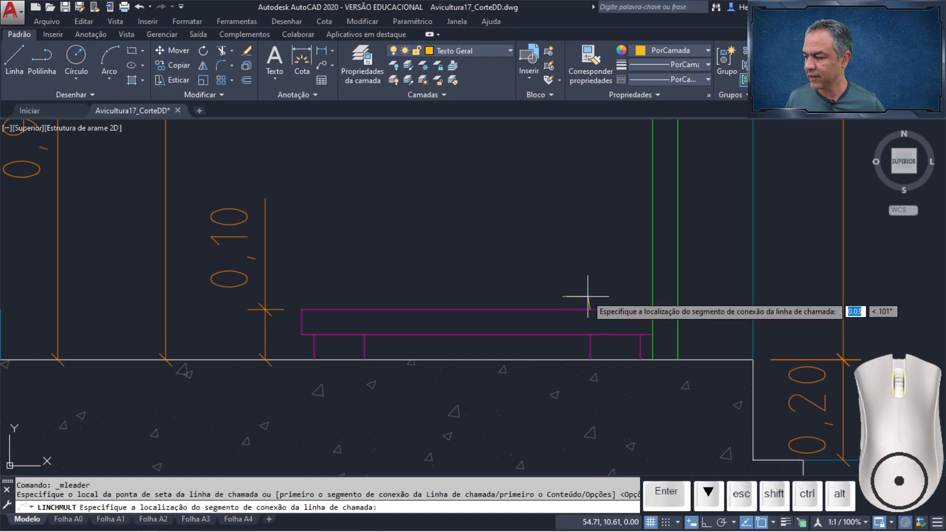
left_click(569, 251)
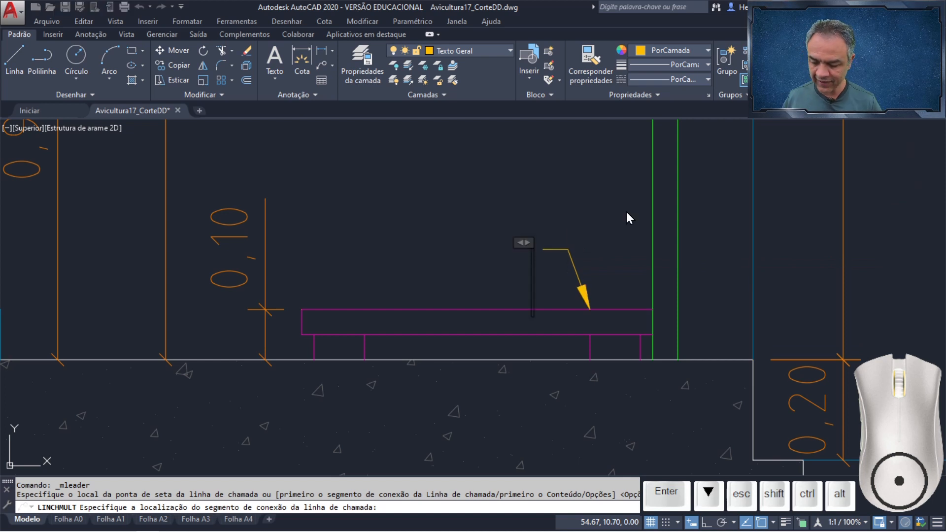
type("Estrado")
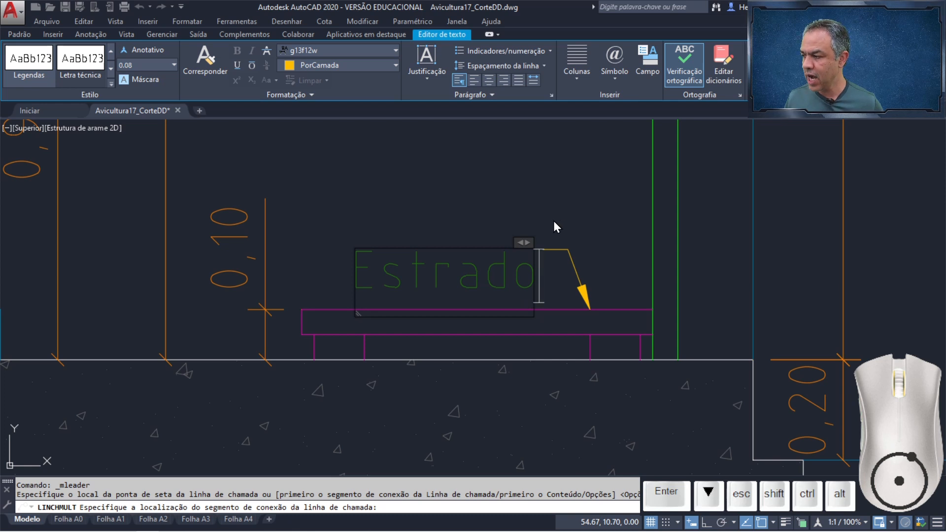
left_click(570, 200)
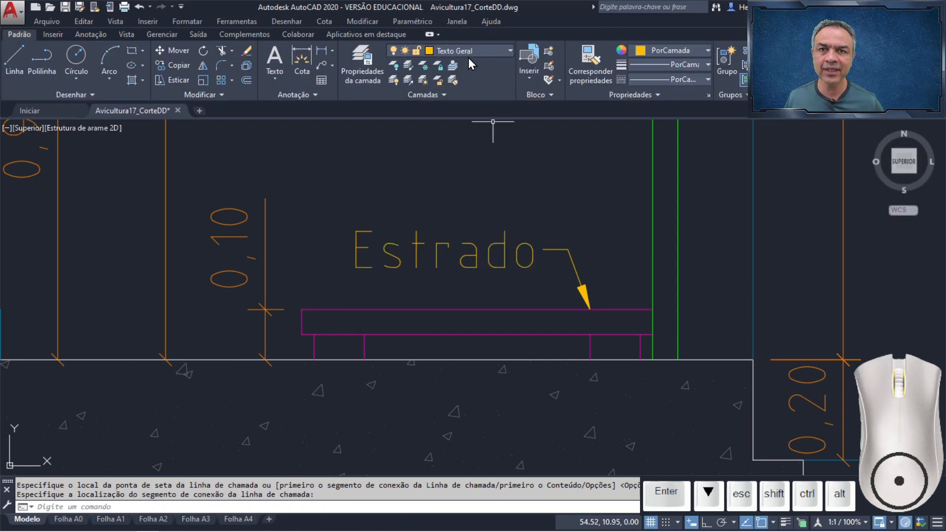
Step: Write the single-line texts "Bancada", "de" and "Higieniz." on three lines at rotation 0 in the right-hand counter, indenting "de" to centre it
scroll(498, 138, "down", 3)
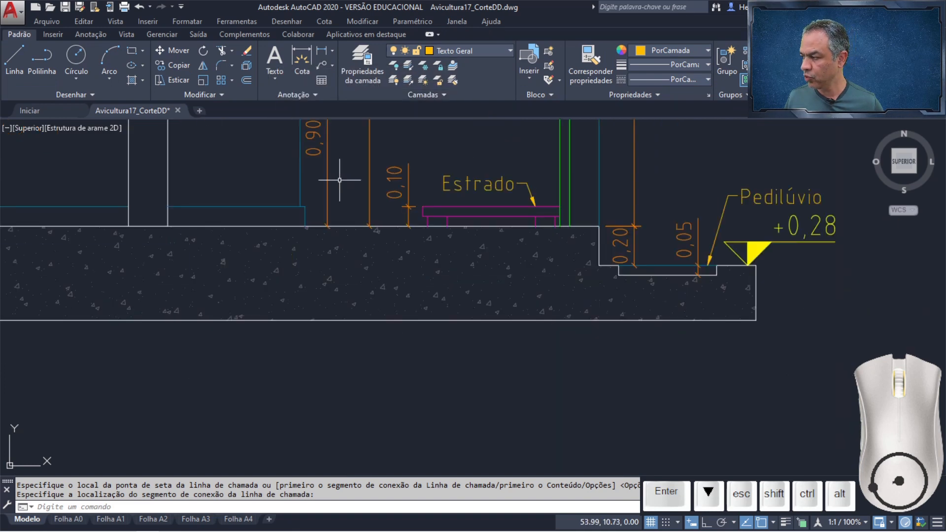
mouse_move(329, 179)
middle_mouse_down()
mouse_move(461, 224)
mouse_move(552, 335)
middle_mouse_up()
scroll(429, 280, "up", 2)
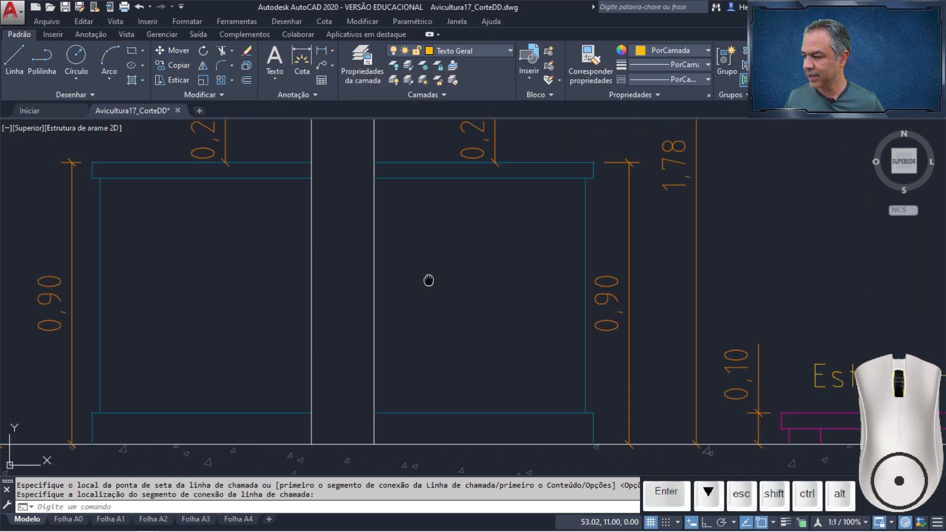
middle_click_drag(429, 281, 358, 260)
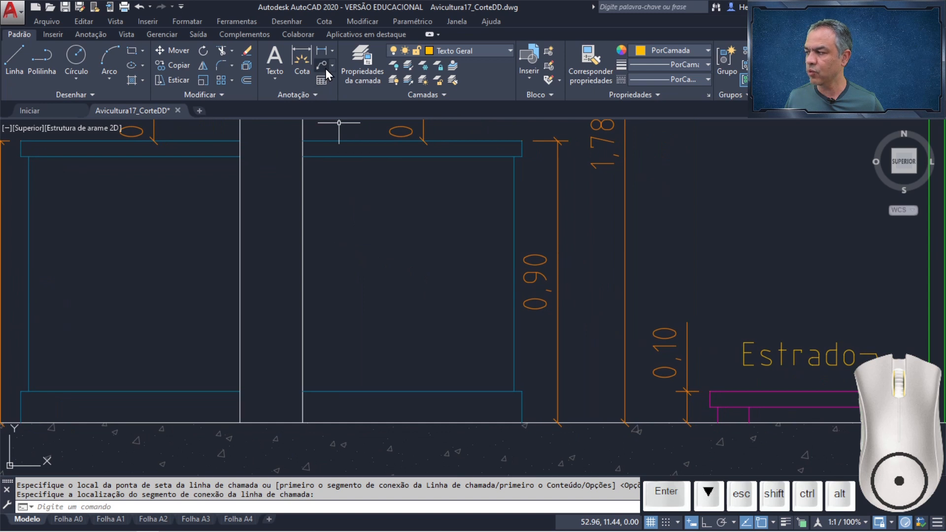
left_click(276, 81)
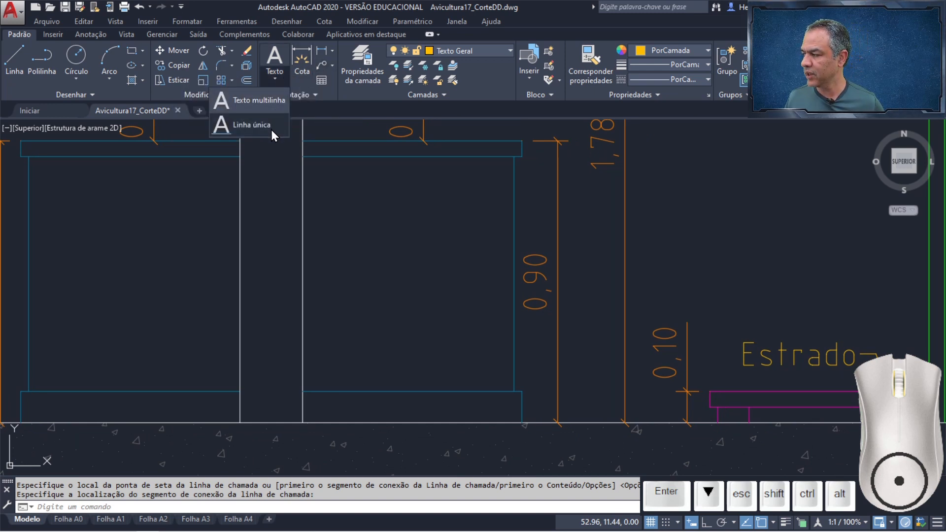
left_click(271, 129)
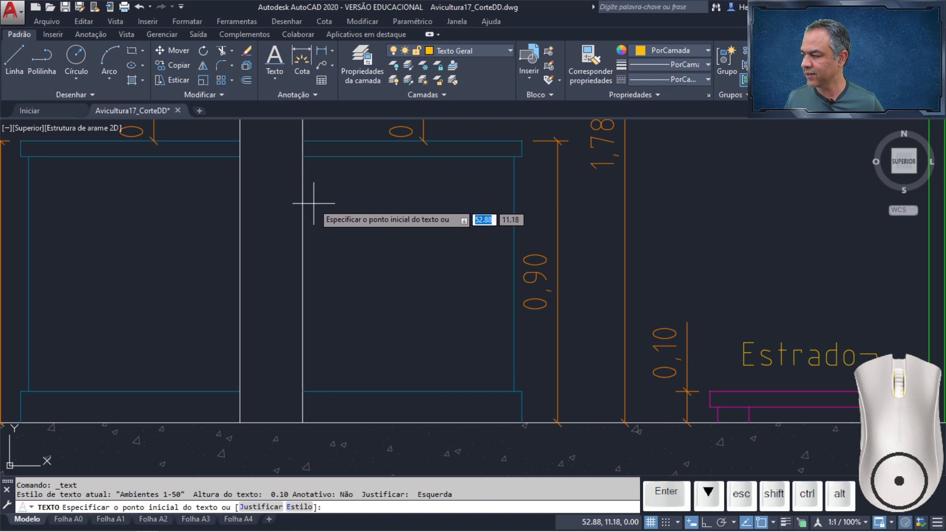
left_click(310, 188)
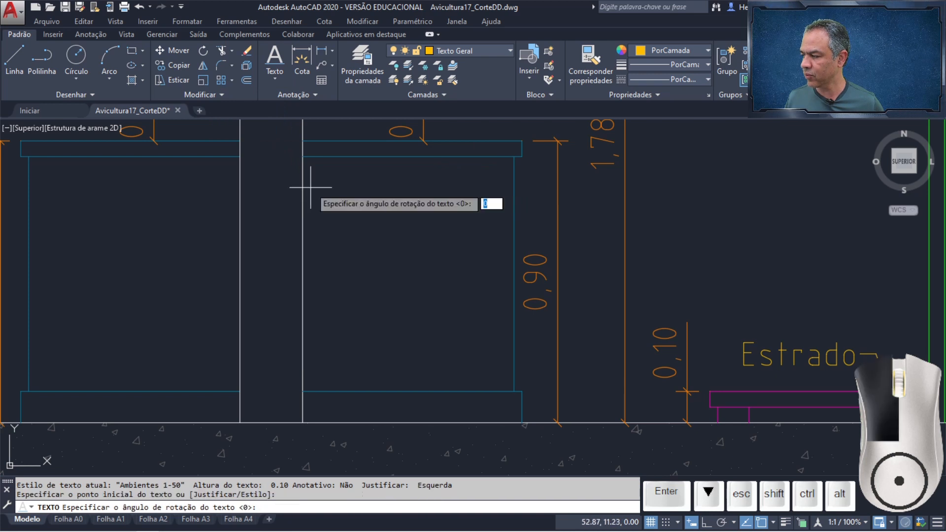
key("Return")
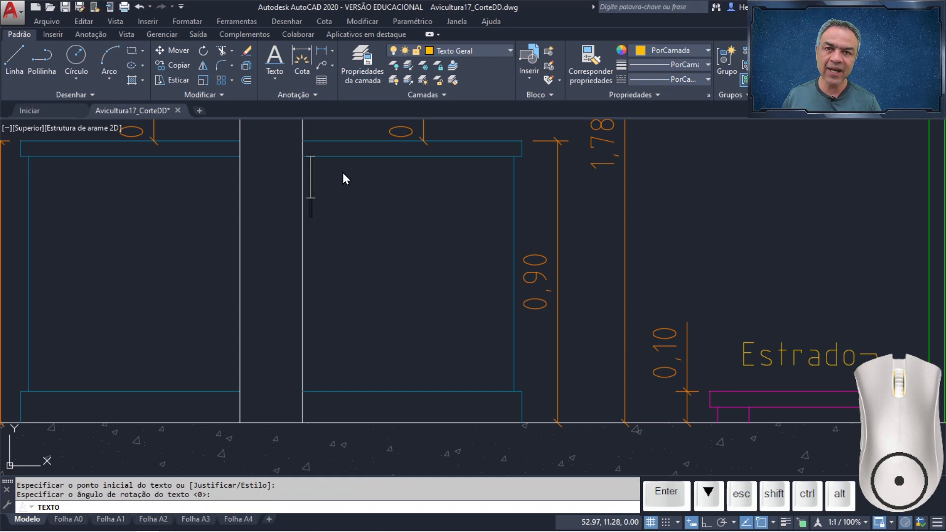
type("Bancada")
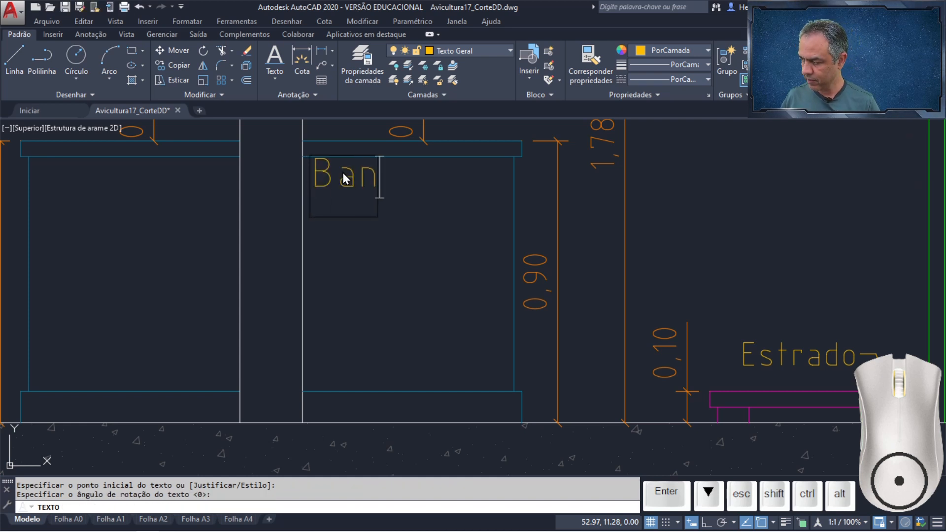
key("Return")
type("de")
key("Return")
type("Higieniz")
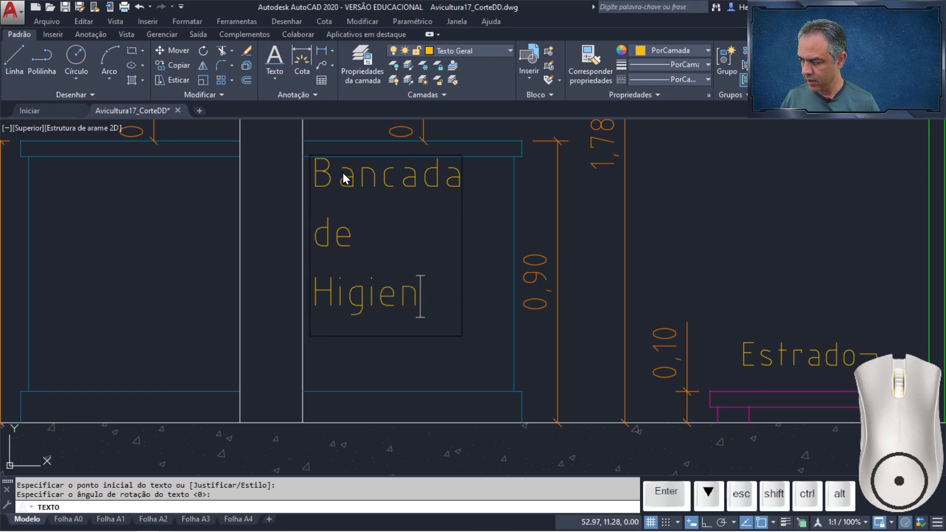
left_click(316, 233)
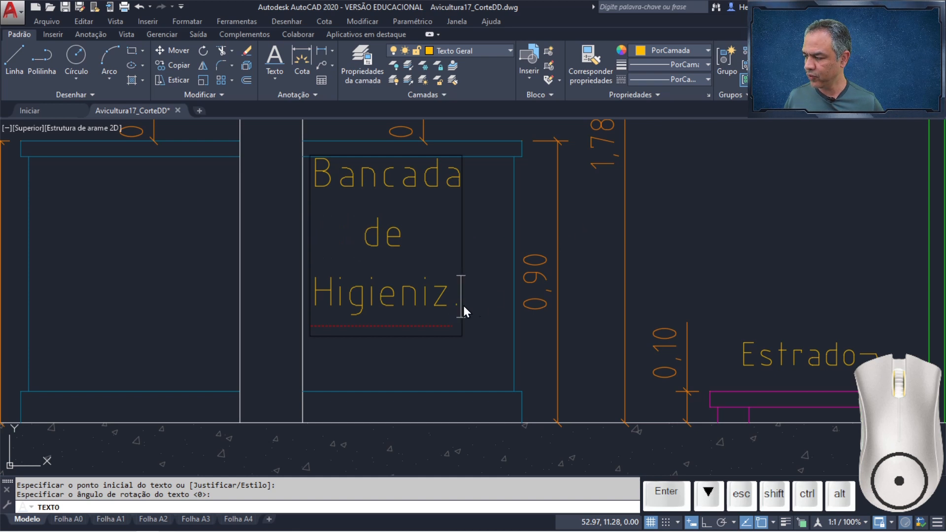
key("Escape")
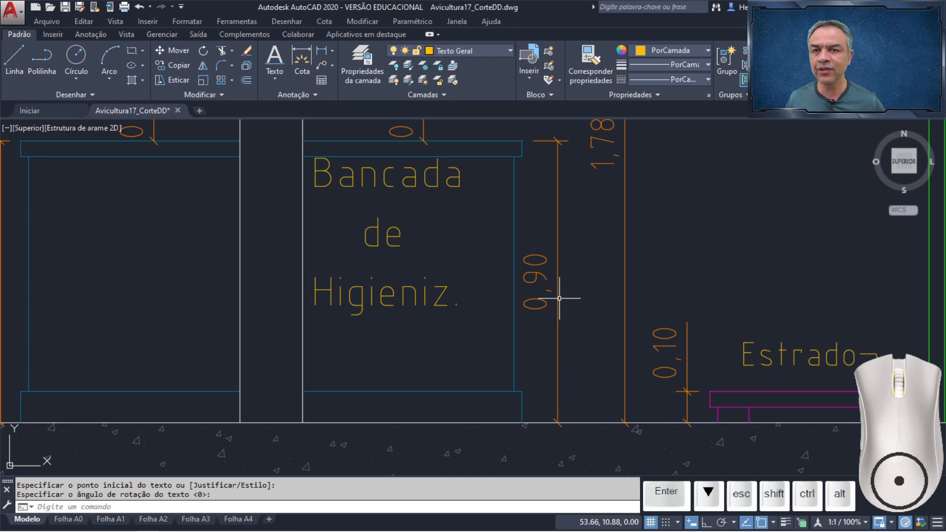
Step: Move the three counter text lines from the middle of "de" to the midpoint between opposite corners of the right-hand counter's body
left_click(177, 51)
left_click(488, 175)
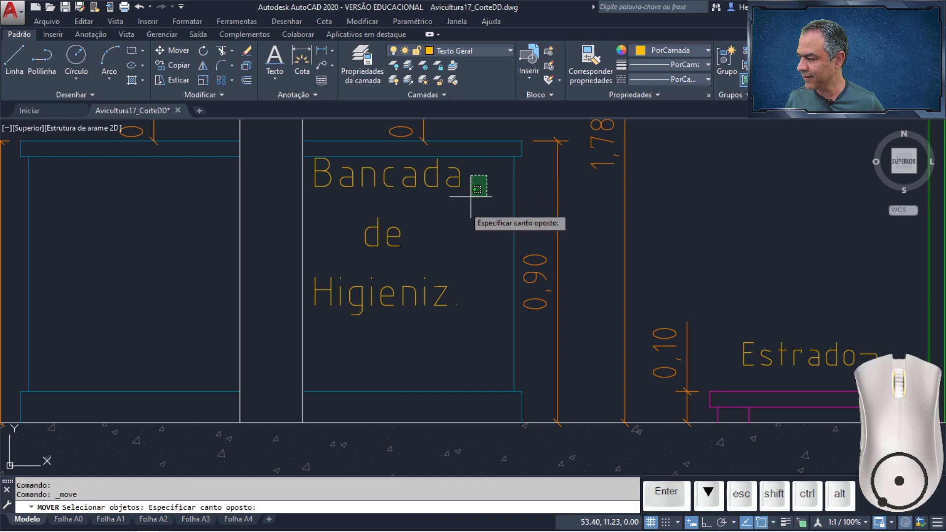
left_click(345, 340)
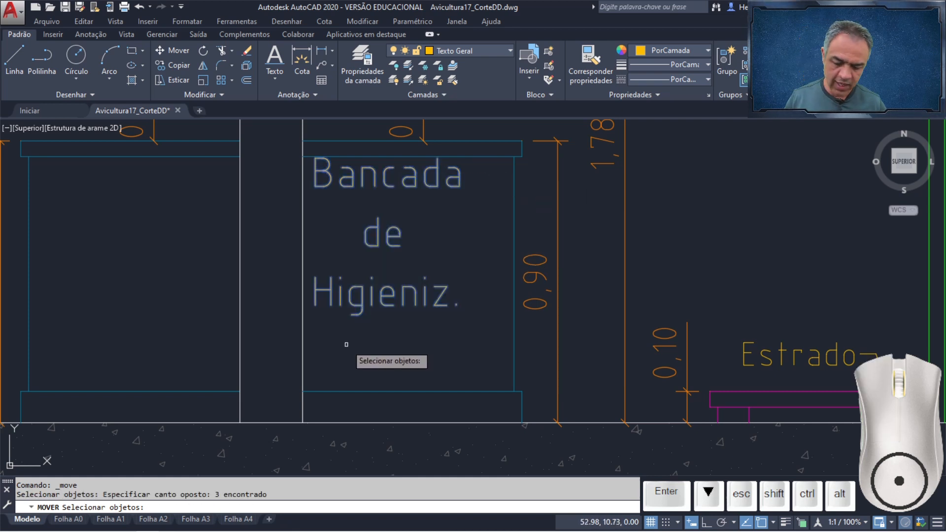
key("Return")
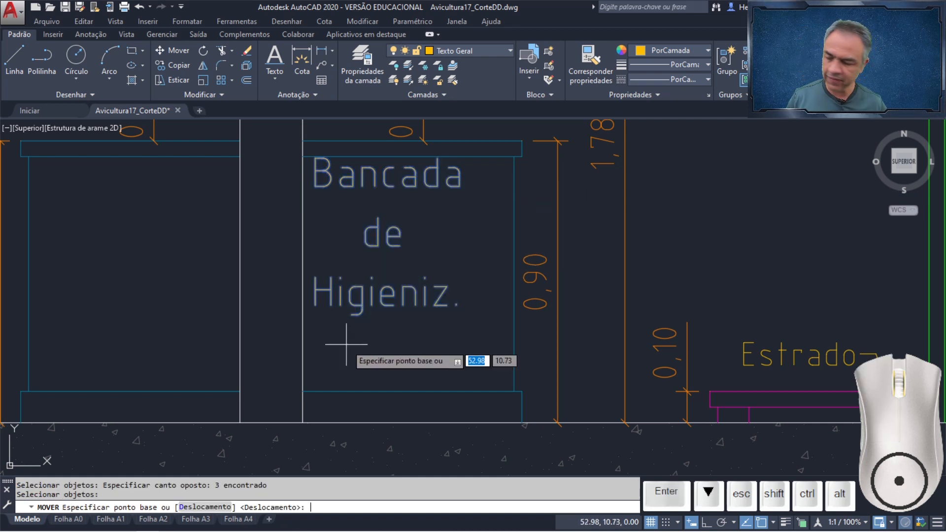
left_click(384, 232)
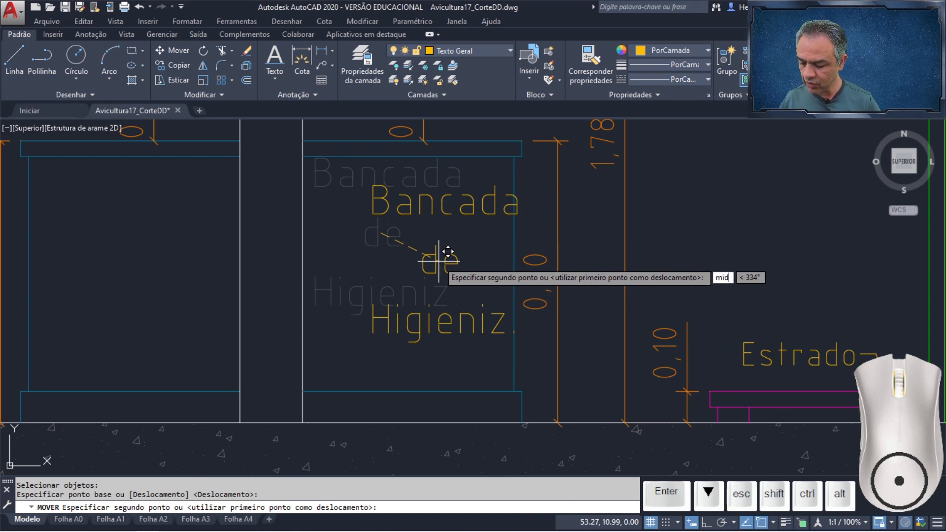
type("mid2")
key("Return")
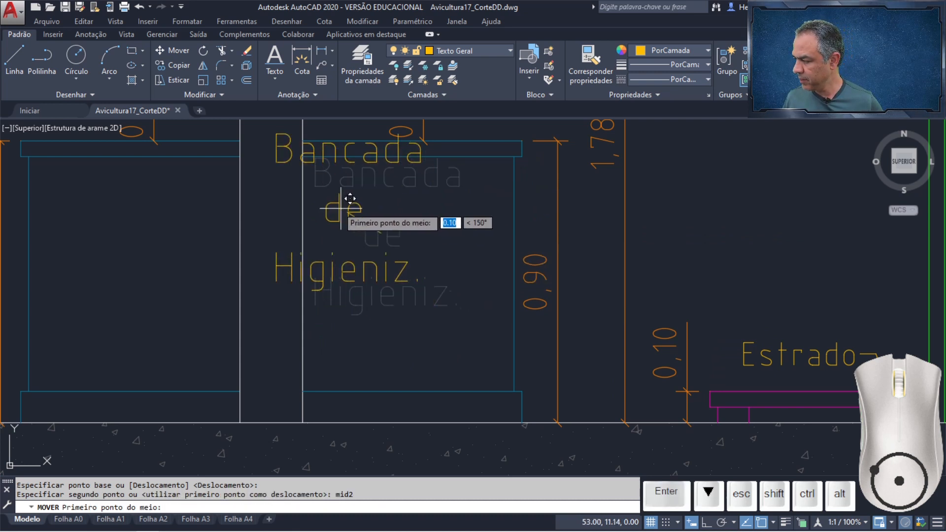
left_click(318, 159)
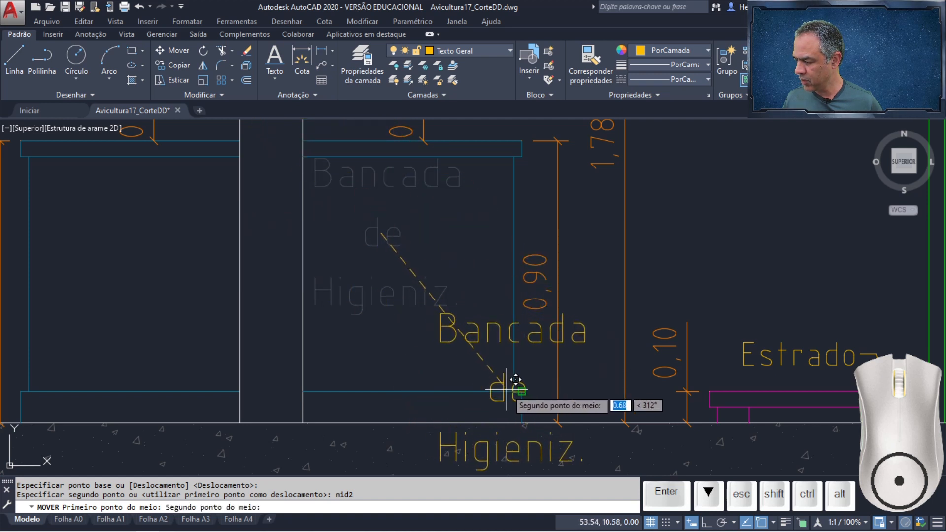
left_click(513, 390)
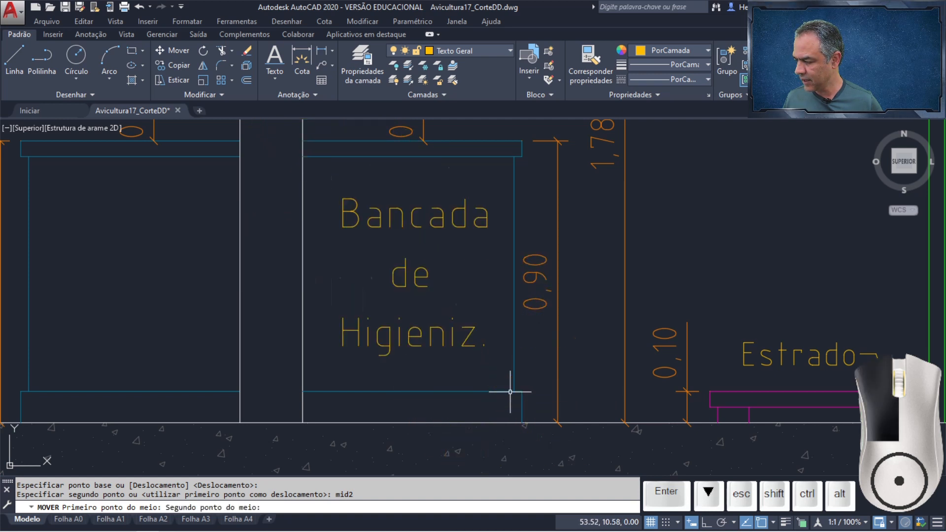
Step: Mirror the counter text and the "Estrado" leader about a vertical axis through the middle of the wall between the counters, keeping the originals
scroll(507, 374, "down", 4)
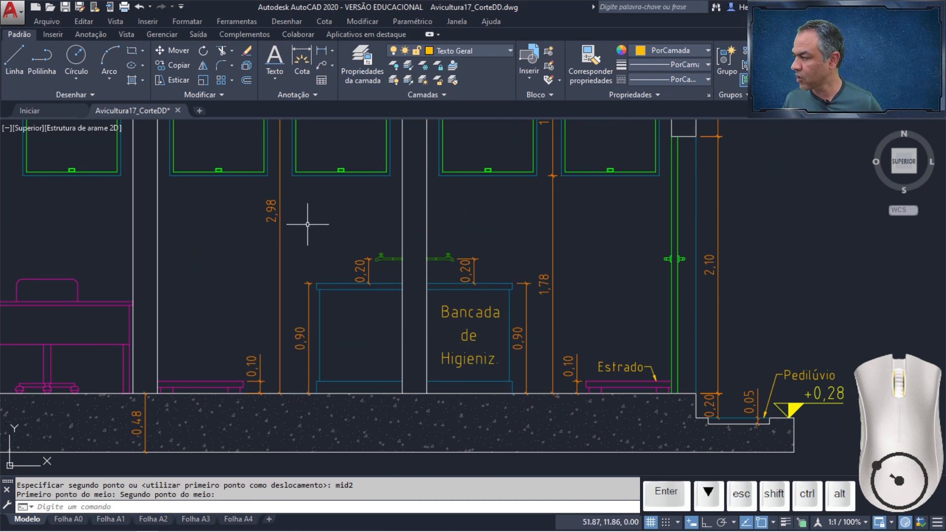
left_click(203, 66)
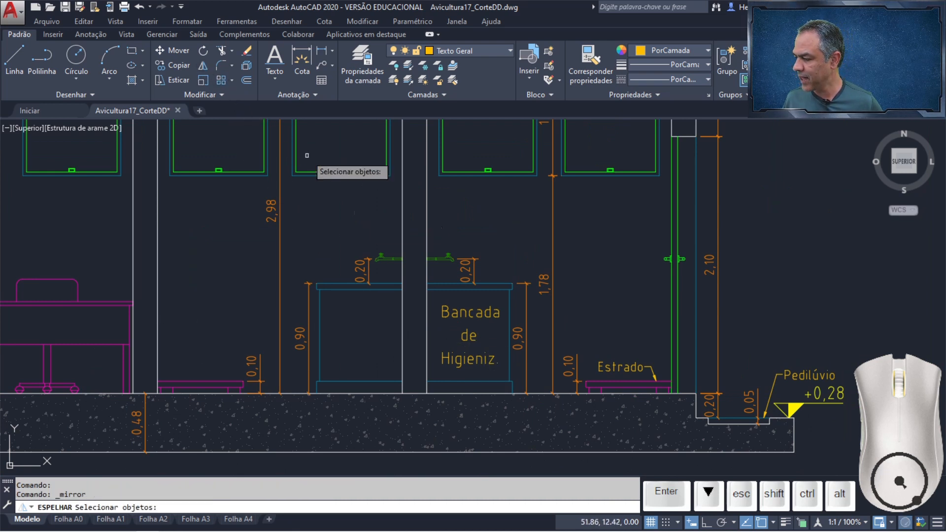
left_click(488, 295)
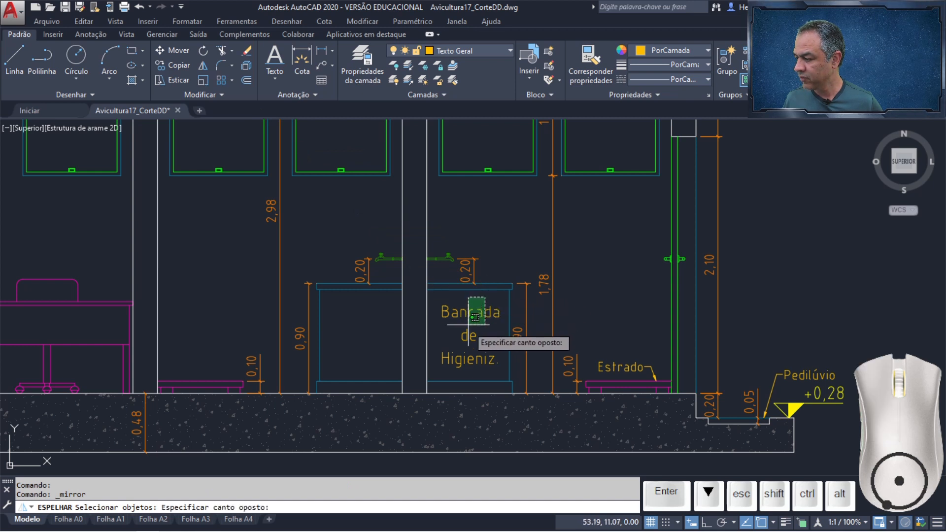
left_click(459, 367)
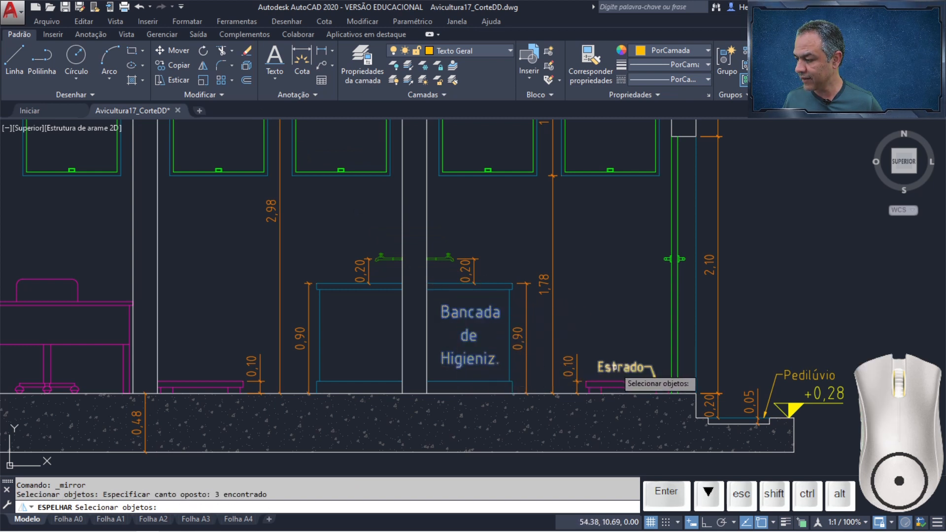
left_click(622, 368)
key("Return")
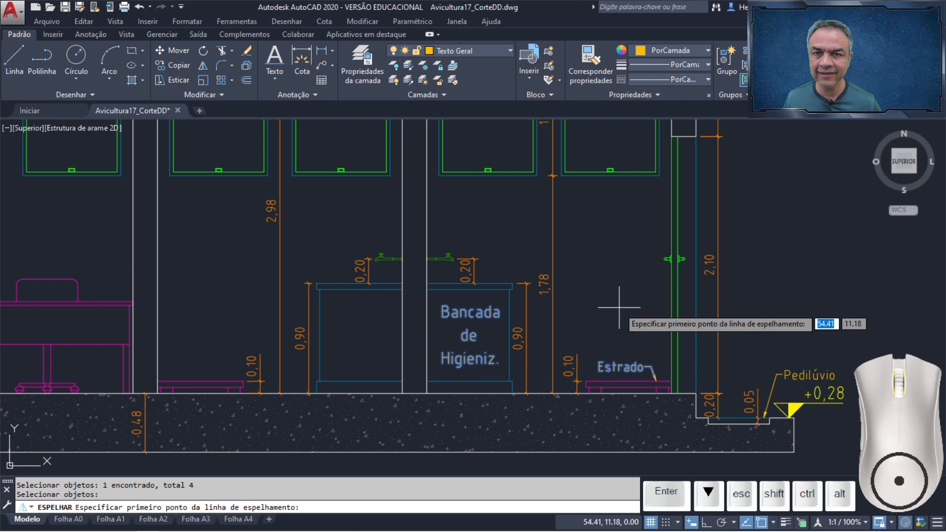
scroll(420, 397, "up", 4)
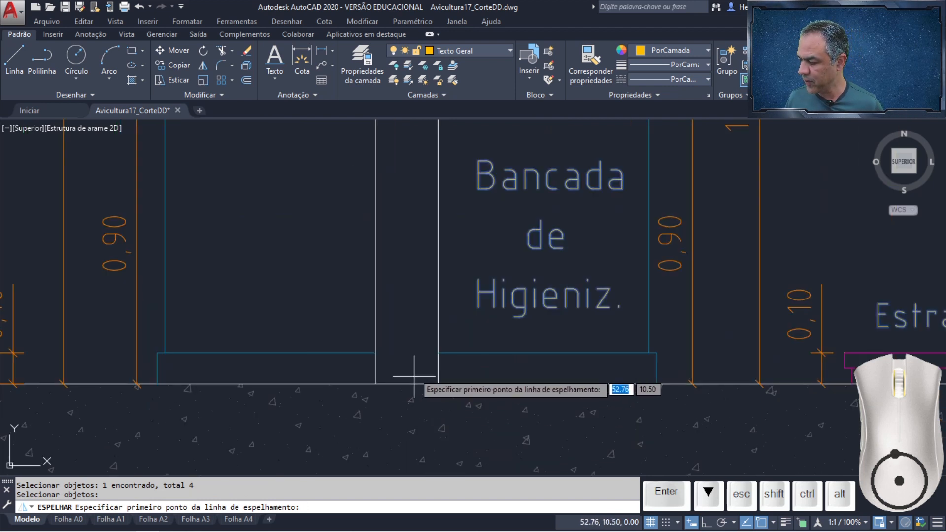
type("mid2")
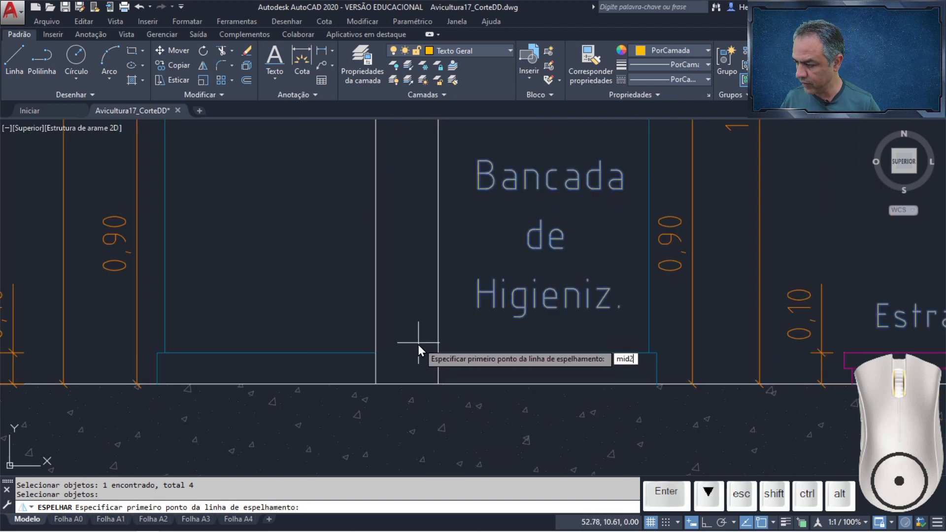
key("Return")
left_click(438, 384)
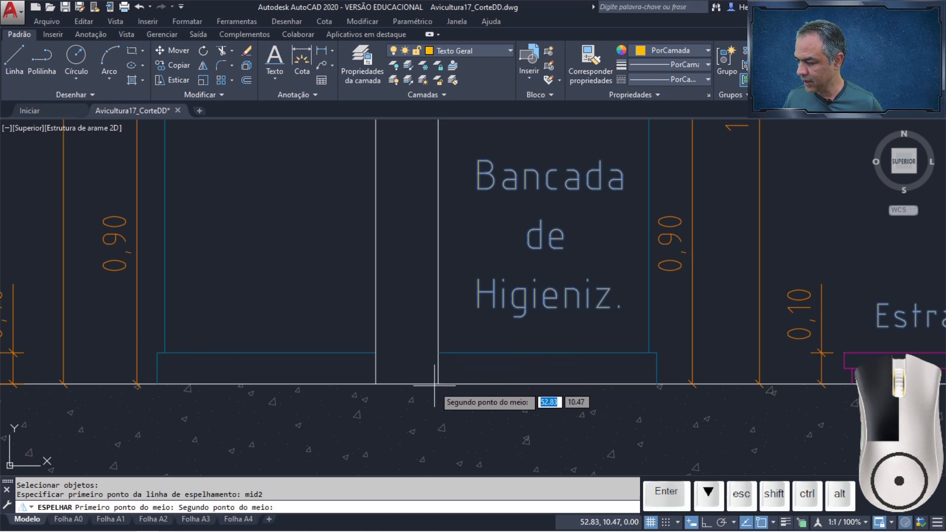
left_click(376, 384)
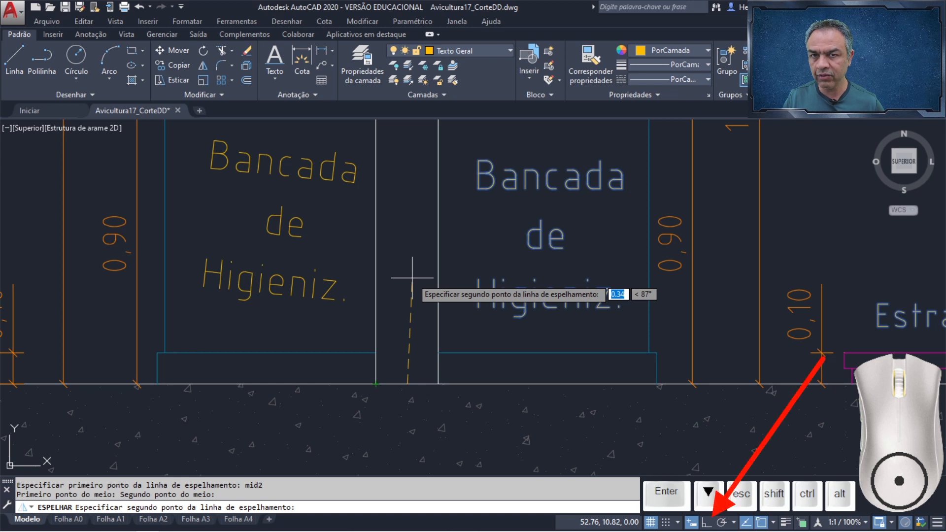
key("F8")
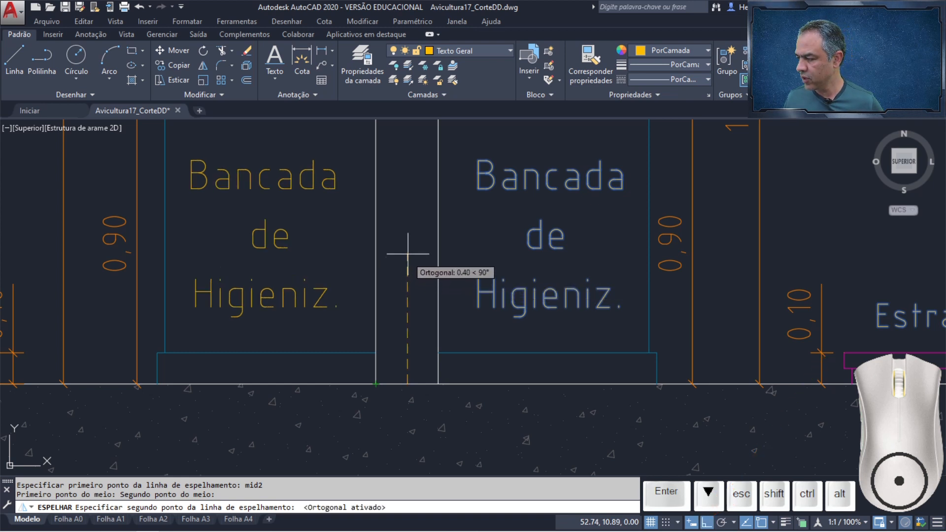
left_click(405, 205)
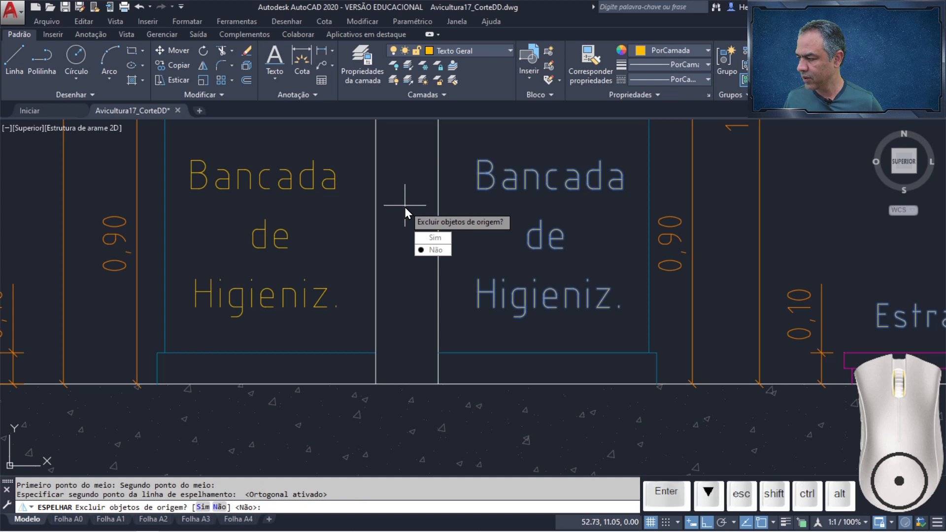
left_click(435, 250)
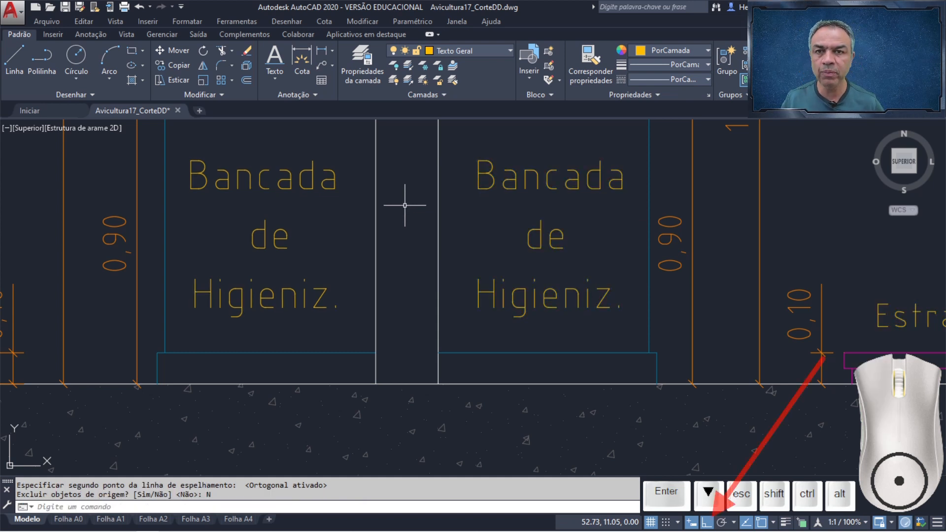
key("F8")
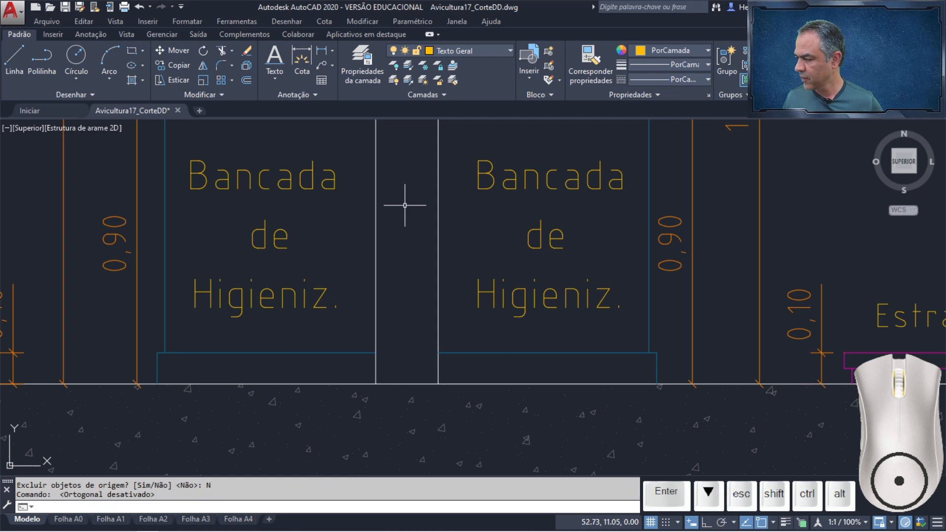
Step: Add a multileader reading "Escrivaninha" that points to the desk's top edge near its left end, with the text above the desk
scroll(405, 205, "down", 4)
middle_click_drag(186, 251, 393, 289)
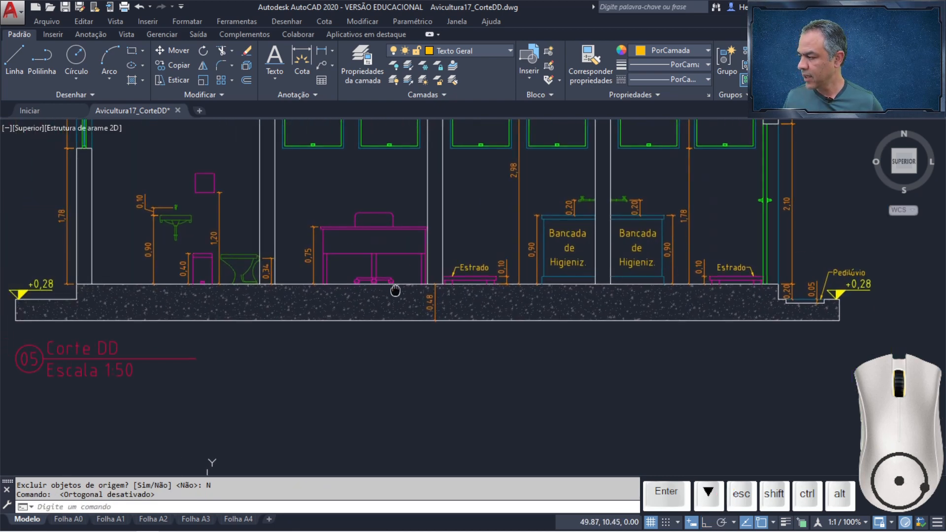
scroll(429, 257, "up", 4)
mouse_move(333, 202)
middle_mouse_down()
mouse_move(351, 249)
mouse_move(376, 279)
middle_mouse_up()
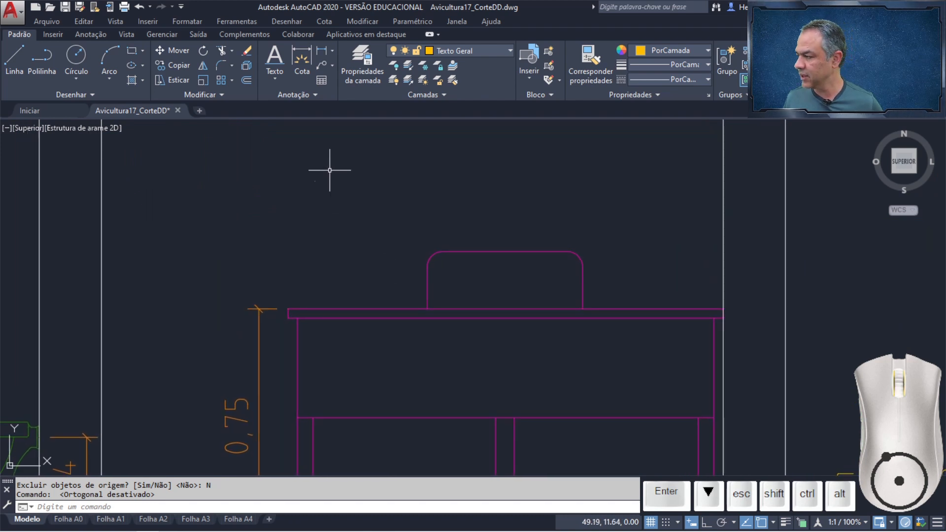
left_click(327, 66)
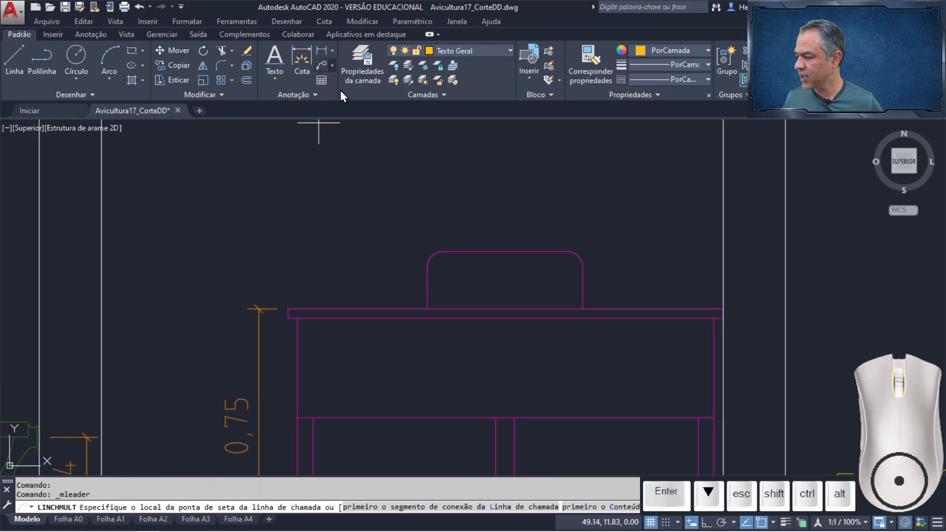
scroll(335, 264, "up", 2)
middle_click_drag(335, 264, 249, 258)
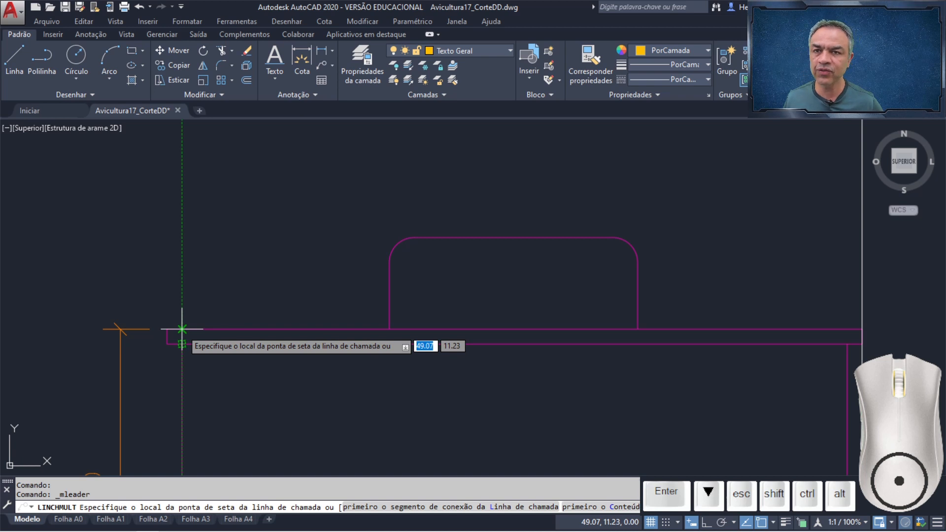
left_click(182, 329)
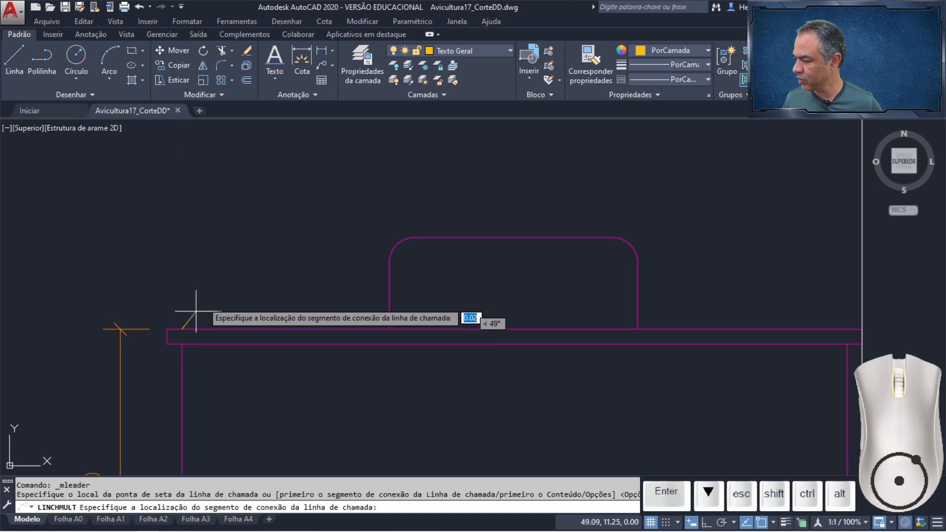
left_click(256, 171)
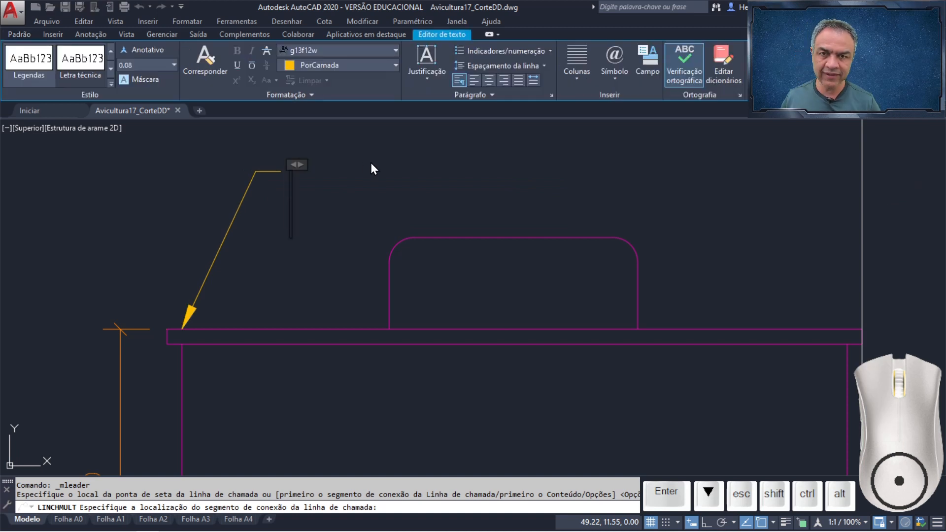
type("Escrivaninha")
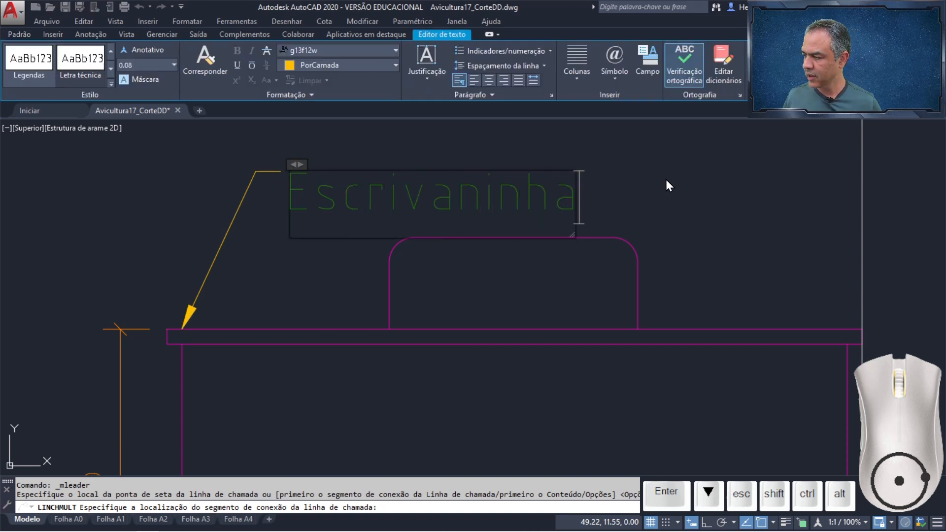
left_click(667, 178)
Step: Add a multileader reading "Bacia sanit." on two lines, pointing to the toilet's upper edge near its front, with the text above it
scroll(631, 191, "down", 3)
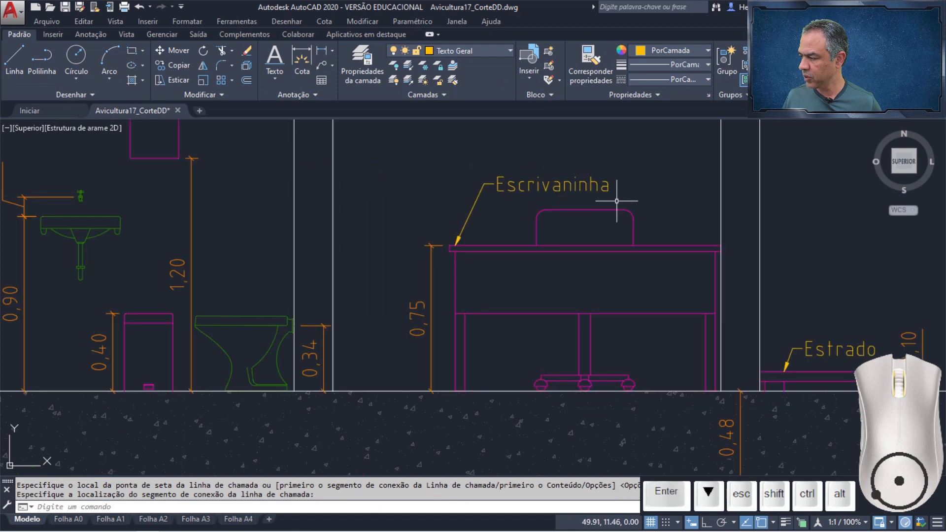
scroll(494, 277, "up", 2)
scroll(495, 277, "up", 4)
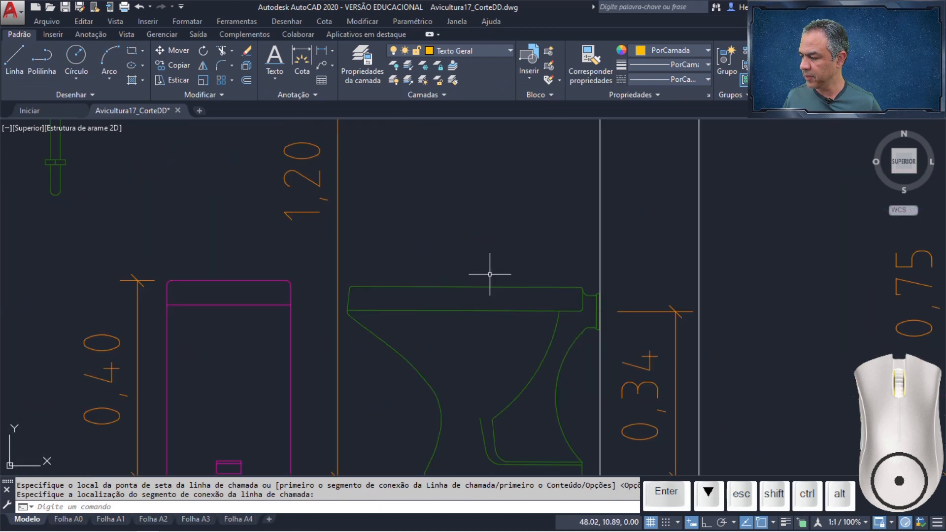
key("Return")
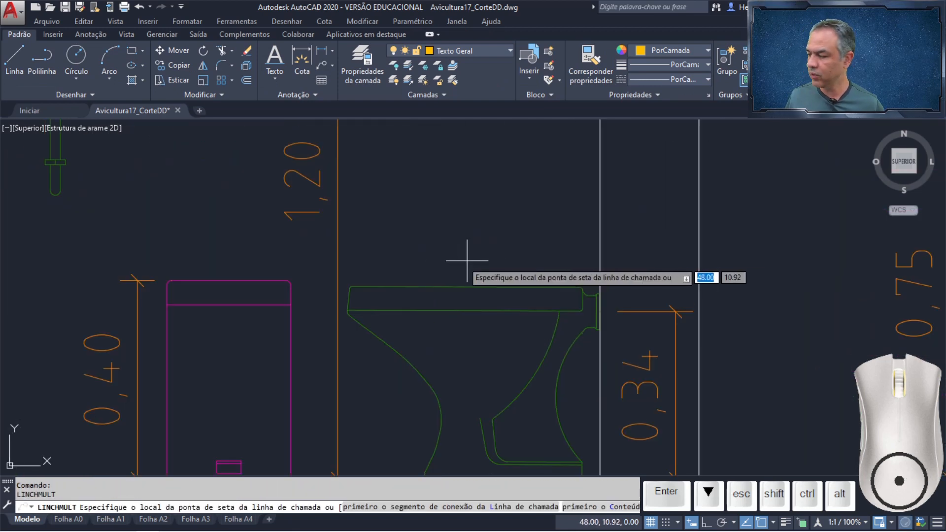
left_click(371, 286)
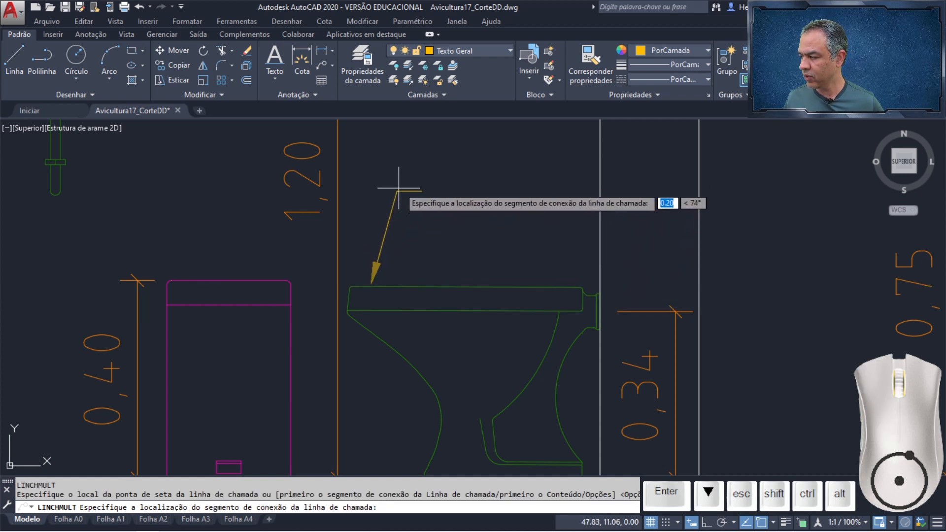
left_click(407, 156)
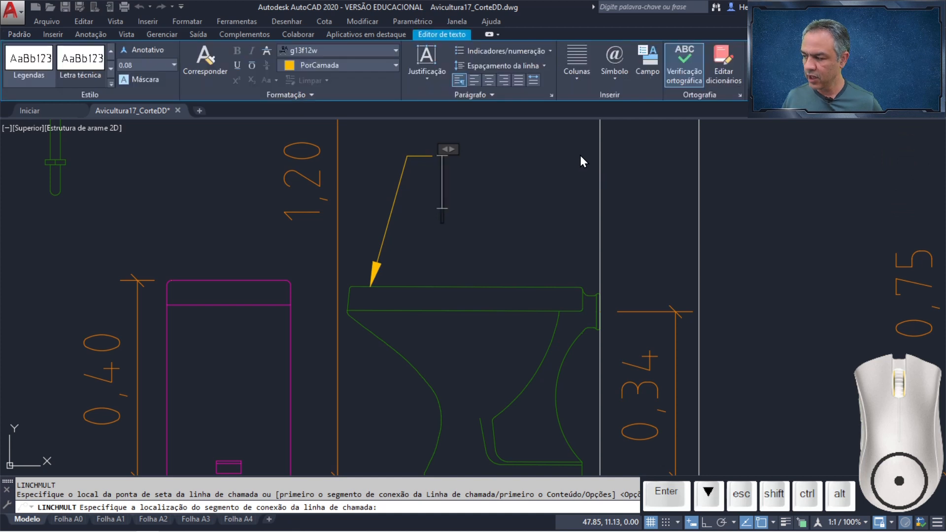
type("B")
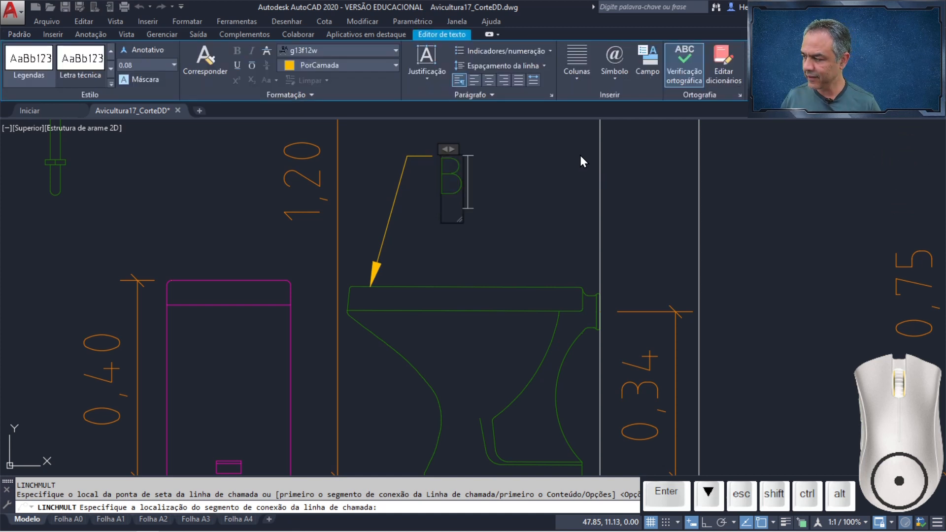
type("acia sanit.")
left_click(581, 155)
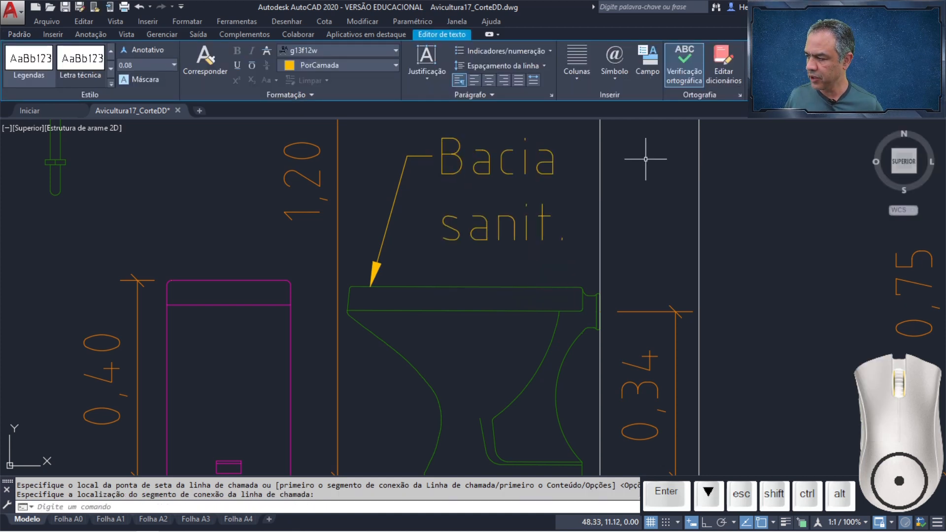
Step: Add a multileader reading "Papeleira" that points to the upper-left corner of the square wall fixture above the trash bin
scroll(602, 269, "down", 3)
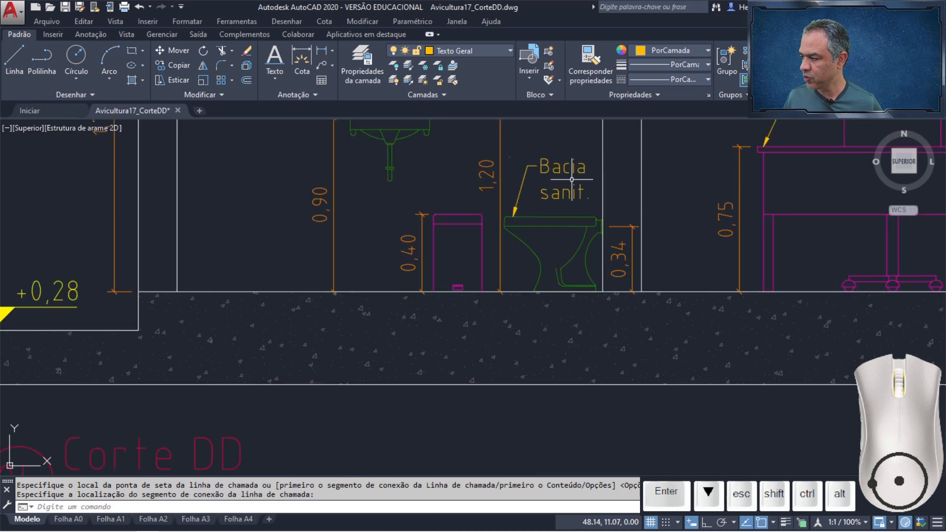
scroll(445, 370, "up", 4)
scroll(427, 272, "up", 4)
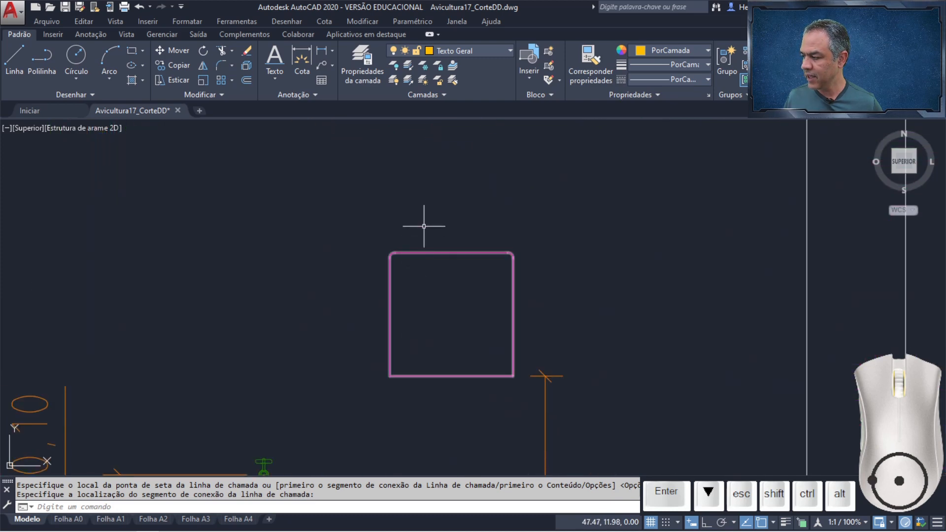
key("Return")
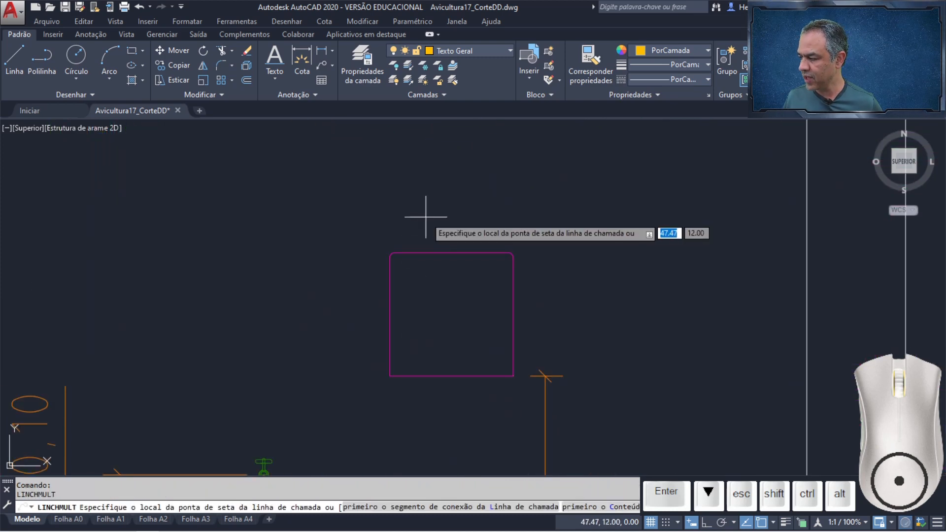
left_click(394, 252)
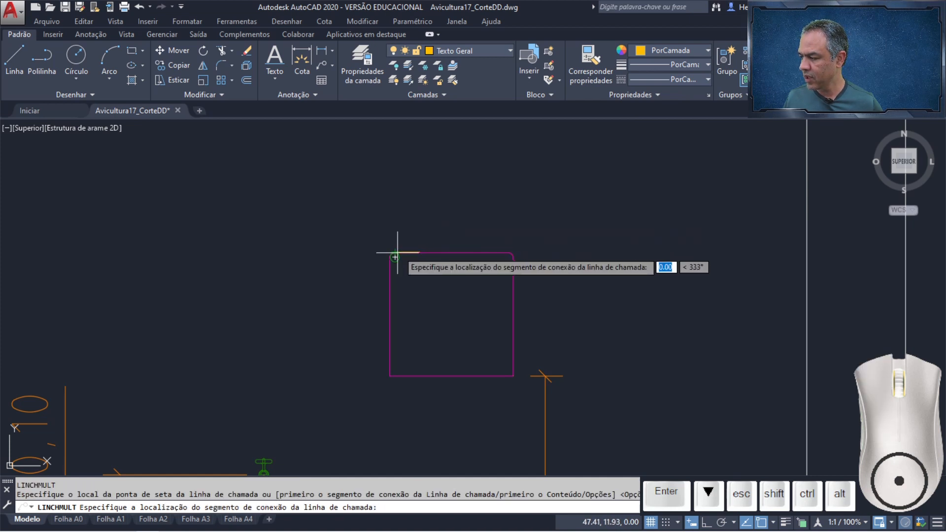
left_click(429, 172)
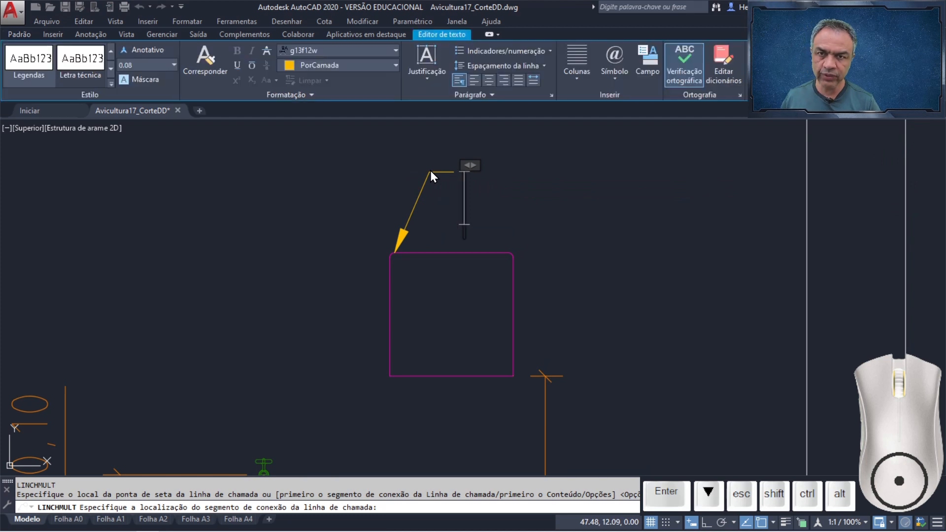
type("Papeleira")
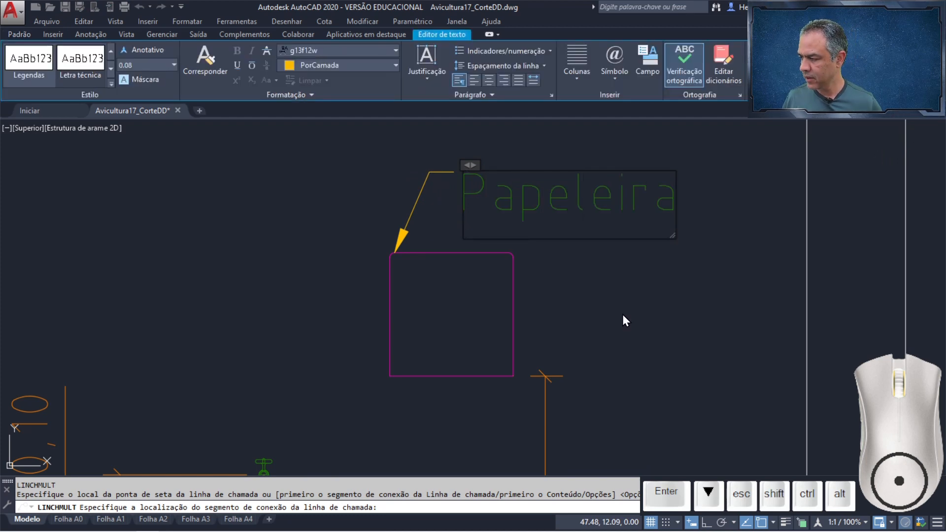
left_click(623, 313)
Step: Add a multileader reading "Lixeira" that points to the trash bin's upper-right corner, with the text to the left of the leader
mouse_move(477, 412)
middle_mouse_down()
mouse_move(554, 178)
mouse_move(491, 185)
mouse_move(453, 81)
middle_mouse_up()
key("Return")
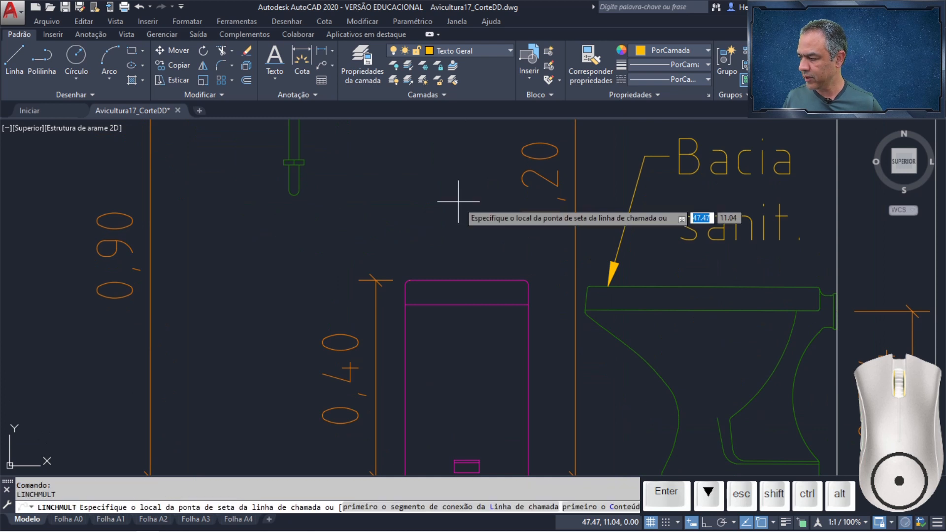
left_click(522, 279)
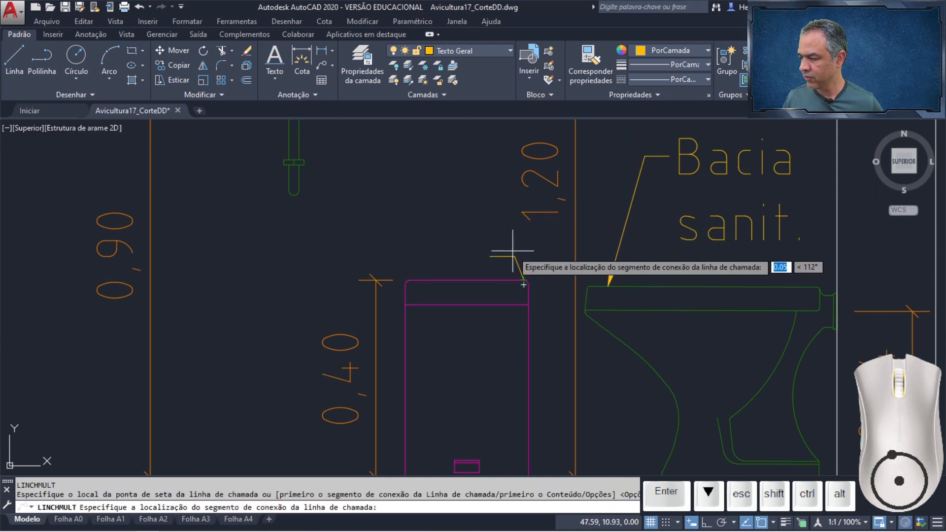
left_click(497, 224)
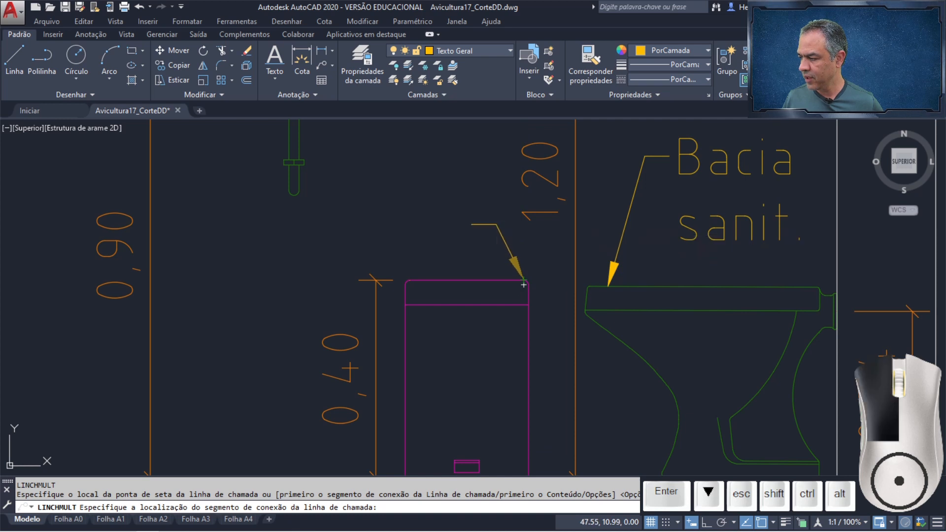
type("Lixeira")
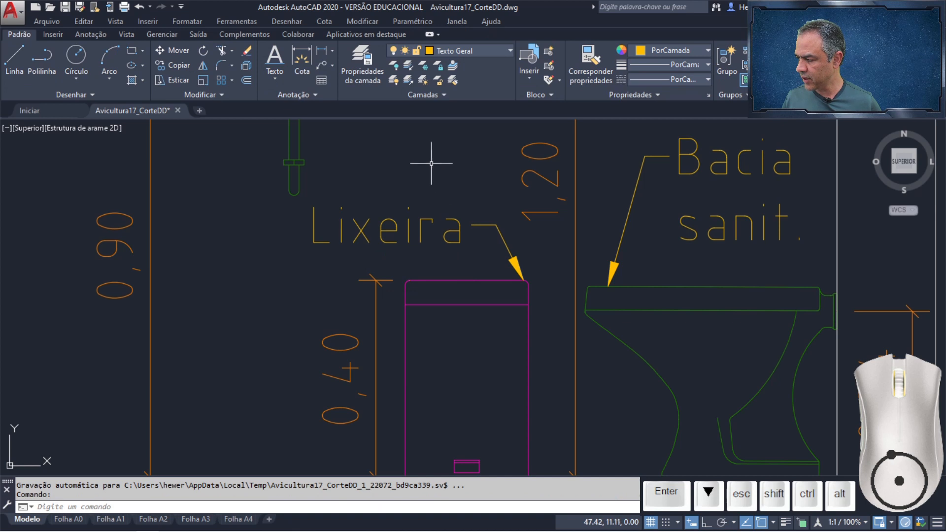
Step: Add a multileader reading "Lavatório" that points to the washbasin's top edge near its middle, with the text to the right of the faucet
mouse_move(431, 163)
middle_mouse_down()
mouse_move(425, 415)
mouse_move(391, 423)
middle_mouse_up()
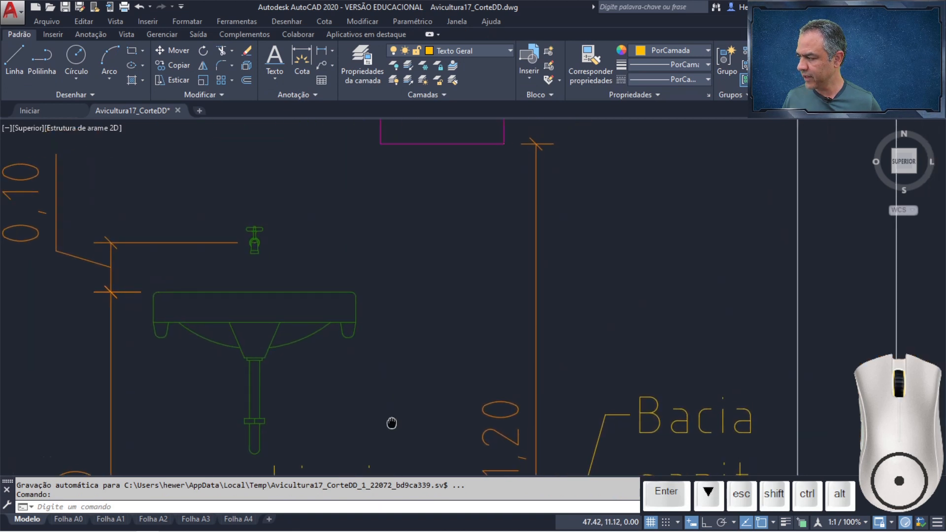
key("Return")
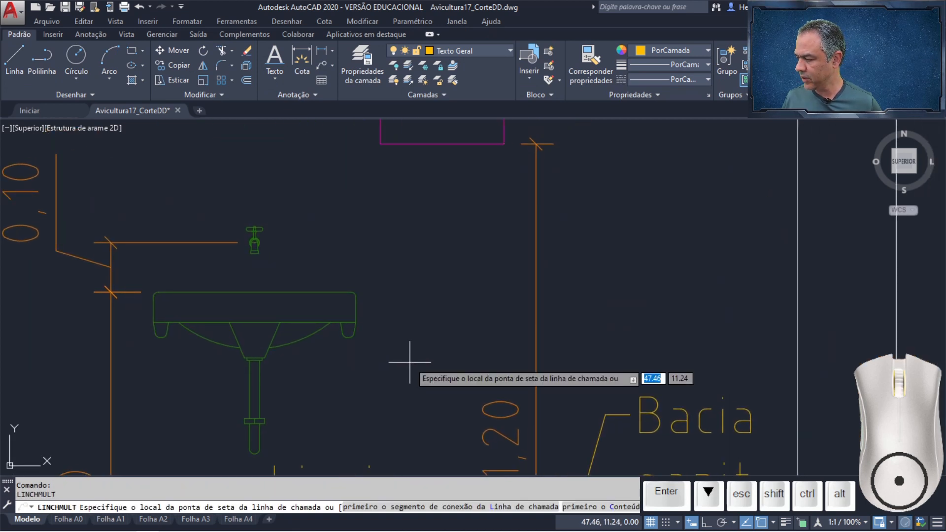
left_click(244, 292)
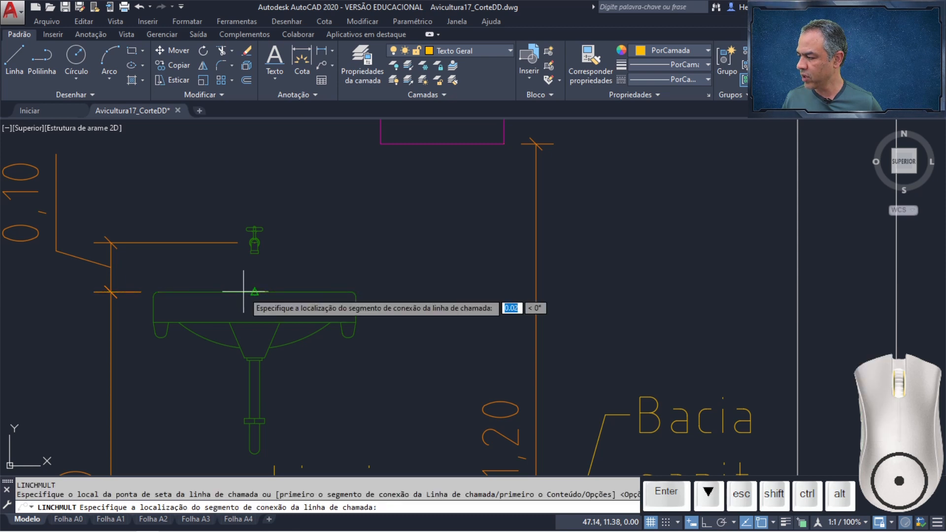
left_click(280, 227)
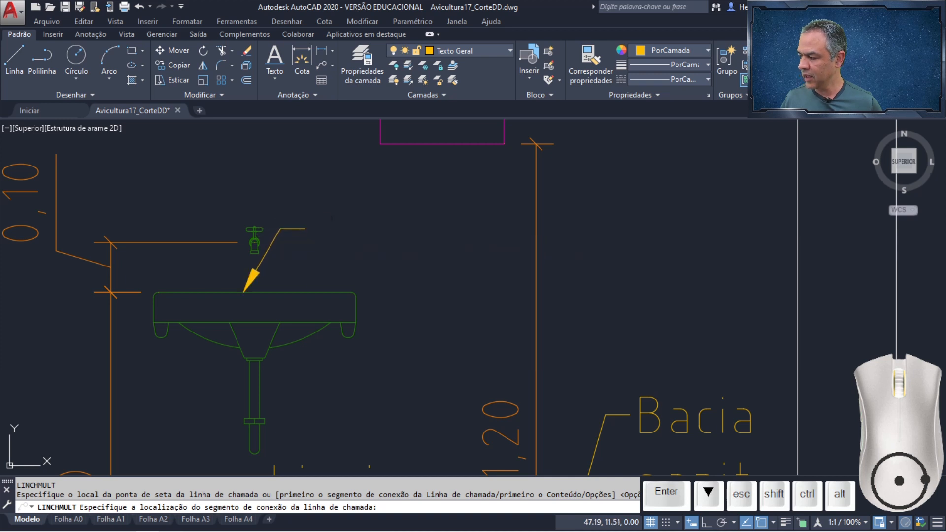
type("Lavat")
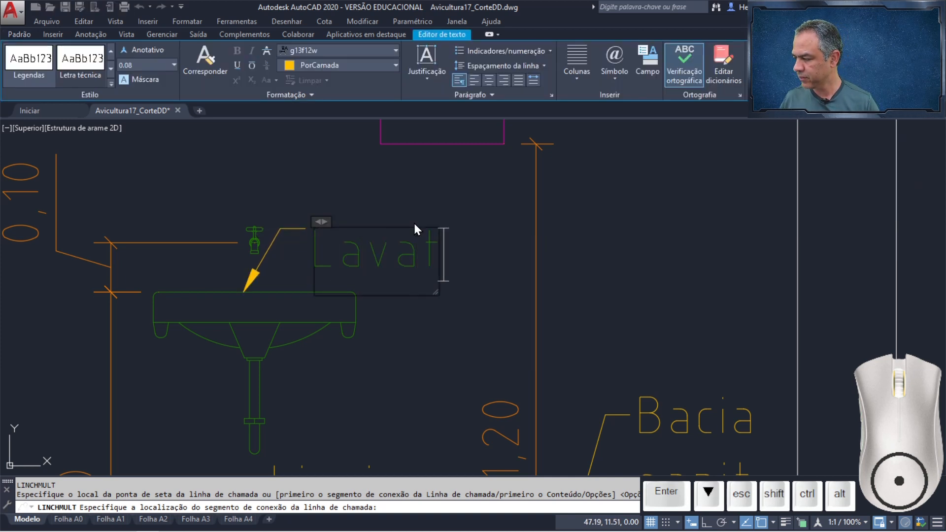
type("ório")
left_click(528, 229)
Step: Copy the "Laje" leader from section CC to section DD, from the contra-frechal's upper outer corner to the slab's upper outer corner
scroll(684, 228, "down", 2)
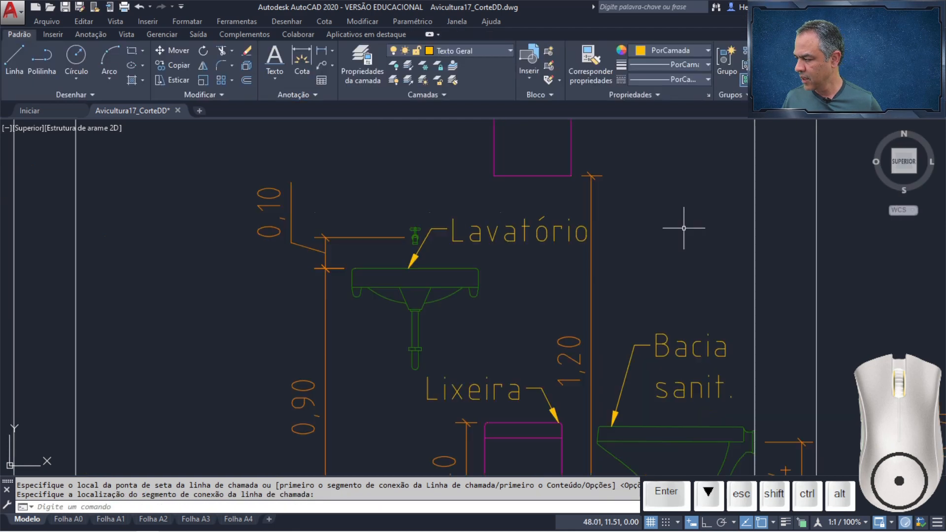
scroll(684, 227, "down", 6)
middle_click_drag(596, 181, 450, 437)
scroll(450, 437, "down", 4)
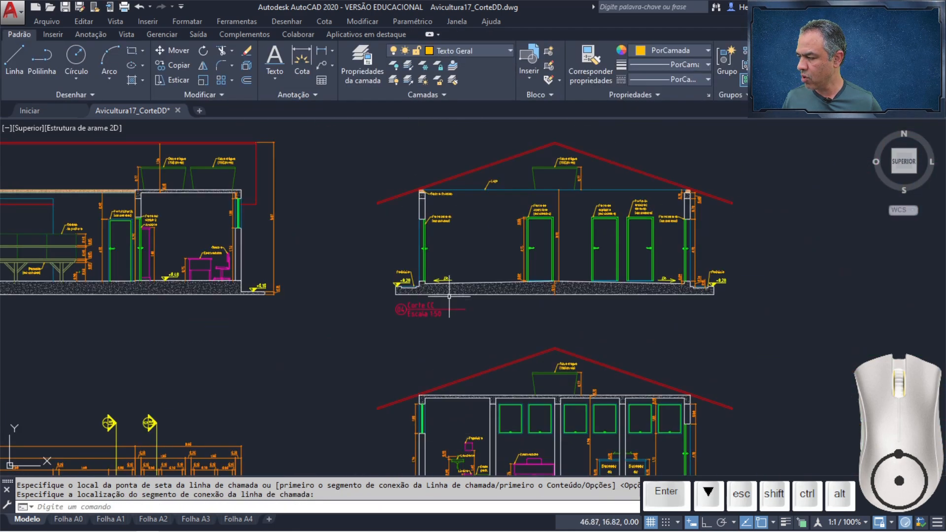
middle_click_drag(449, 303, 416, 378)
scroll(411, 271, "up", 4)
scroll(410, 271, "up", 2)
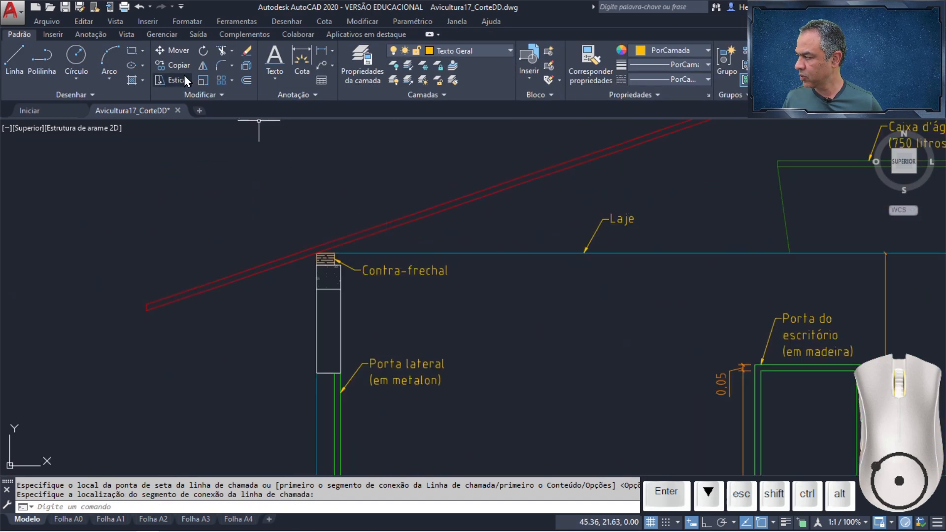
left_click(174, 65)
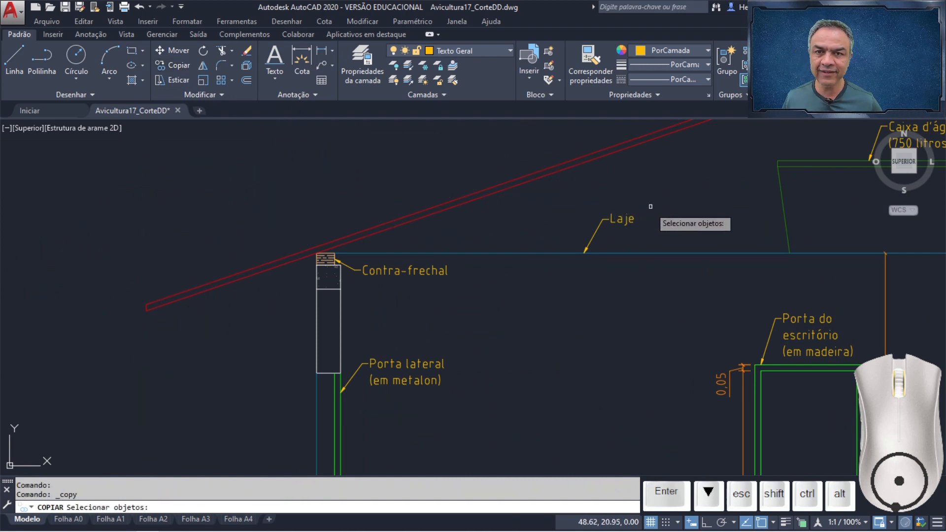
left_click(593, 237)
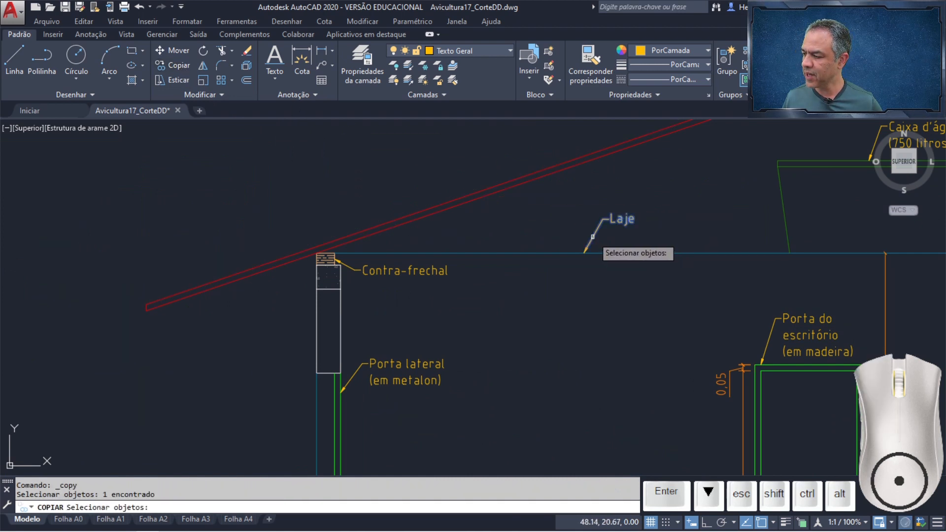
key("Return")
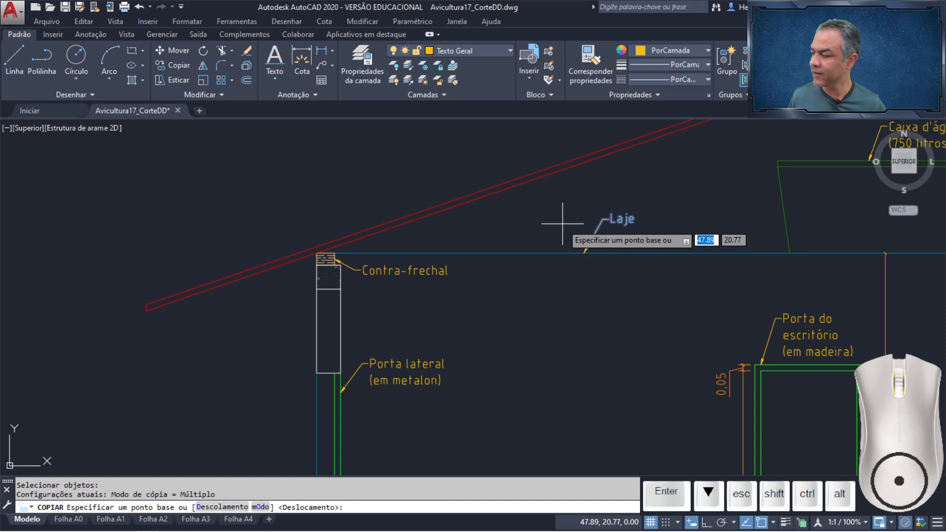
scroll(318, 274, "up", 4)
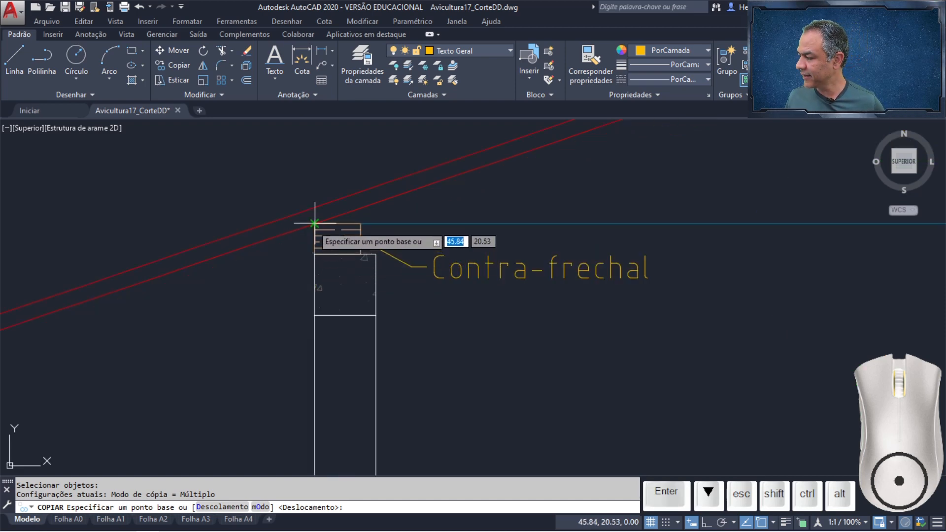
left_click(330, 221)
scroll(501, 316, "down", 8)
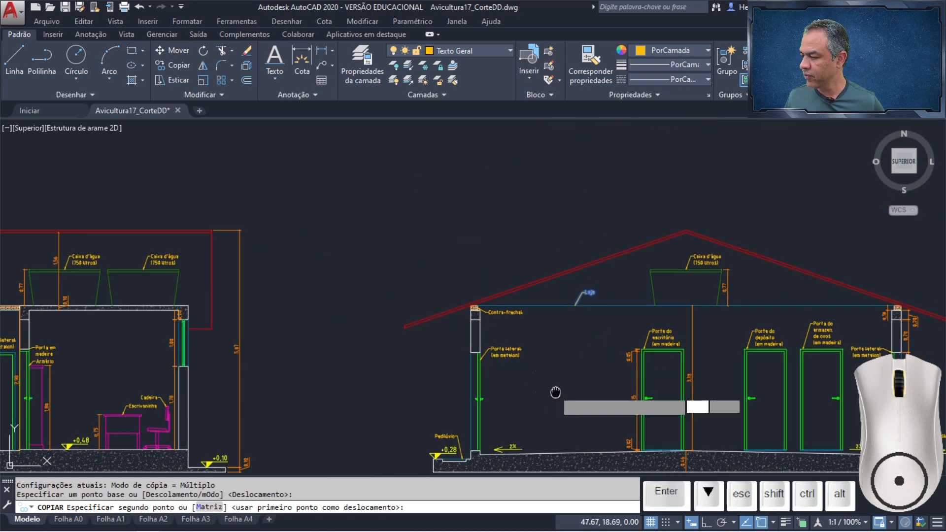
middle_click_drag(555, 393, 411, 100)
scroll(329, 352, "up", 8)
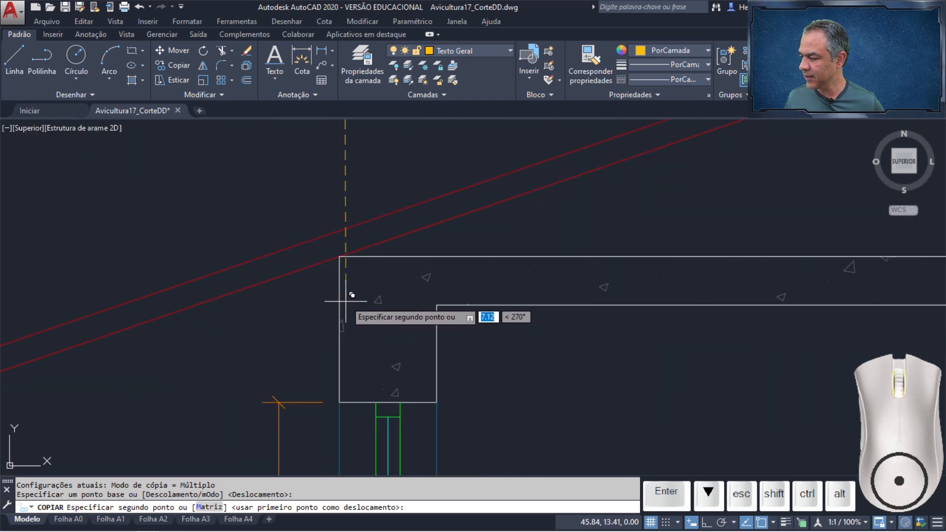
left_click(340, 256)
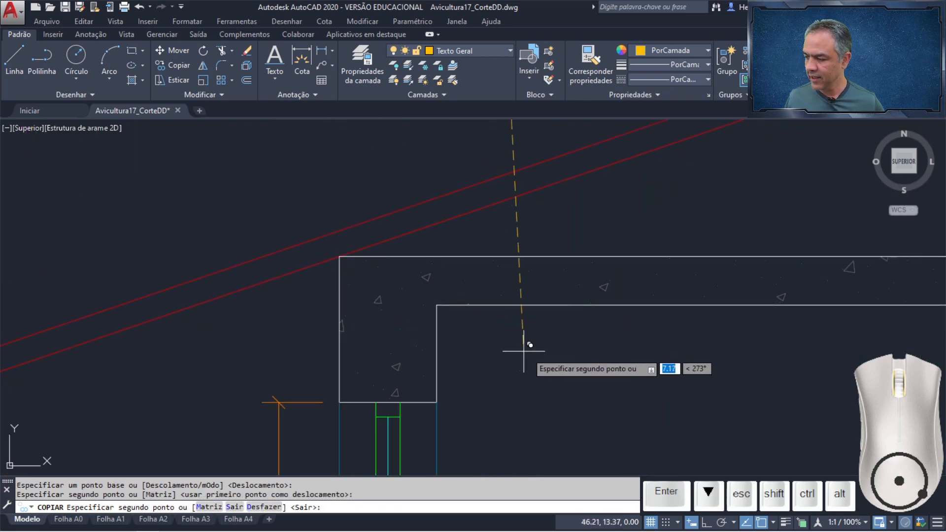
key("Return")
Step: Copy the +0,28 level symbol from the outer walkway onto the bathroom floor line, between the outer wall and the washbasin
scroll(557, 366, "down", 6)
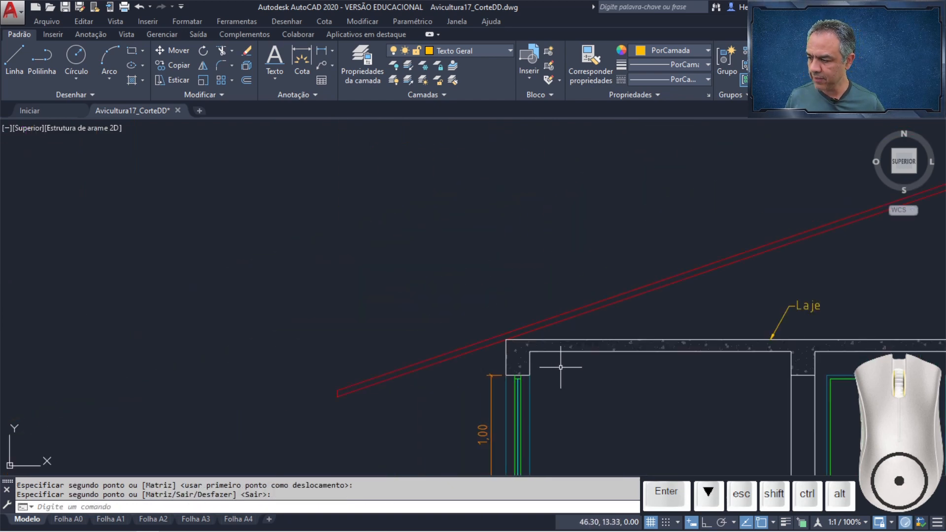
mouse_move(577, 331)
middle_mouse_down()
mouse_move(516, 140)
mouse_move(523, 119)
middle_mouse_up()
key("Return")
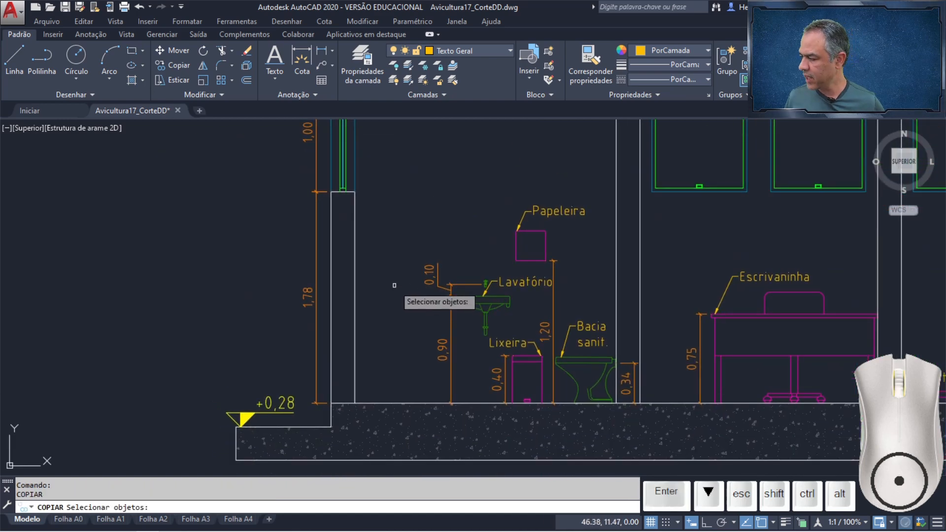
left_click(288, 410)
key("Return")
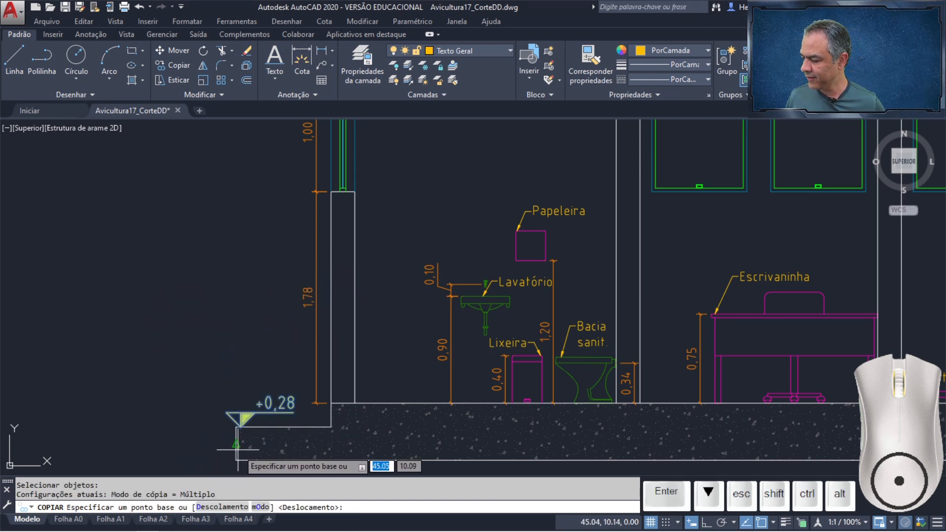
left_click(241, 425)
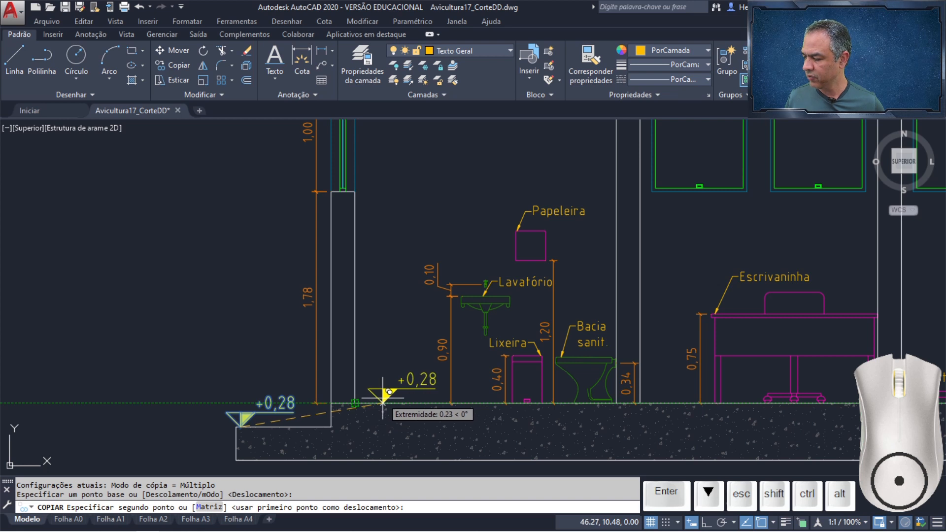
left_click(383, 397)
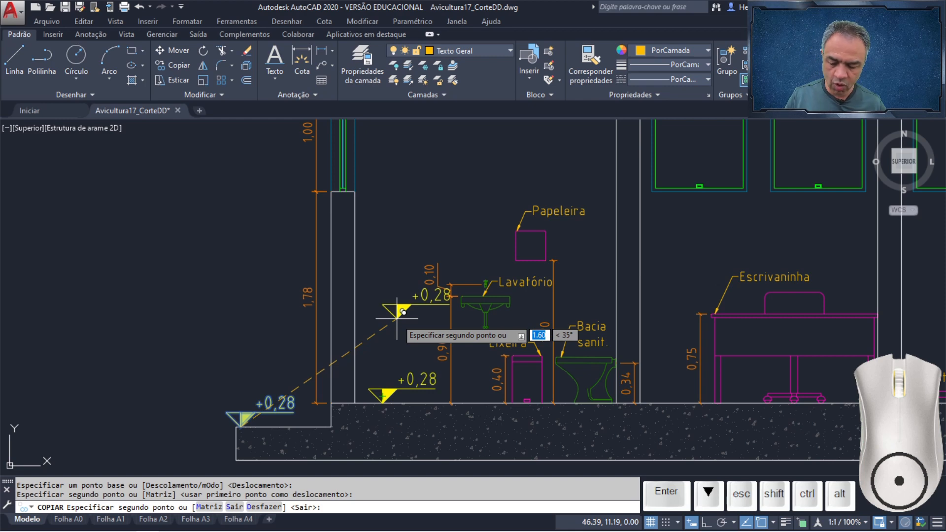
key("Escape")
Step: Set the NÍVEL attribute of the level symbol on the bathroom floor to +0,48
double_click(404, 390)
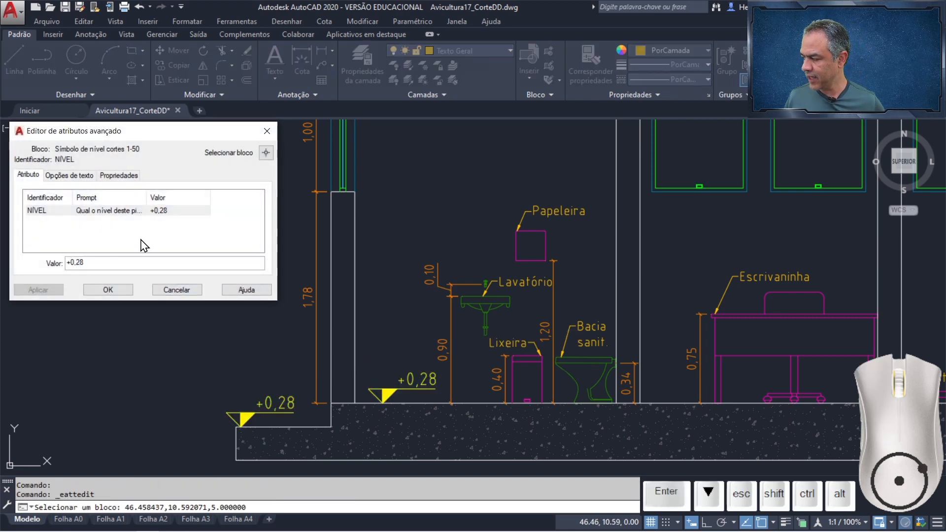
key("shift+Left")
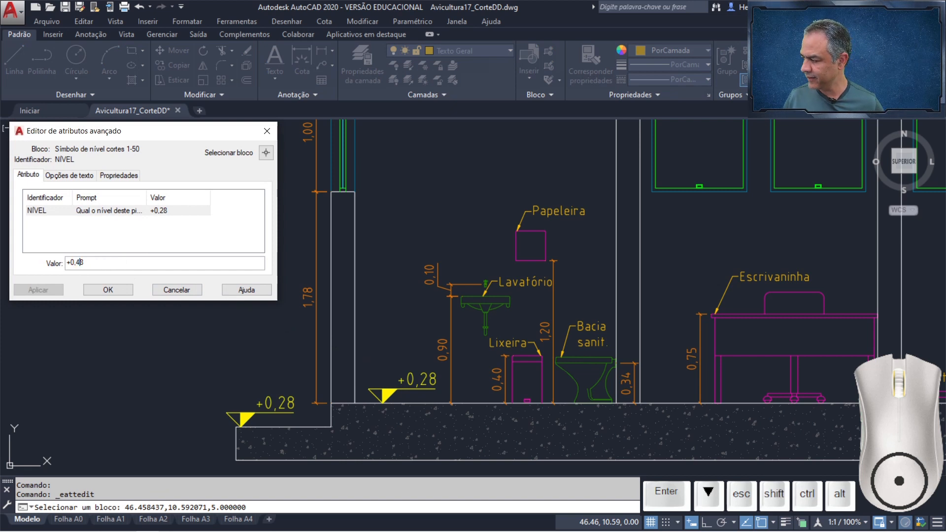
left_click(110, 290)
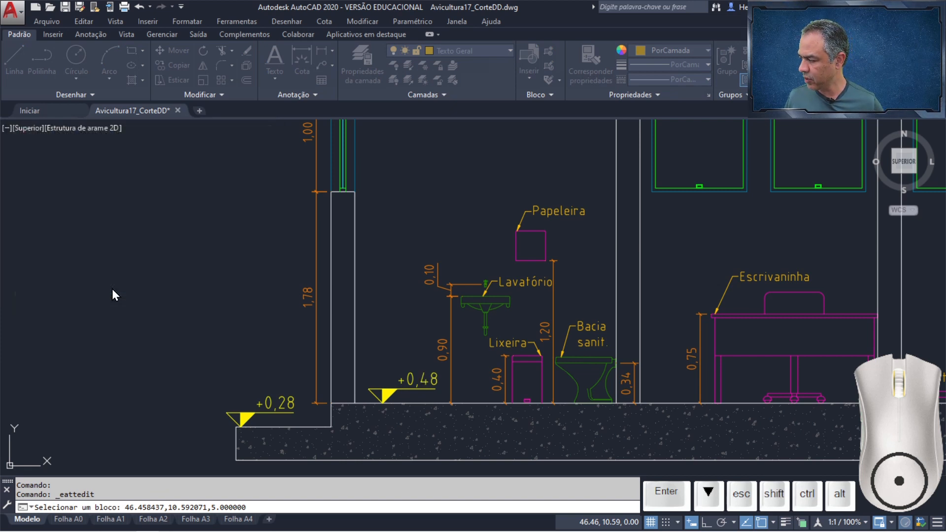
middle_click(518, 253)
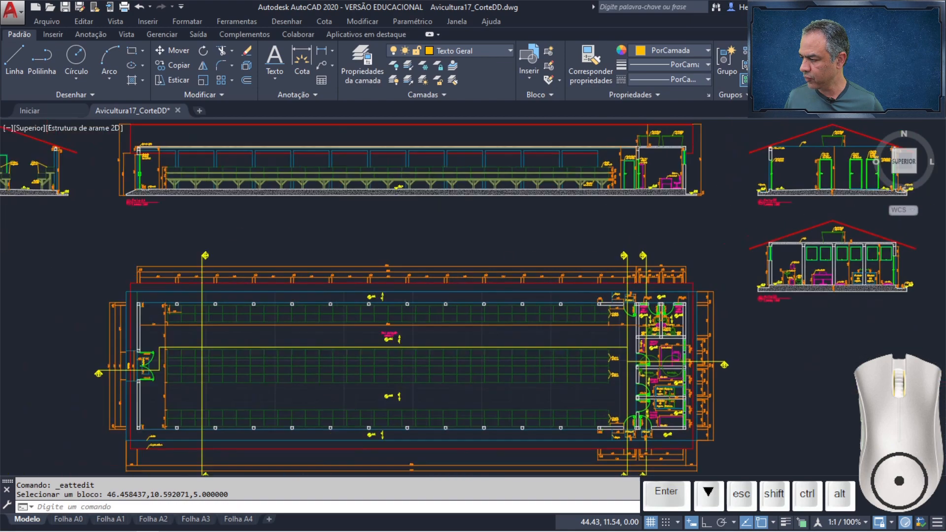
middle_click_drag(819, 231, 428, 275)
scroll(470, 298, "up", 6)
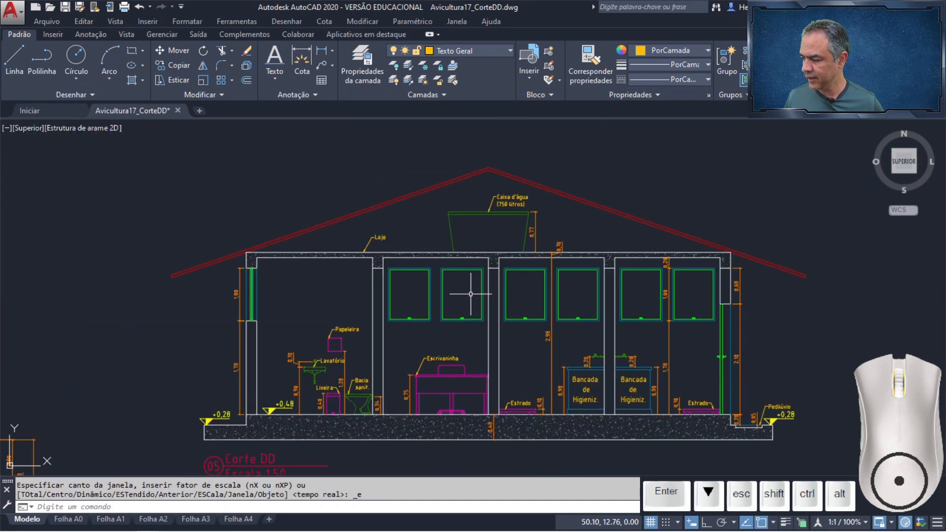